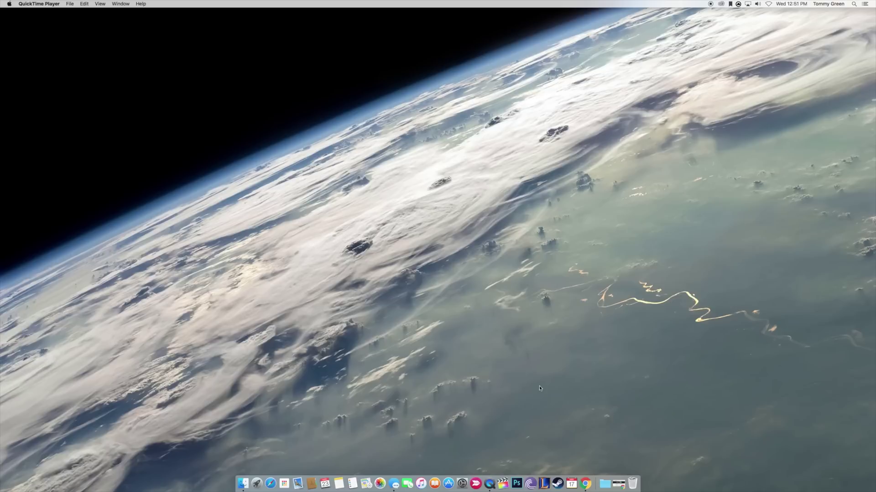
- Bring up the Chrome window, reposition it on the desktop and close the Chrome Browser download page
click(615, 486)
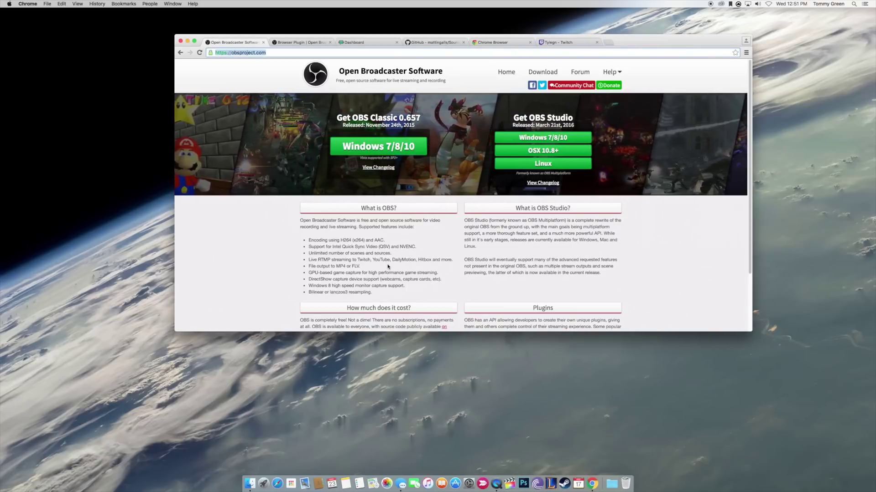
drag(635, 45, 611, 99)
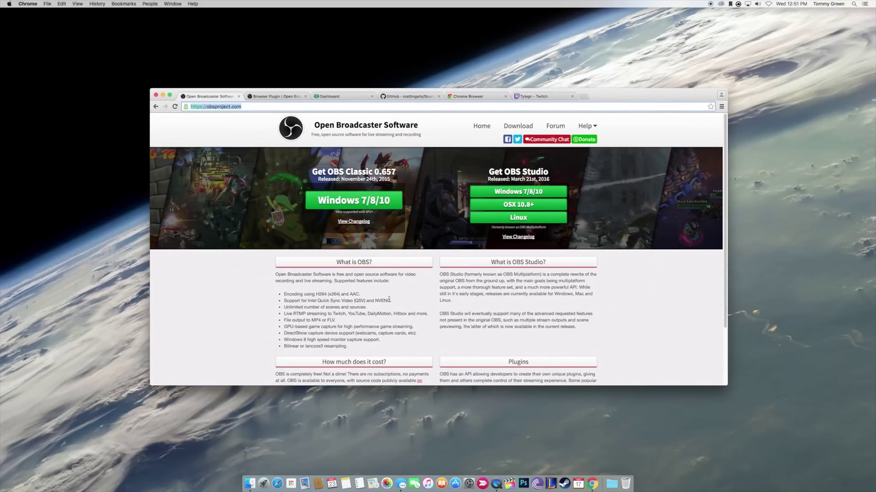
click(469, 96)
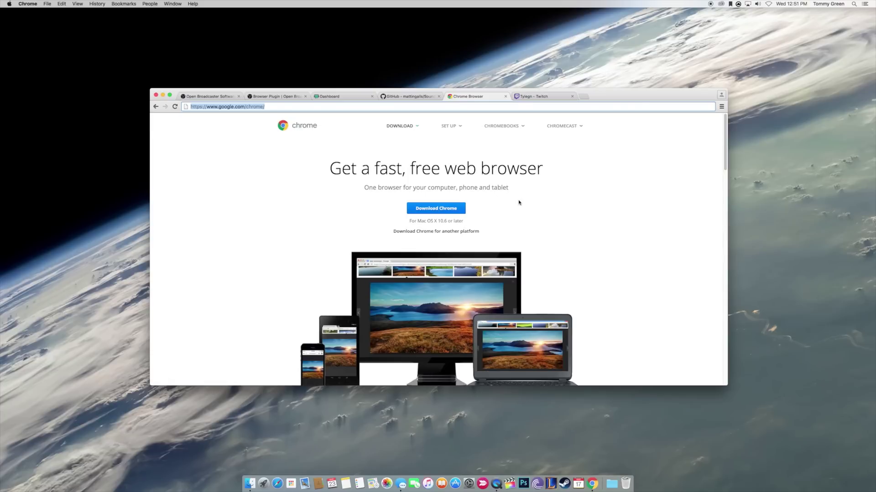
click(505, 96)
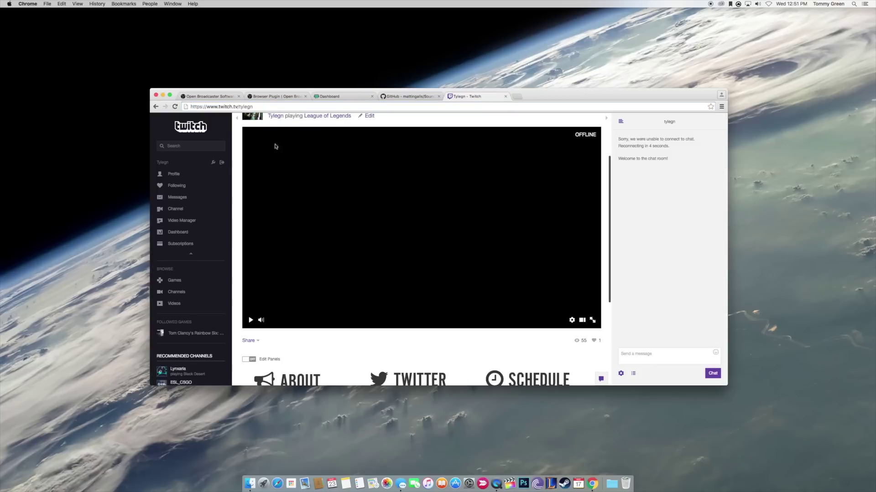
- Download the OBS Studio 0.13.1 installer for OSX from the Open Broadcaster Software website
key(super+1)
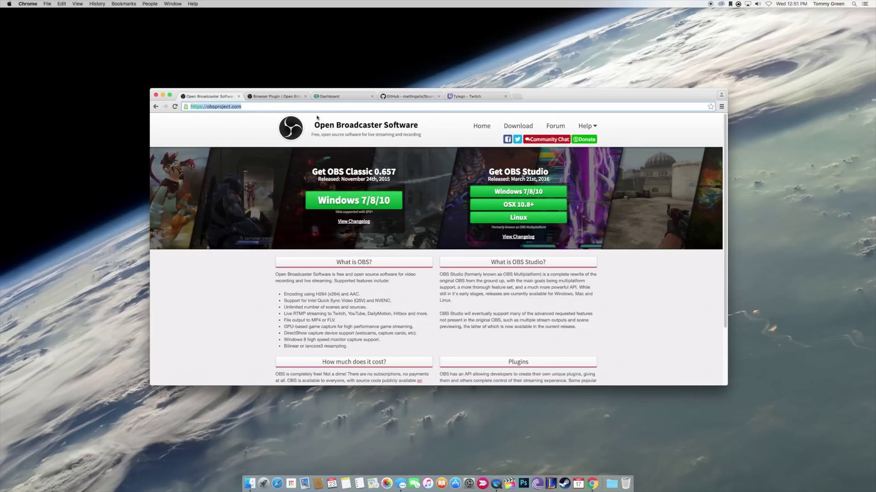
click(527, 206)
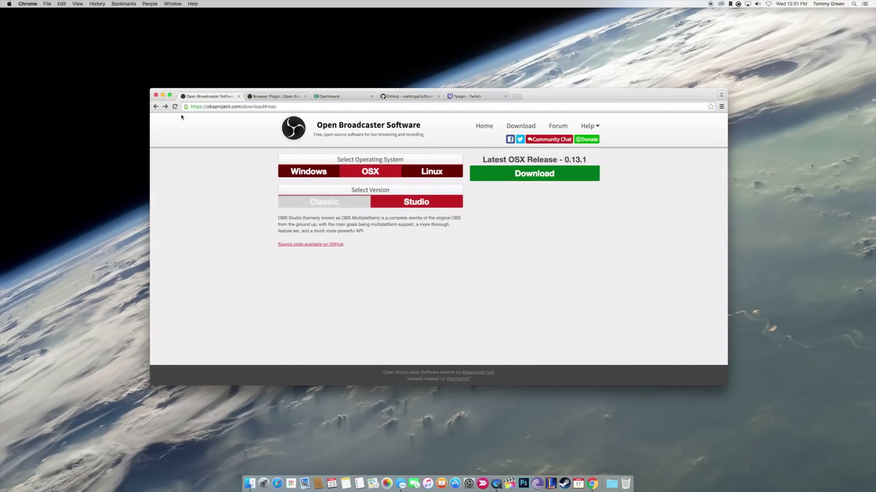
click(156, 106)
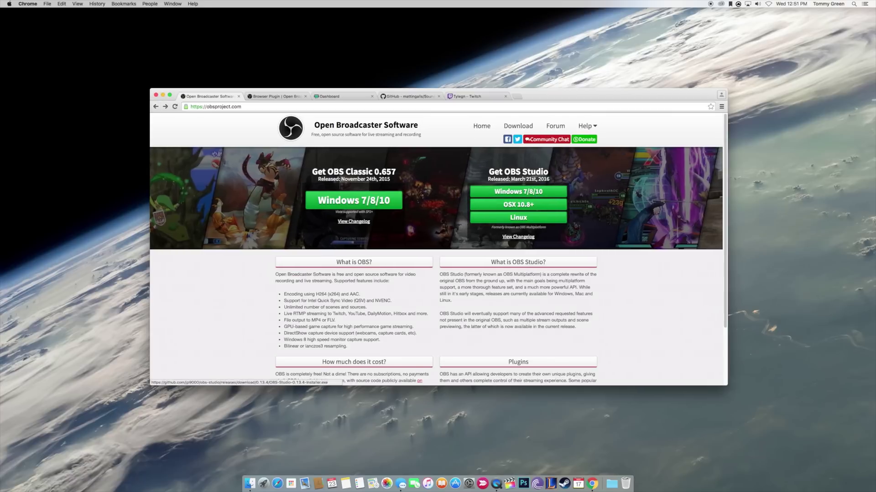
click(520, 208)
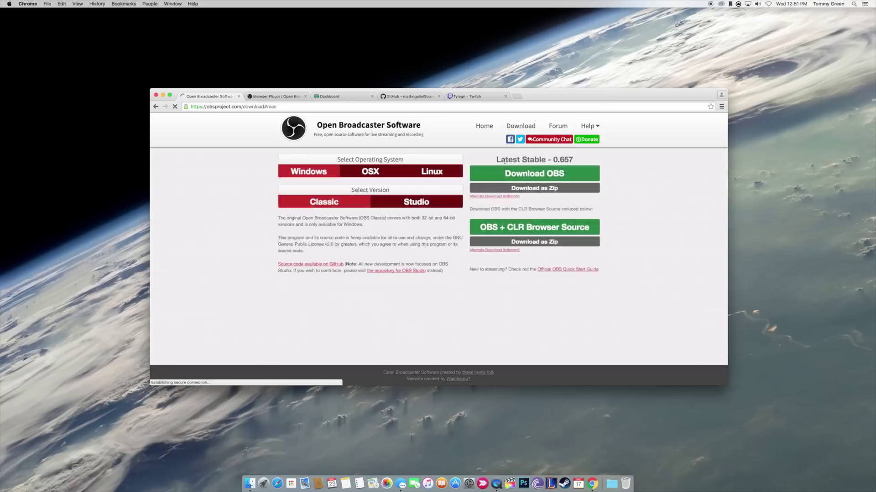
click(525, 175)
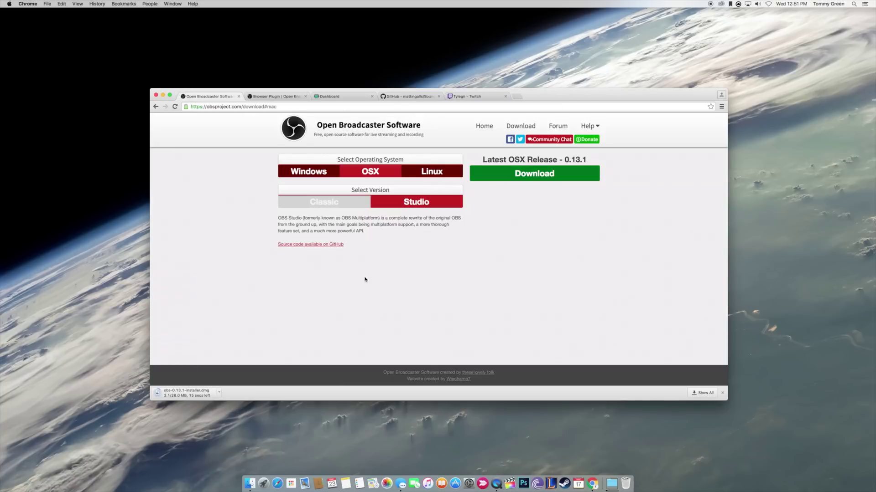
- Open the downloaded OBS disk image, minimize the browser and launch the OBS.pkg installer
click(195, 396)
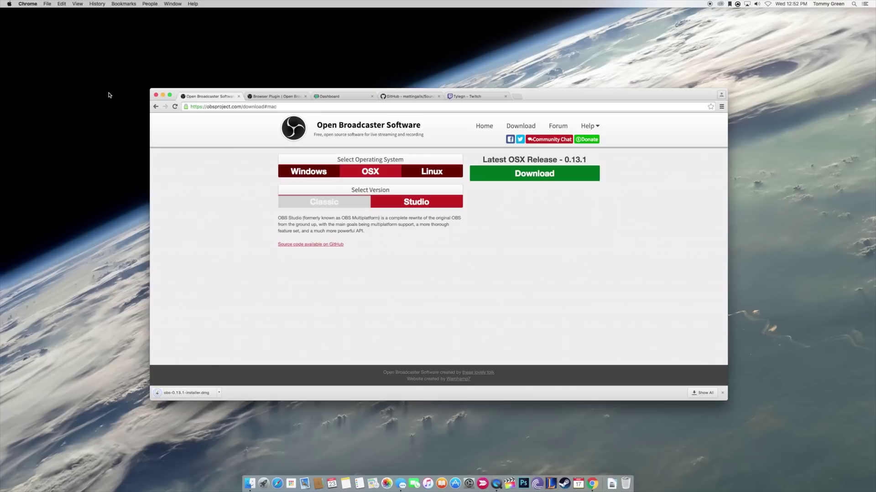
click(163, 95)
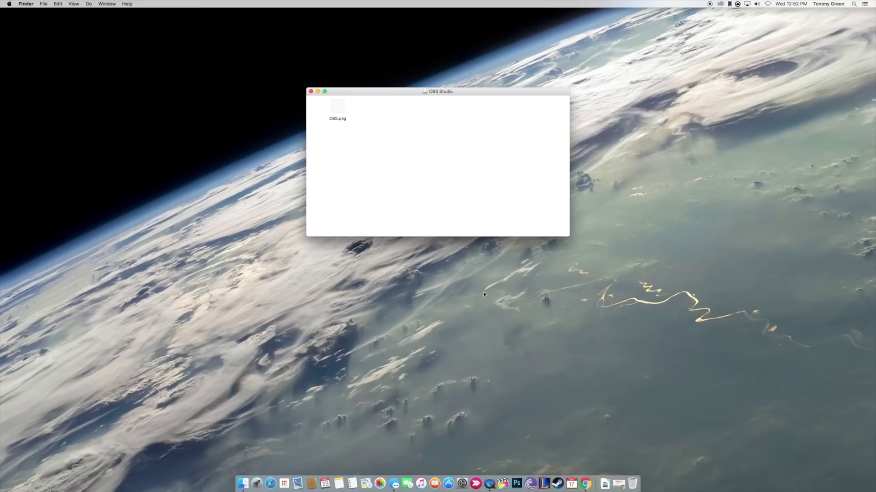
click(339, 112)
double_click(339, 111)
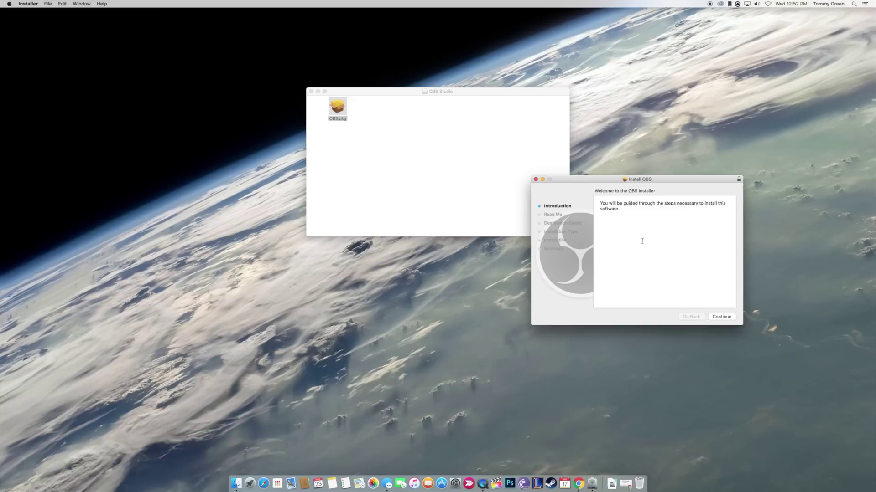
- Run the standard OBS installation, authorize it with the account password and close the installer when it finishes
click(714, 318)
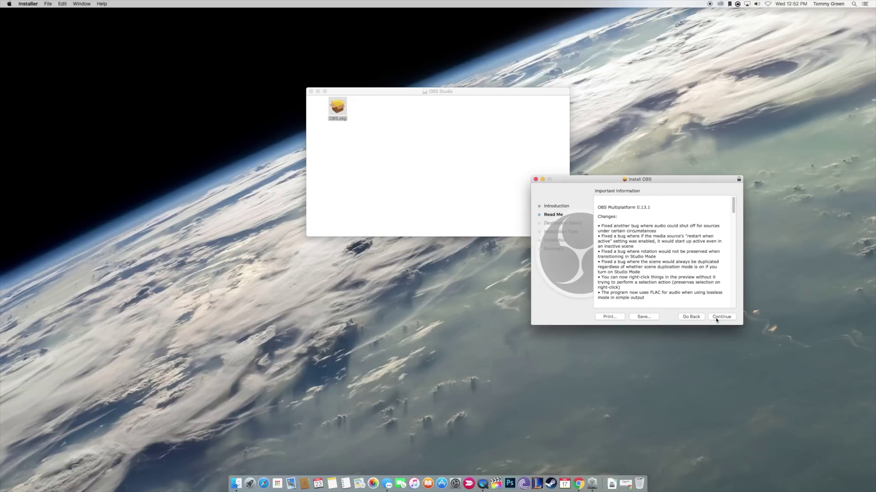
click(715, 319)
click(716, 318)
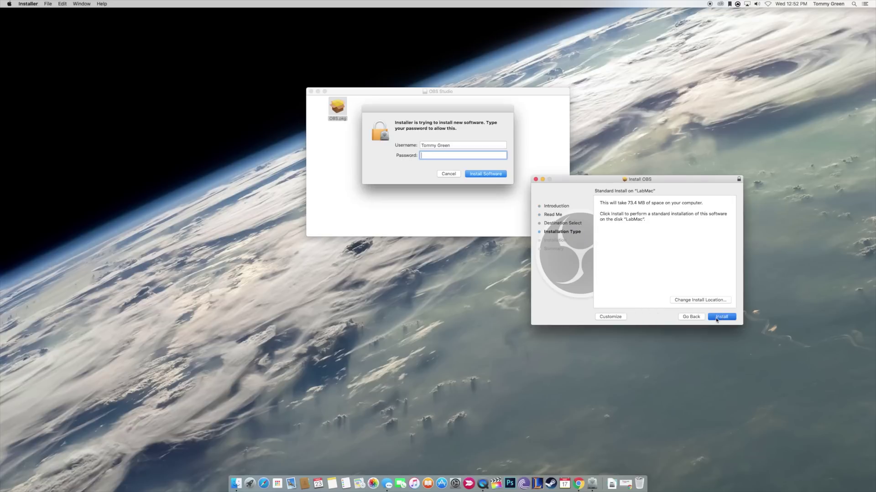
text(•••••••••)
key(Return)
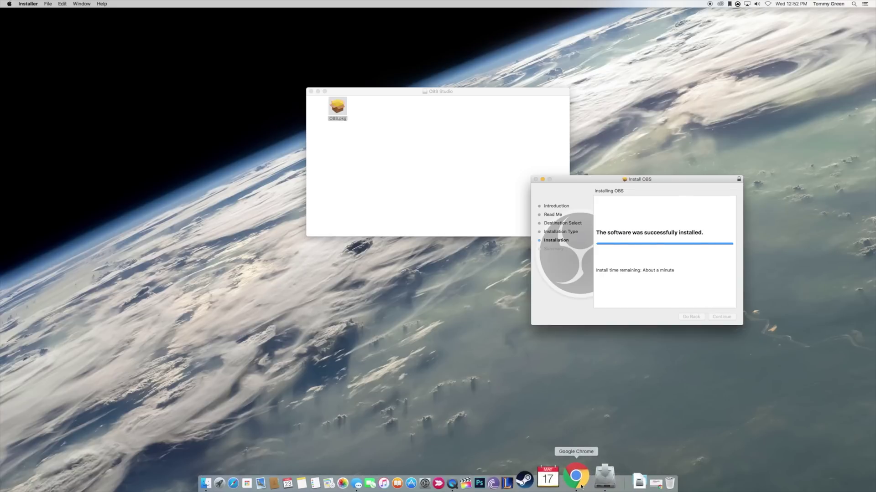
click(722, 317)
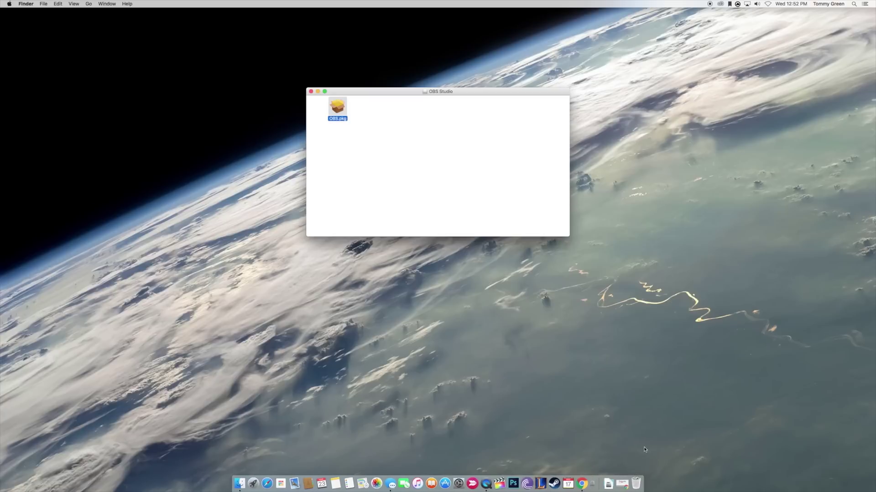
- Return to Chrome, close the OBS download page and request the stable Mac OS X Browser Plugin (64bit plugin with 32bit CEF)
click(623, 484)
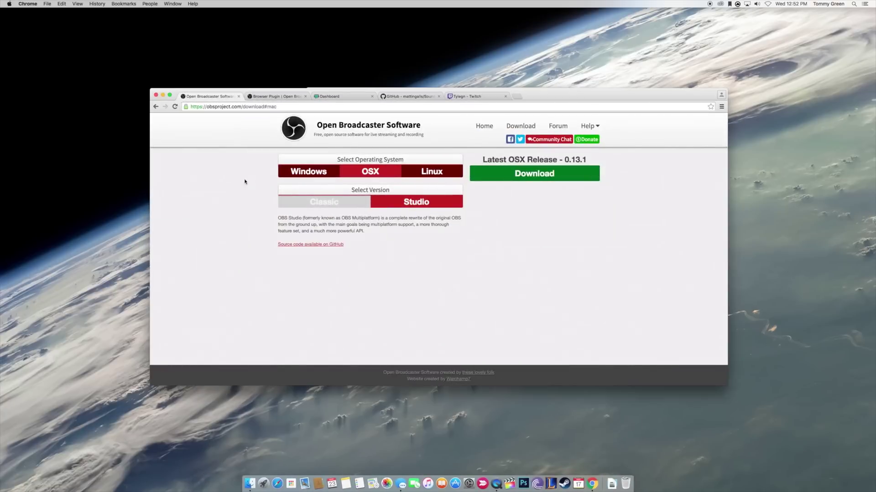
click(239, 97)
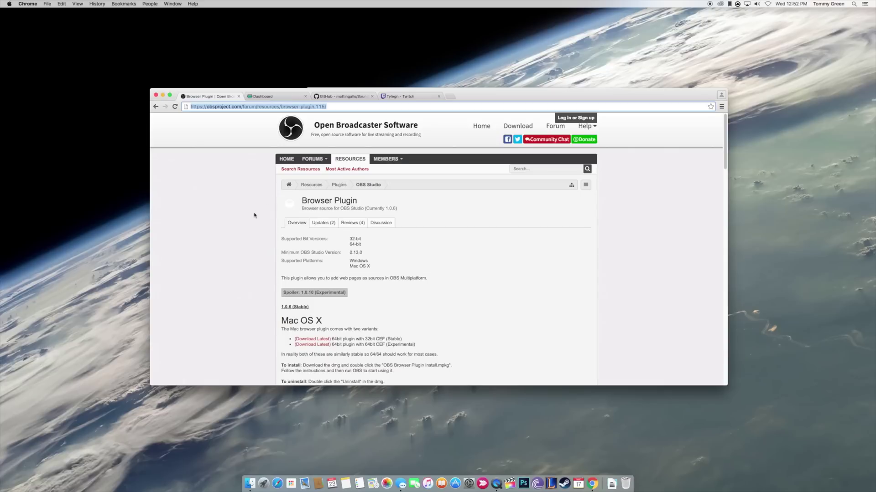
scroll(255, 214, down, 1)
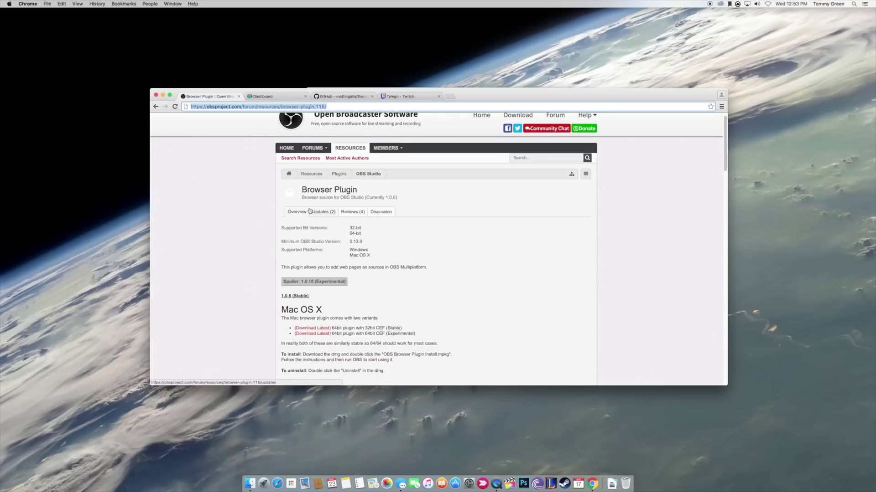
scroll(319, 210, down, 3)
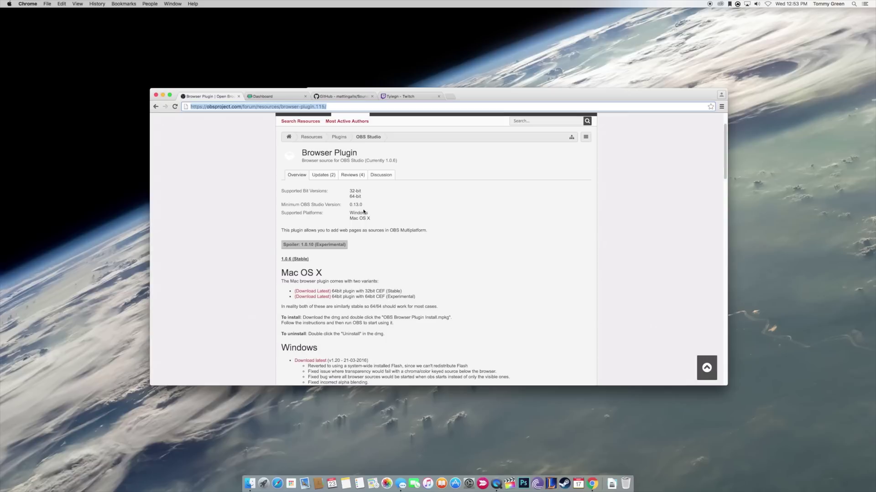
scroll(371, 212, up, 1)
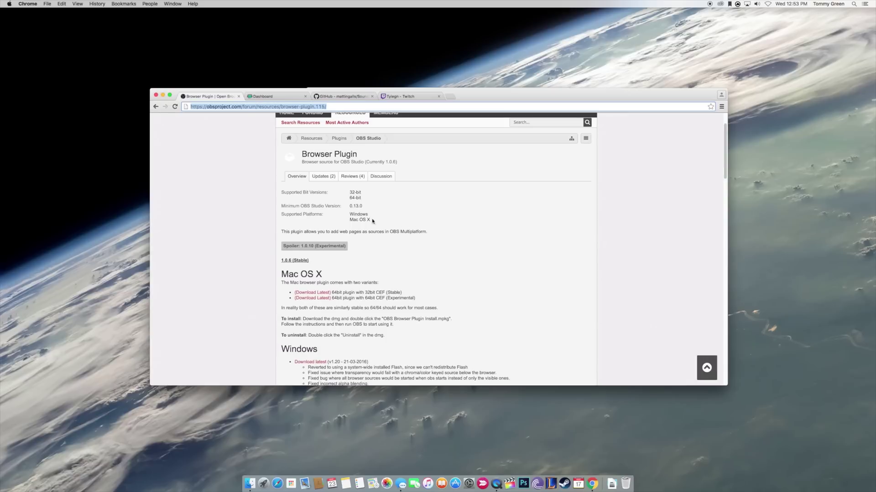
scroll(373, 221, down, 3)
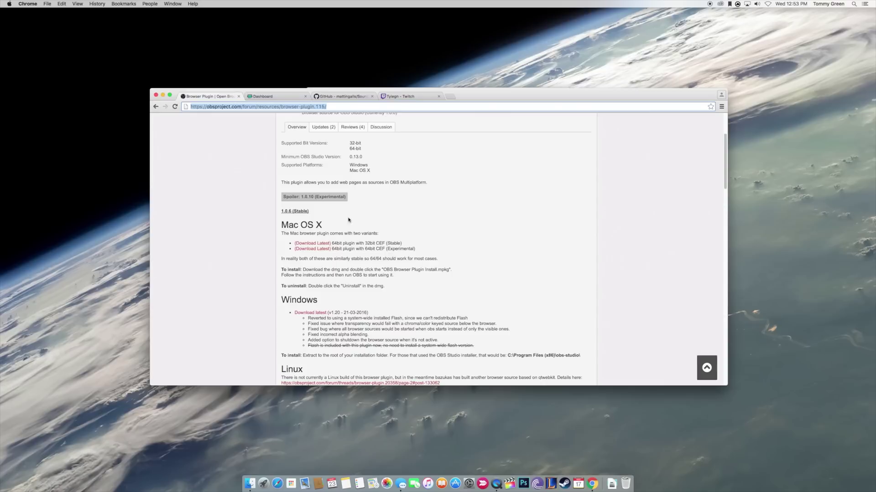
scroll(354, 228, up, 2)
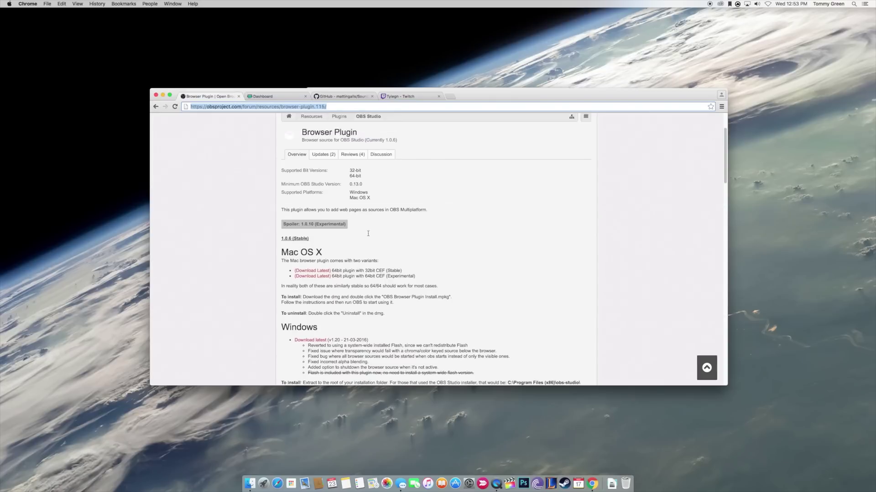
scroll(355, 222, down, 3)
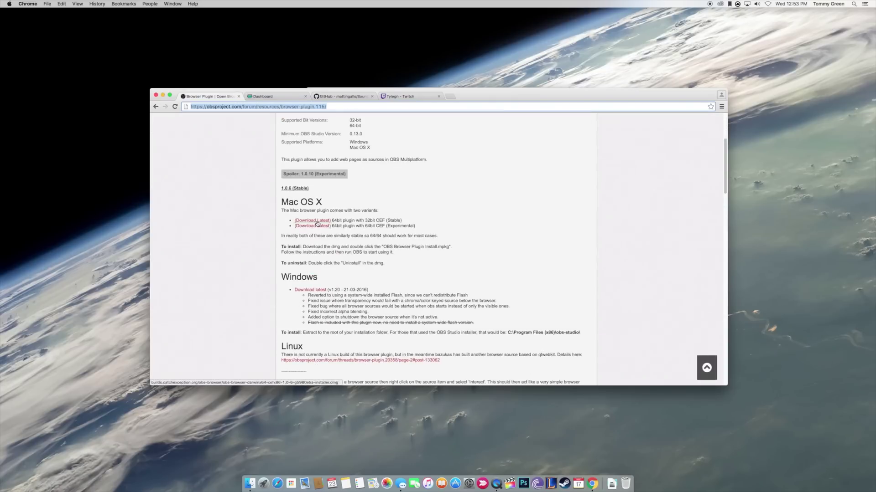
click(317, 221)
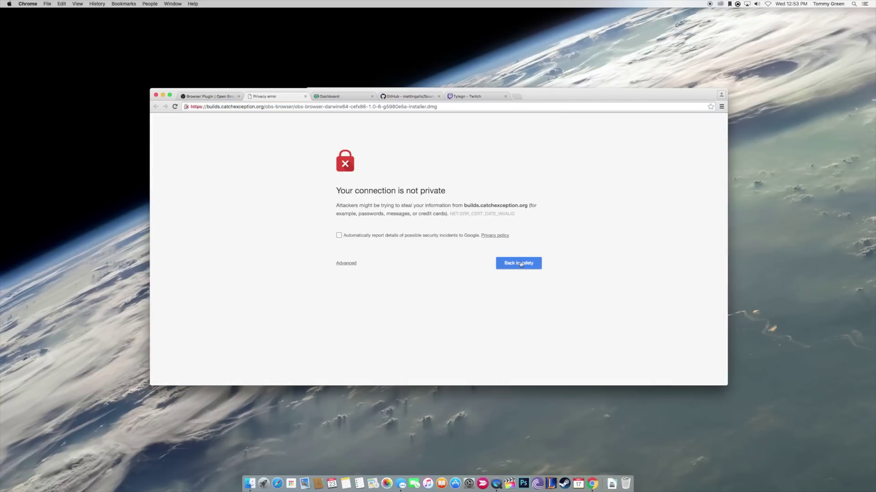
- Bypass the privacy error by proceeding to builds.catchexception.org, leaving automatic incident reporting off, to download the plugin installer
click(340, 235)
click(339, 235)
click(345, 263)
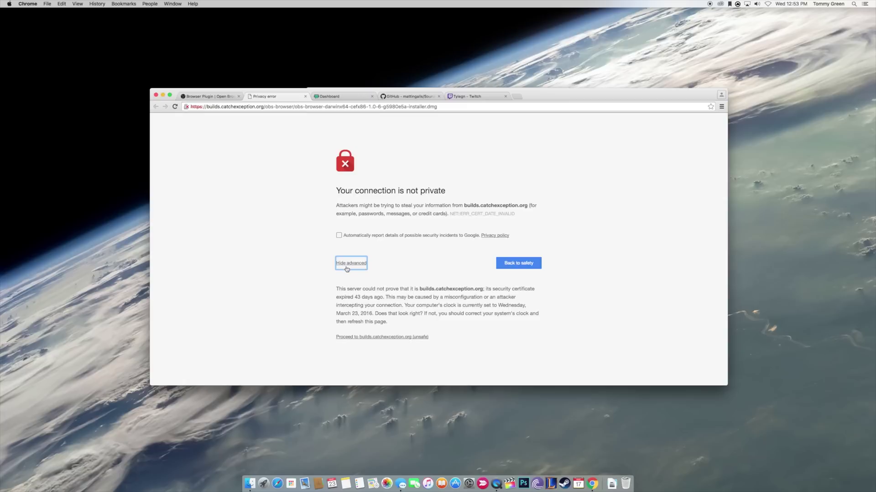
click(391, 337)
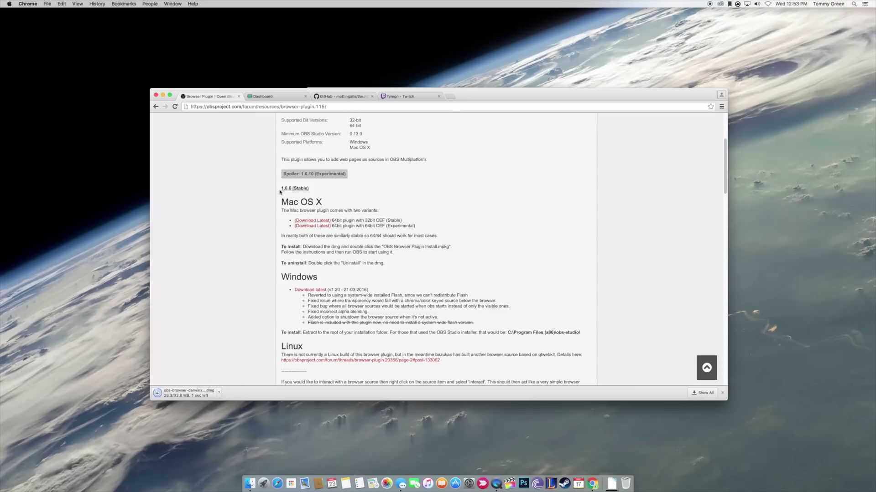
- Open the downloaded browser plugin disk image, close the old OBS Studio window and launch OBS Browser Plugin Install.mpkg
click(186, 394)
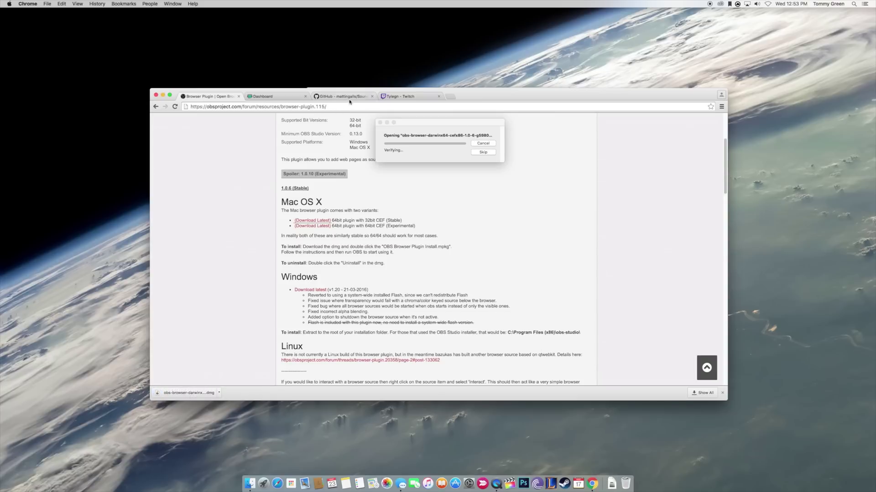
drag(481, 104, 405, 172)
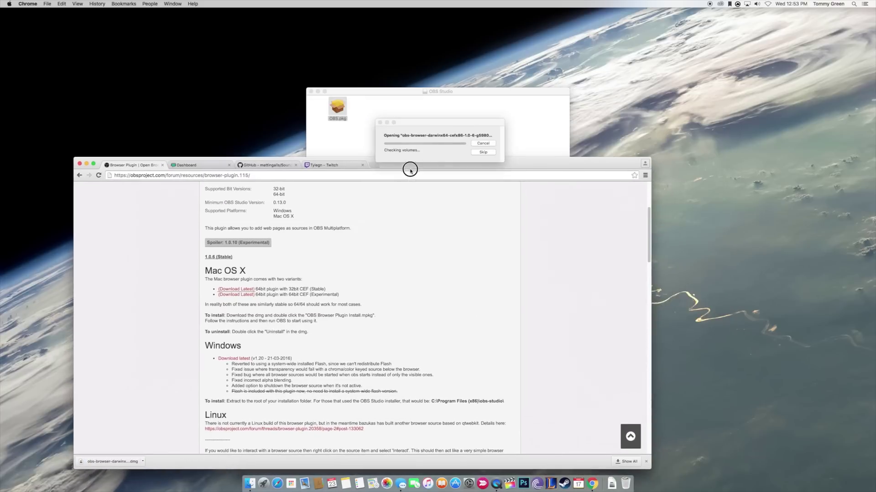
click(312, 92)
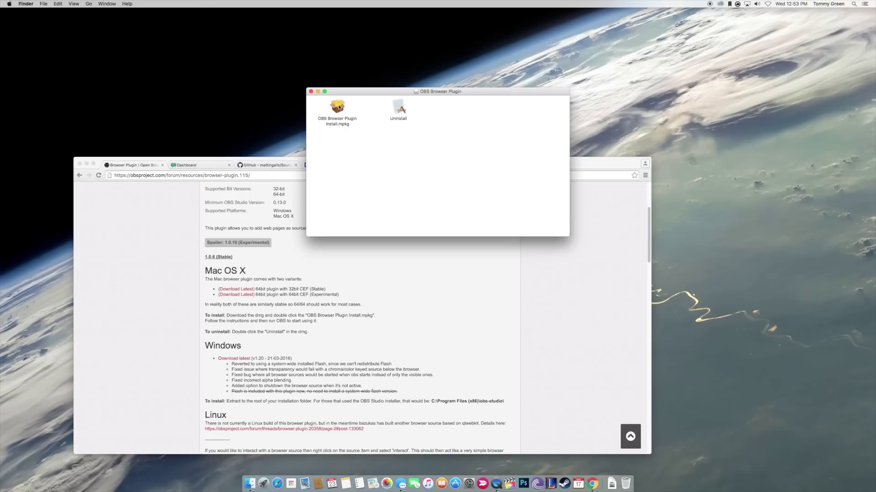
drag(366, 94, 581, 81)
double_click(553, 98)
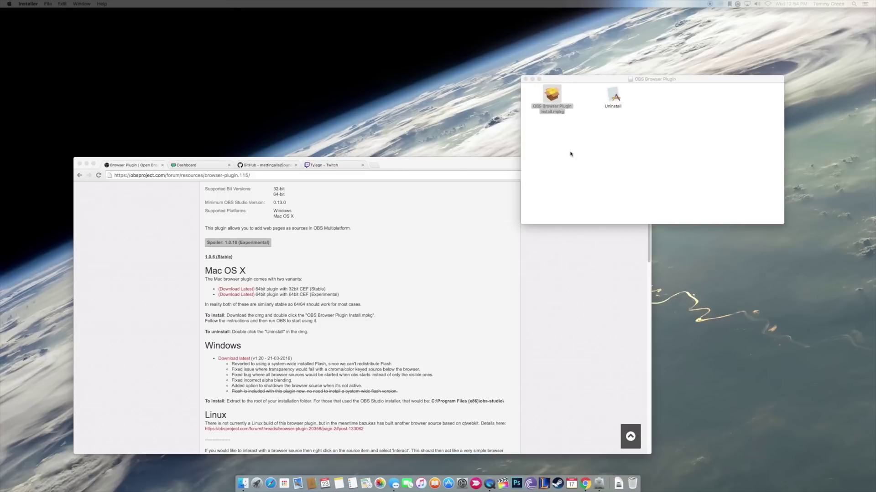
- Accept the license agreement and perform a standard installation of the OBS Studio Browser Plugin
drag(738, 133, 702, 184)
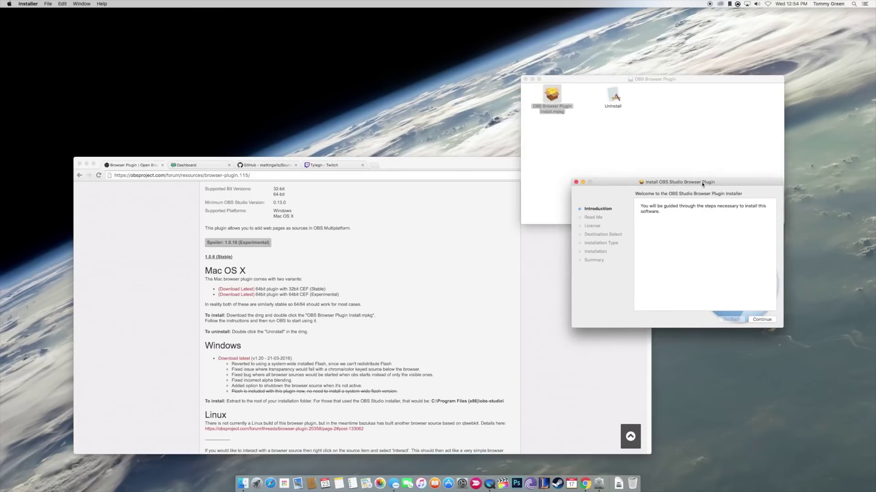
click(758, 320)
click(759, 319)
click(756, 318)
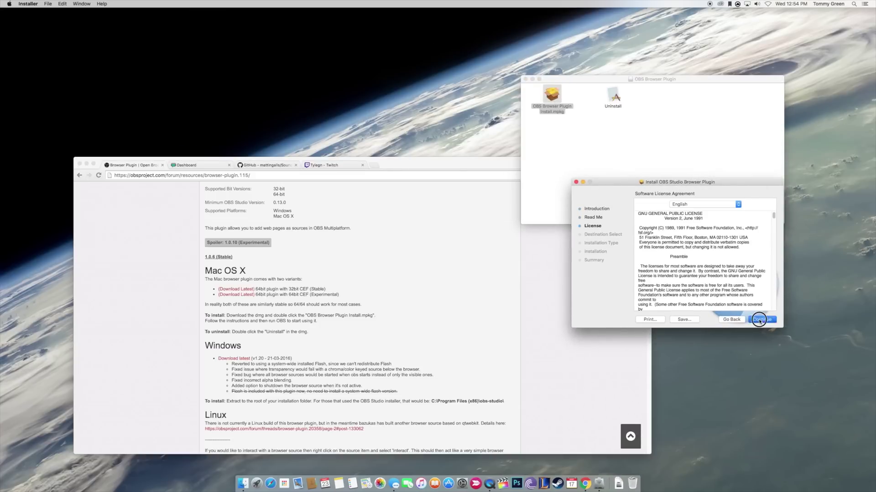
click(745, 238)
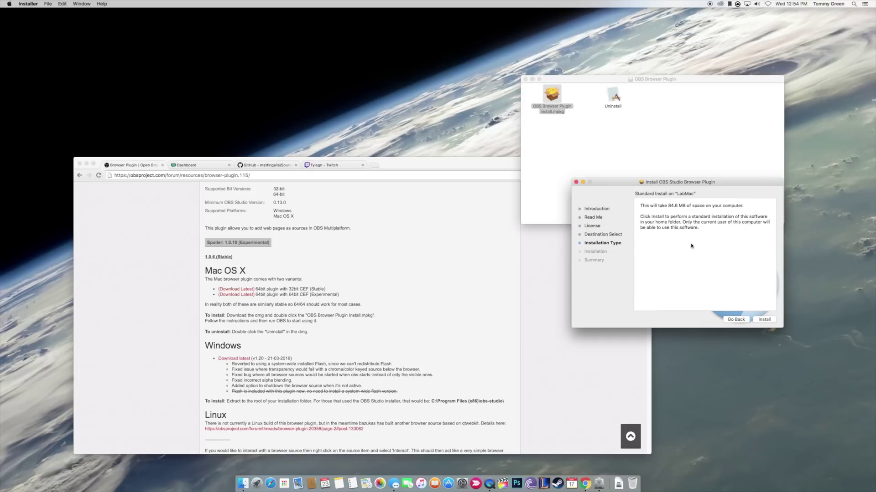
click(761, 319)
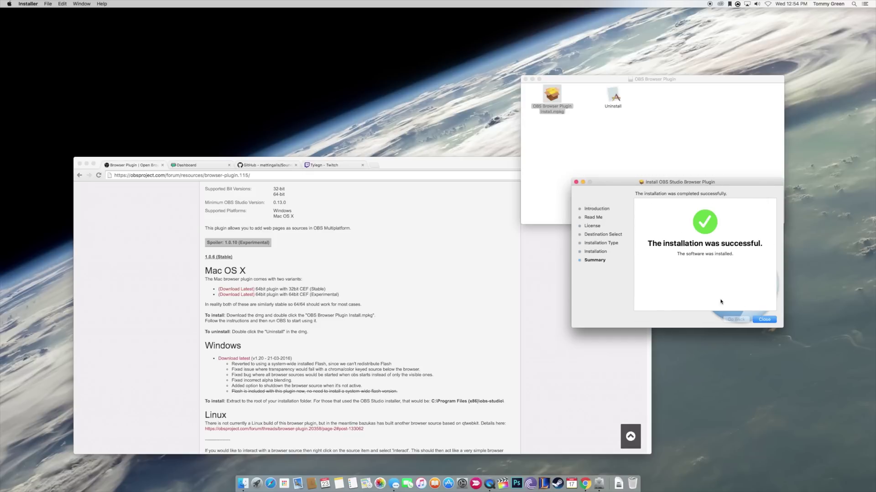
- Close the finished plugin installer, its disk image window and the Browser Plugin page, and bring up the Soundflower GitHub page in Chrome
click(764, 321)
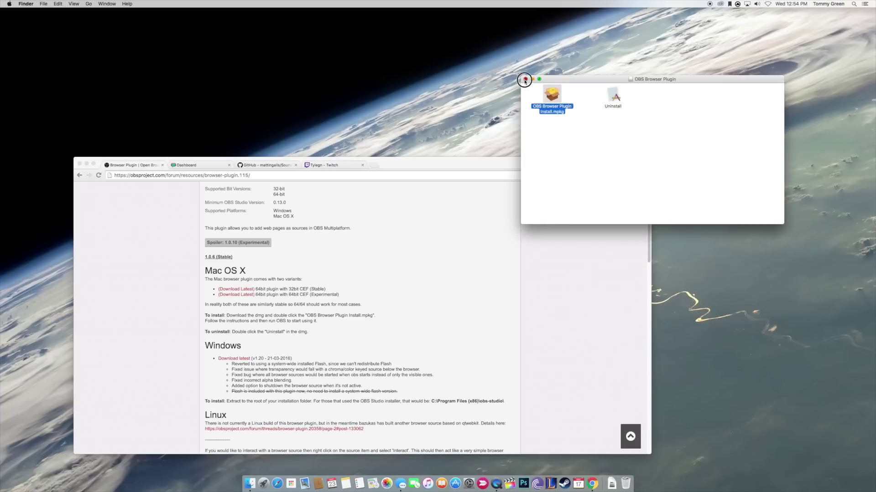
click(525, 79)
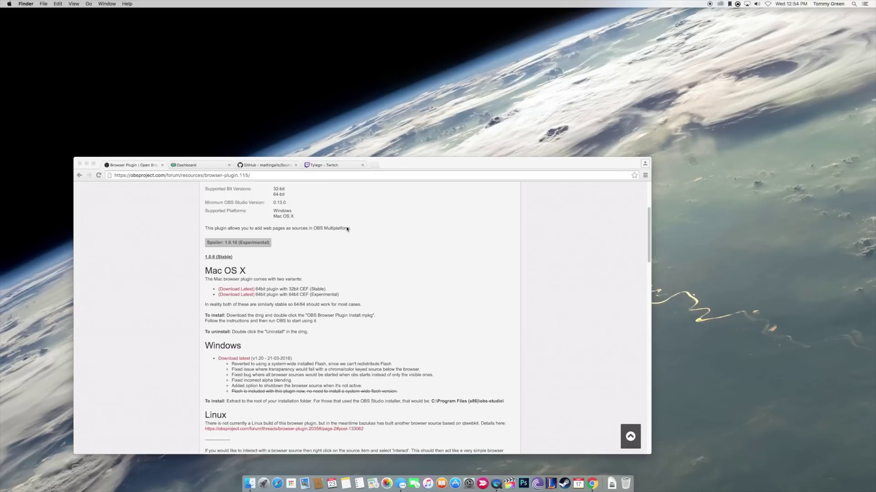
drag(412, 166, 419, 162)
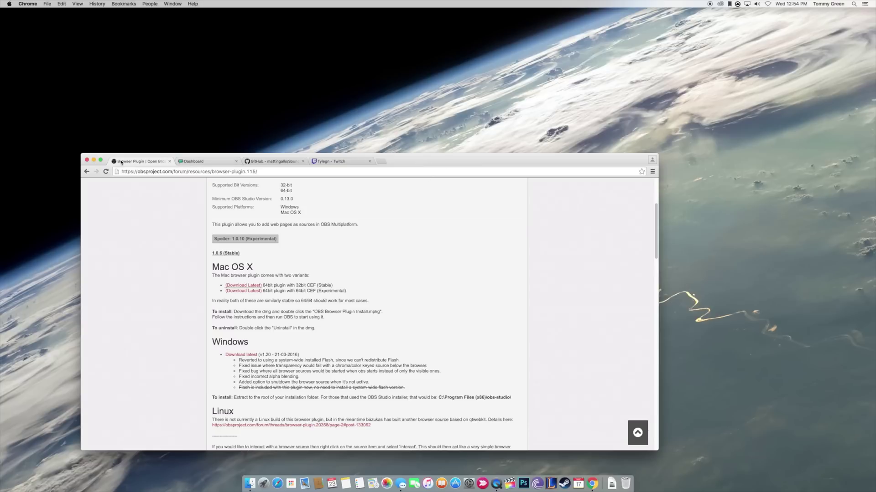
click(169, 162)
key(ctrl+Tab)
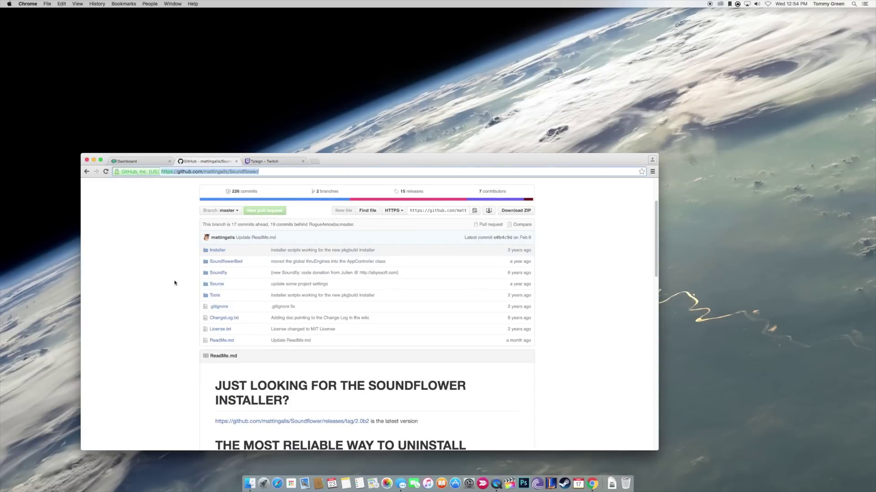
scroll(174, 282, down, 1)
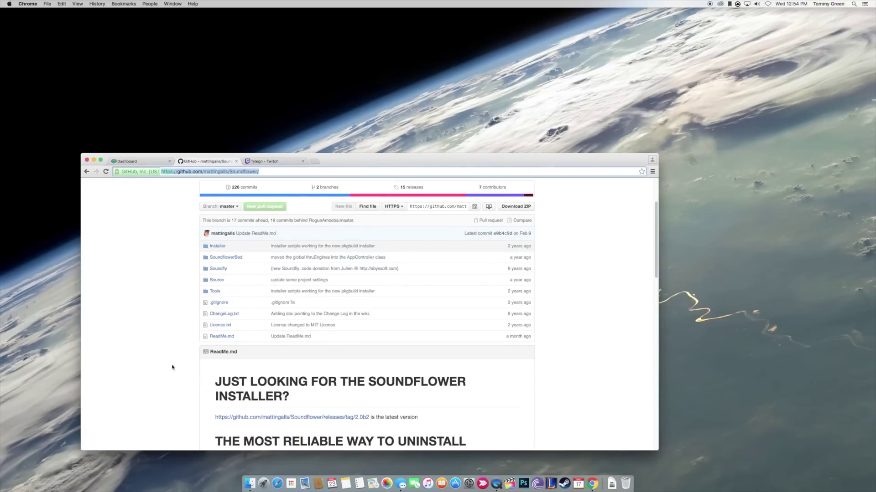
scroll(170, 271, down, 3)
click(312, 393)
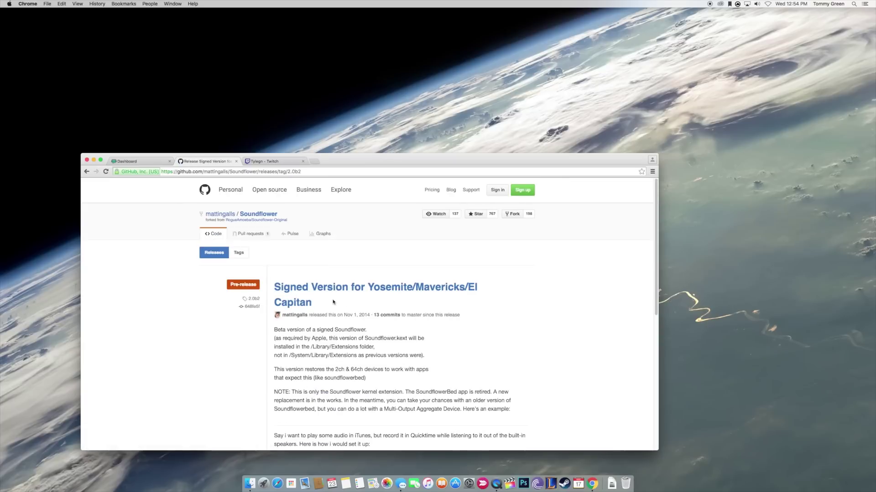
click(86, 171)
drag(408, 164, 405, 121)
scroll(502, 250, up, 10)
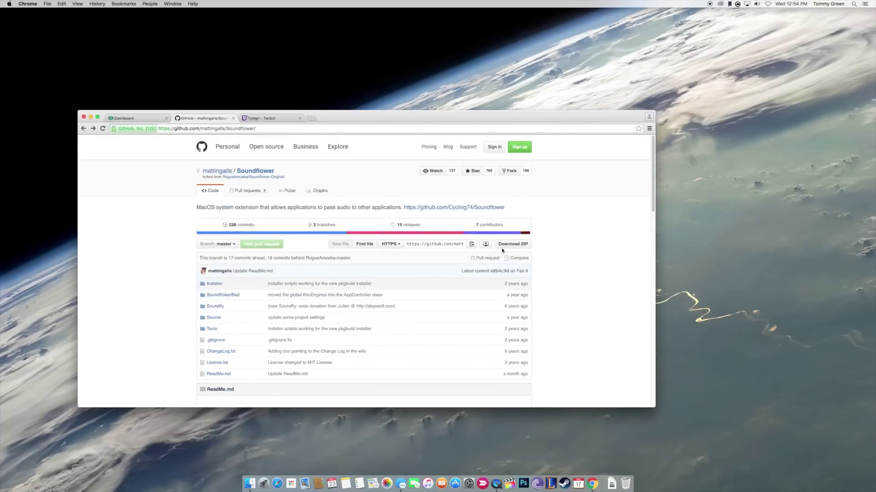
- Open the Soundflower 2.0b2 release linked in the ReadMe and download Soundflower-2.0b2.dmg
scroll(502, 250, down, 3)
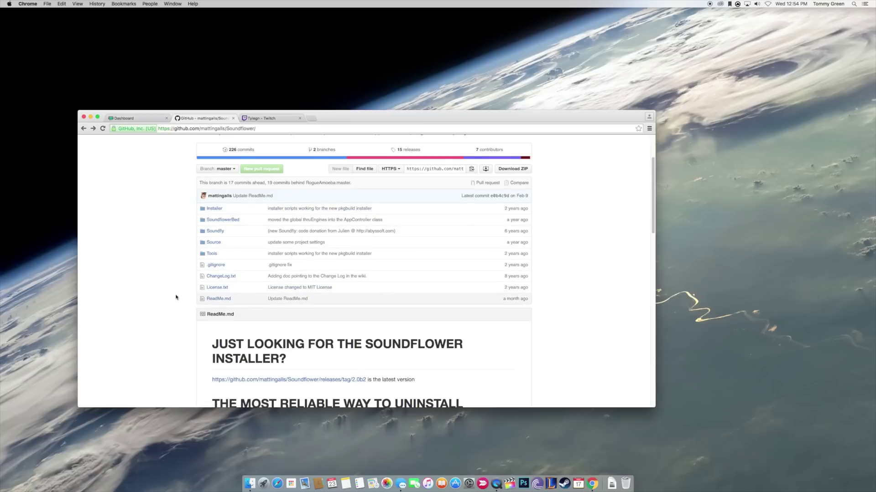
scroll(176, 297, down, 3)
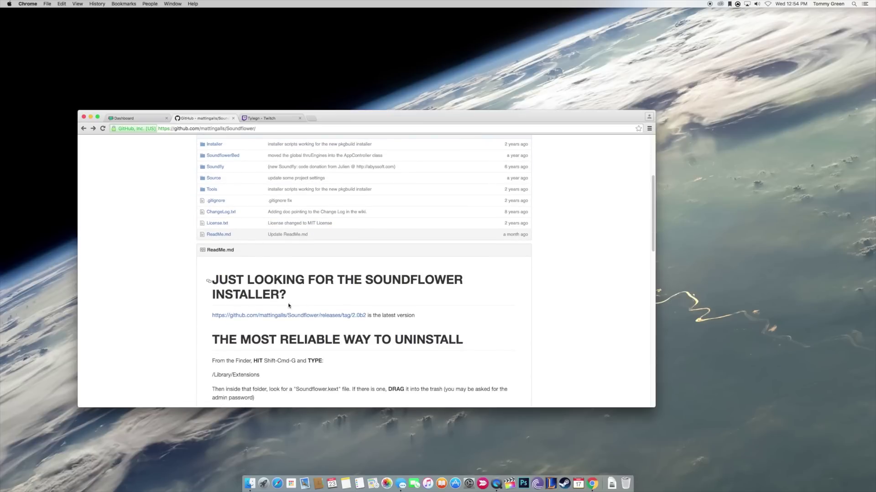
click(320, 316)
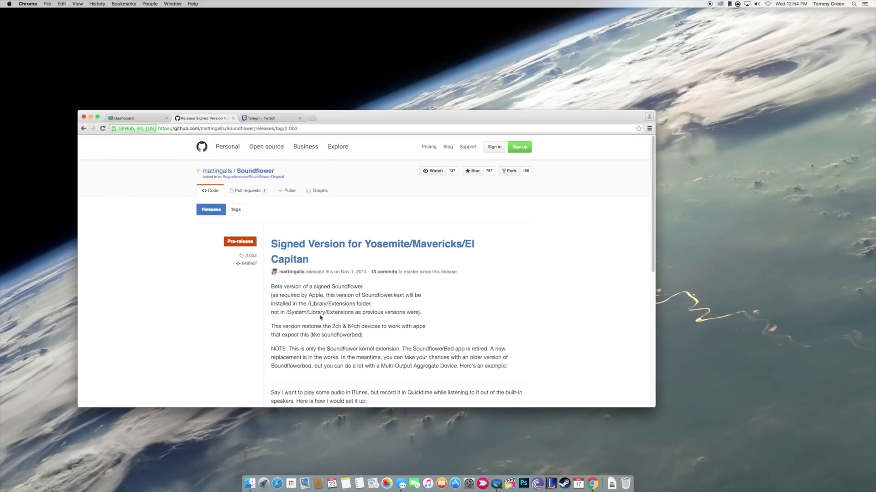
scroll(320, 318, down, 10)
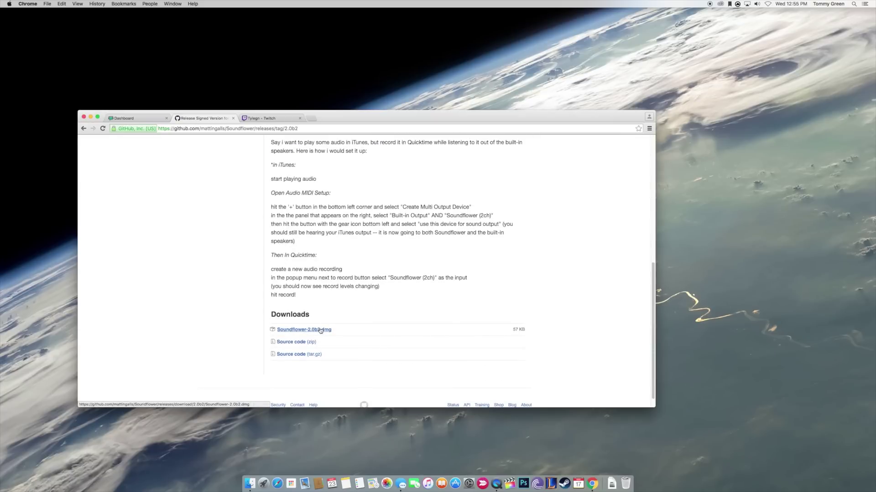
click(320, 329)
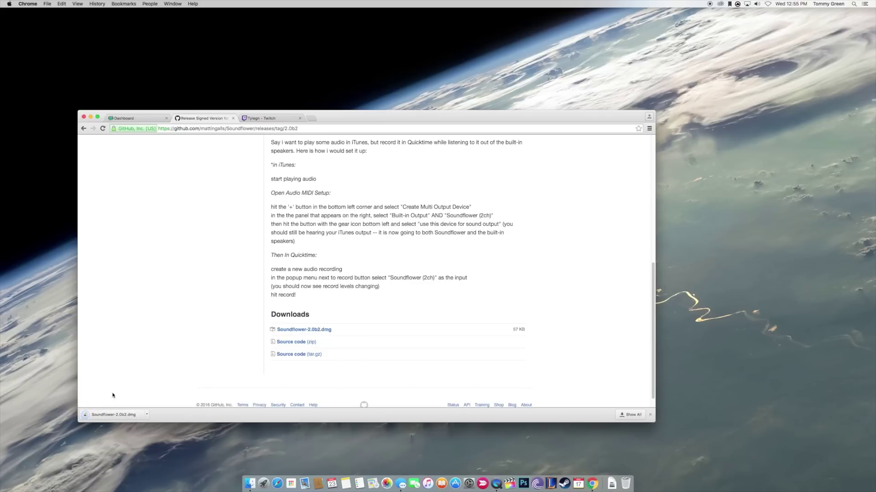
- Open the downloaded Soundflower-2.0b2.dmg, minimize the browser window and launch Soundflower.pkg
click(109, 415)
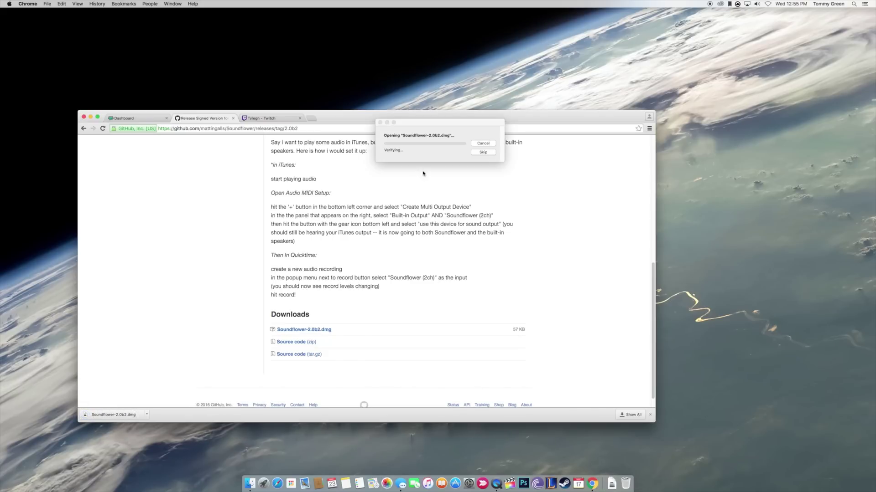
click(90, 116)
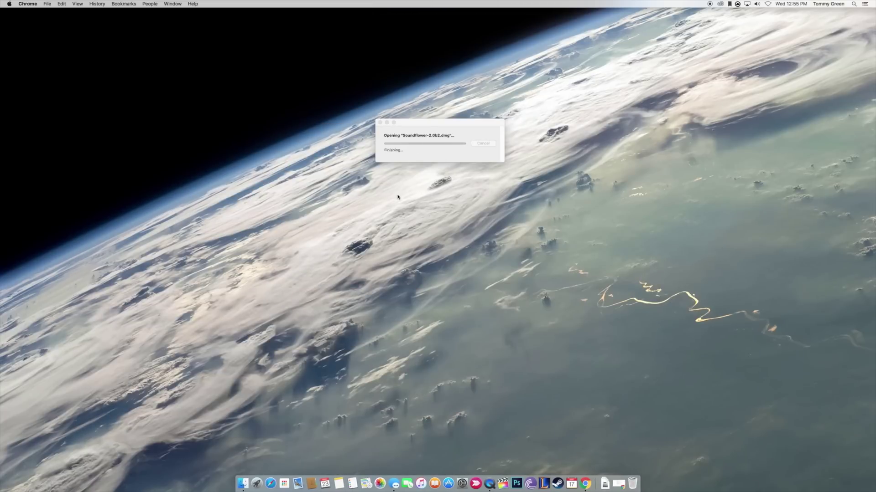
click(465, 110)
double_click(465, 110)
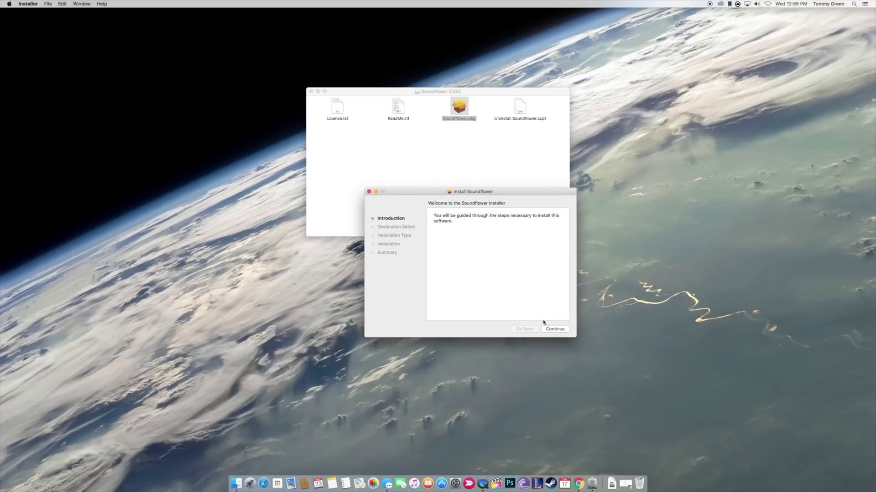
- Start the standard Soundflower installation, authorize it with the account password, and close the disk image window
click(554, 331)
click(556, 329)
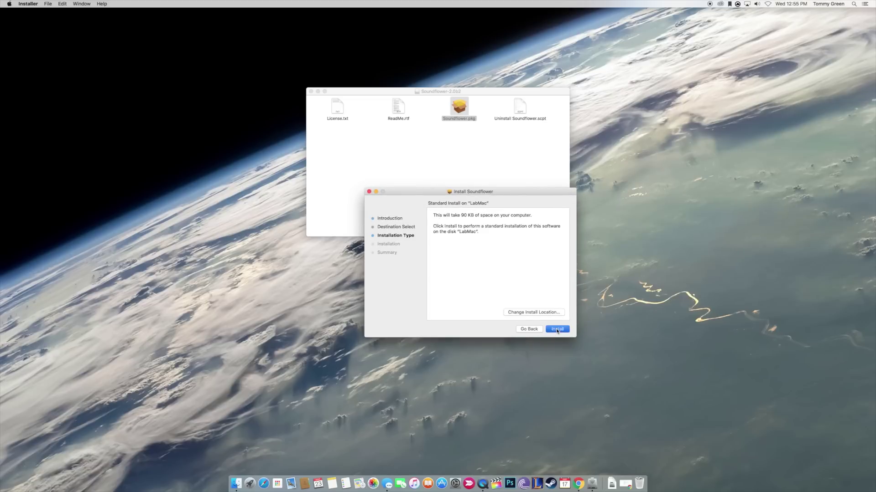
text(••••)
key(Return)
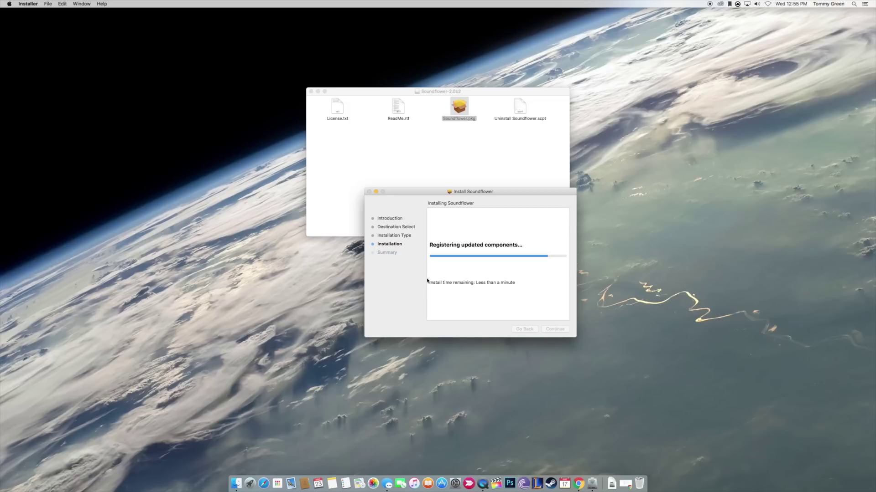
click(311, 92)
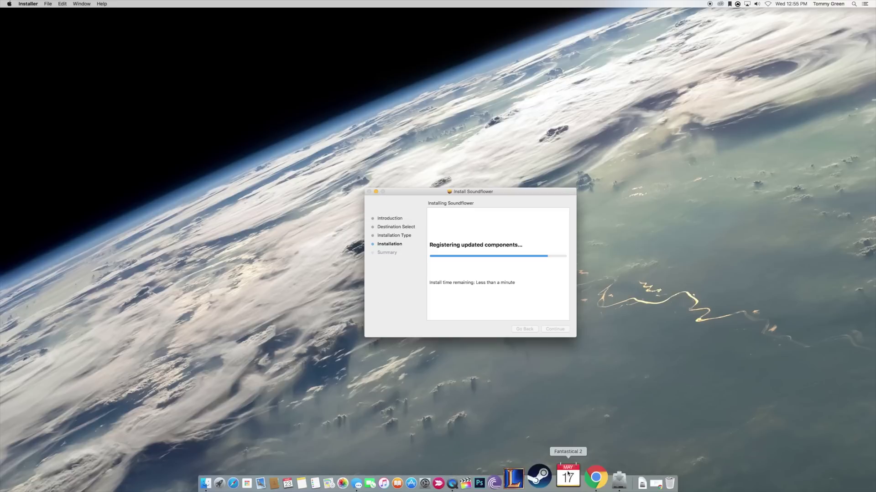
- Restore the Chrome window, load twitchalerts.com over the Soundflower page, close the old Dashboard tab and launch TwitchAlerts
click(625, 477)
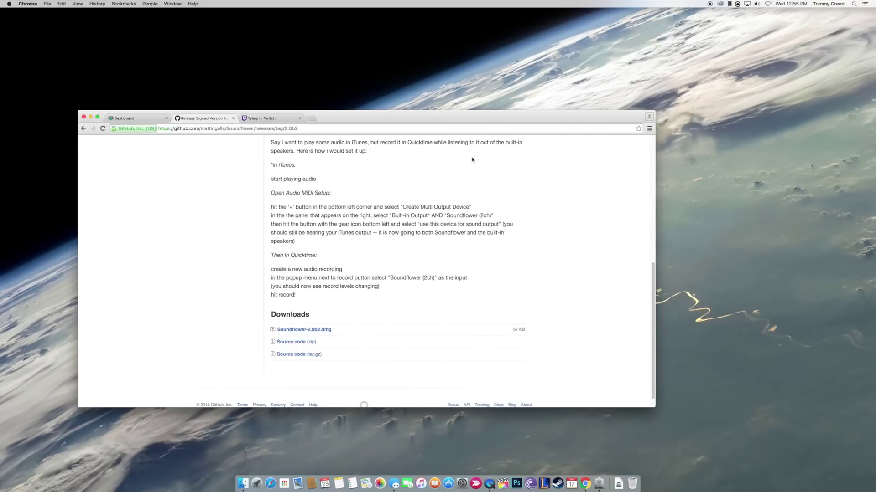
drag(398, 126, 351, 104)
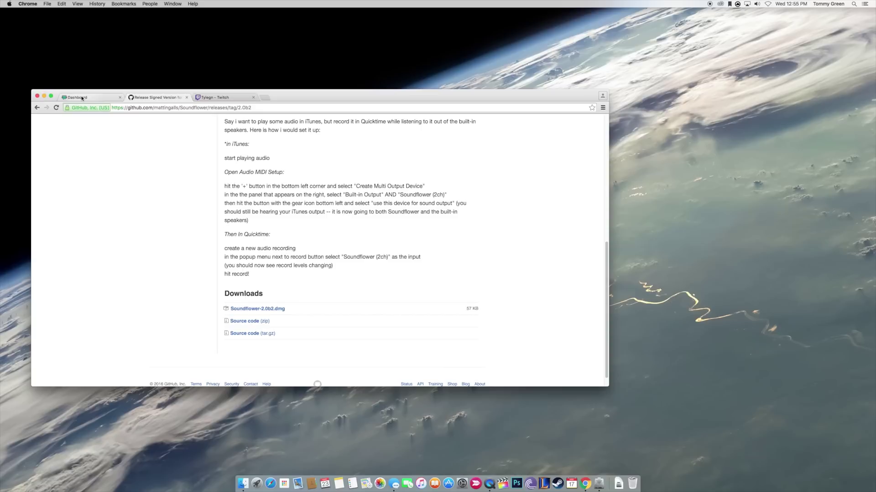
click(149, 110)
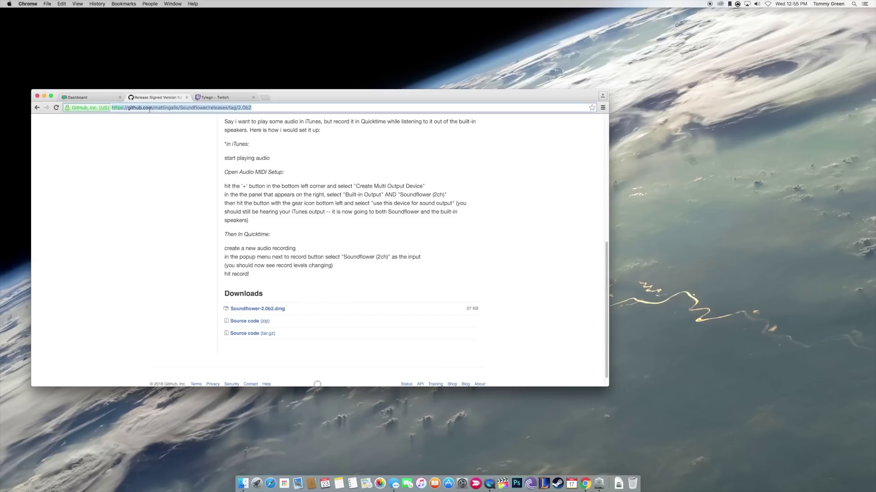
text(twitch)
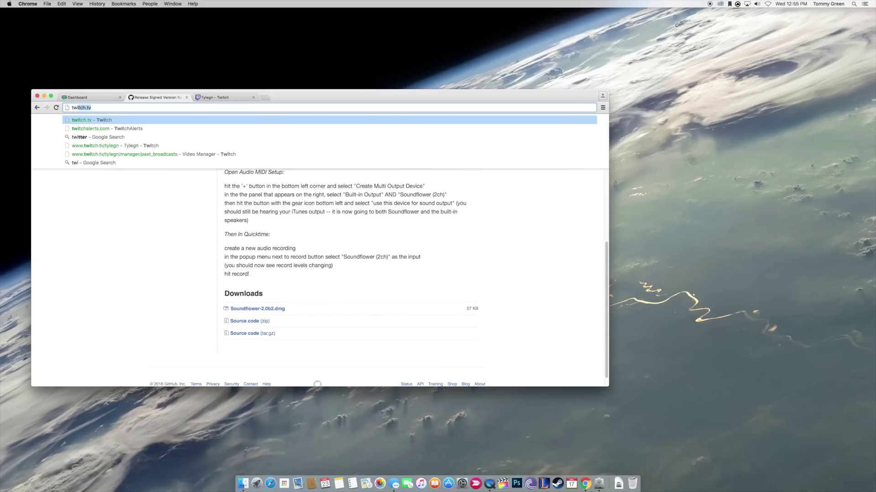
text(aler)
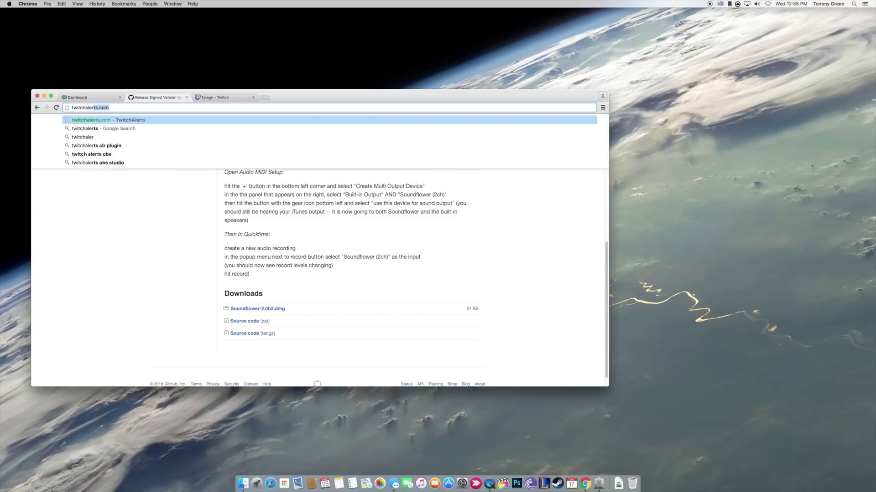
key(Return)
click(120, 97)
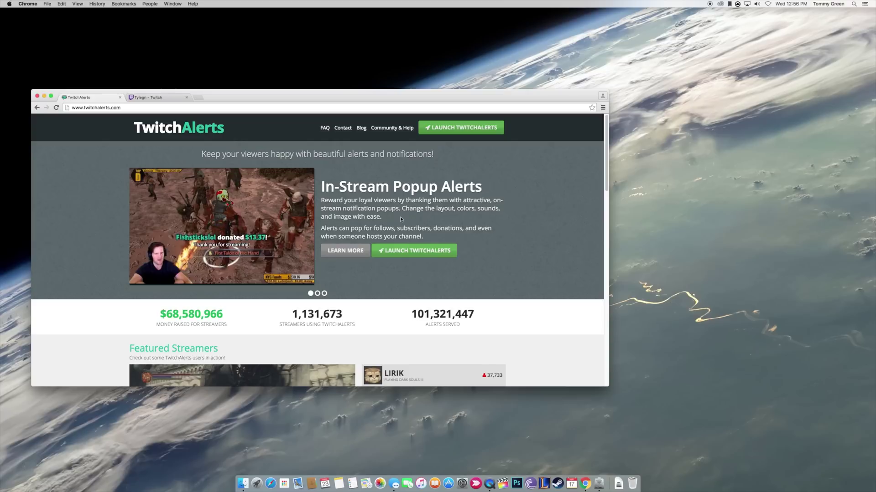
click(454, 131)
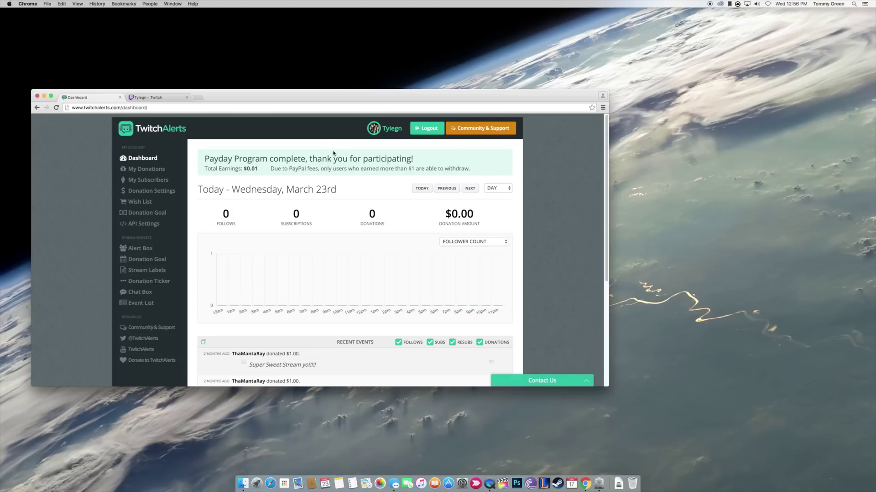
- Arrange the browser and the Soundflower installer windows side by side so both can be seen
drag(262, 94, 292, 67)
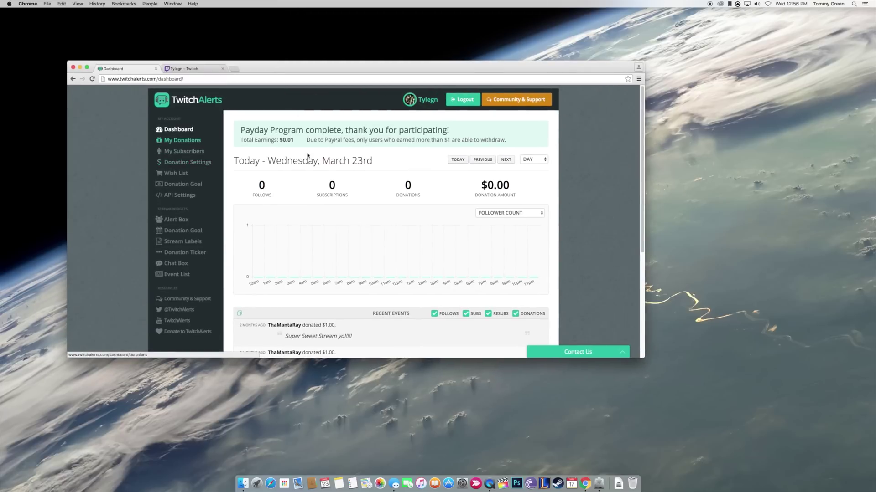
drag(351, 66, 410, 253)
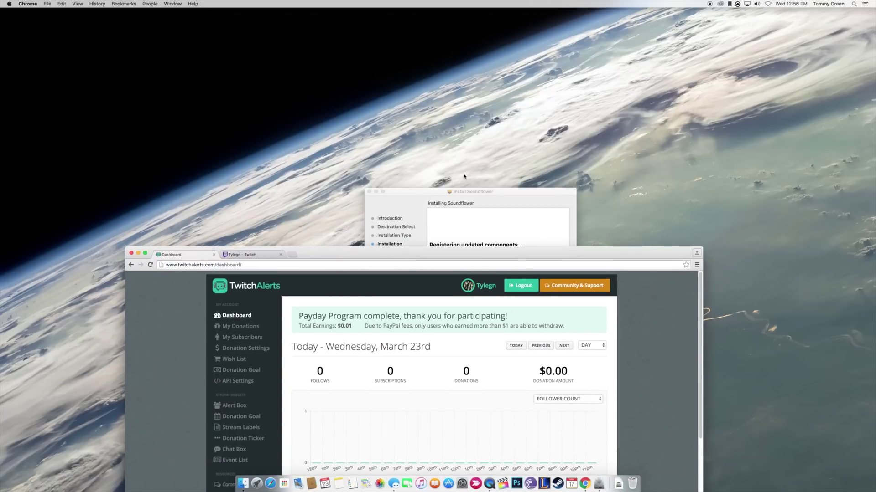
drag(460, 193, 698, 72)
drag(558, 257, 468, 92)
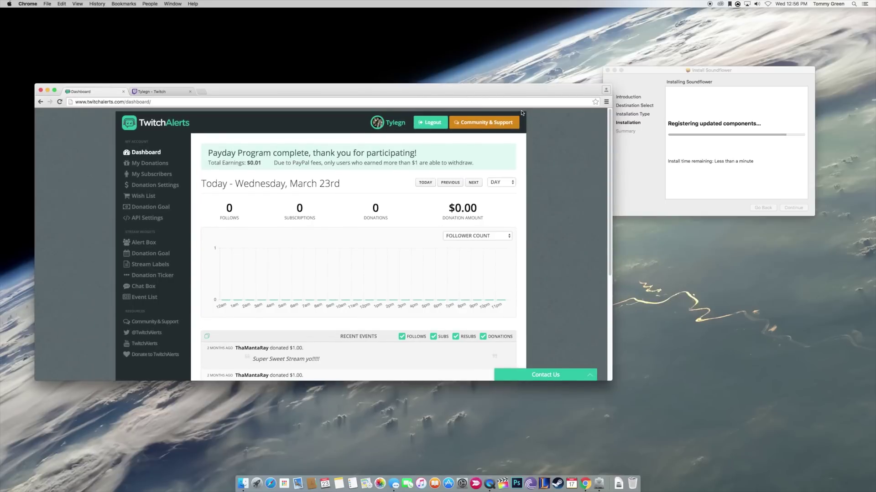
click(236, 90)
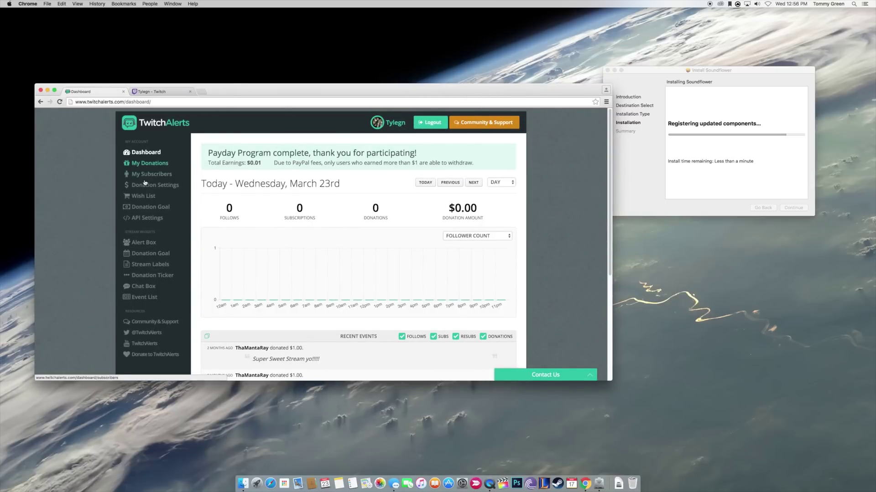
- Request Stream Labels v3.0.1 from the TwitchAlerts dashboard and add the TwitchAlerts Stream Labels app to Chrome
click(146, 267)
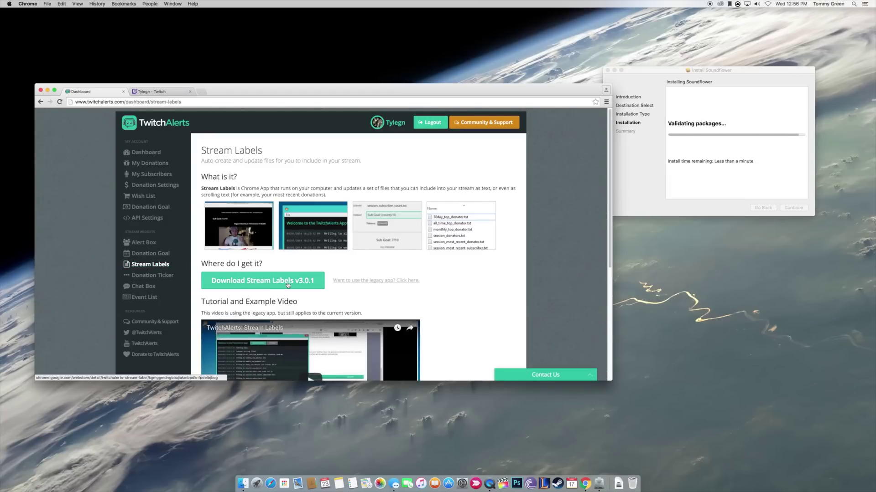
click(287, 285)
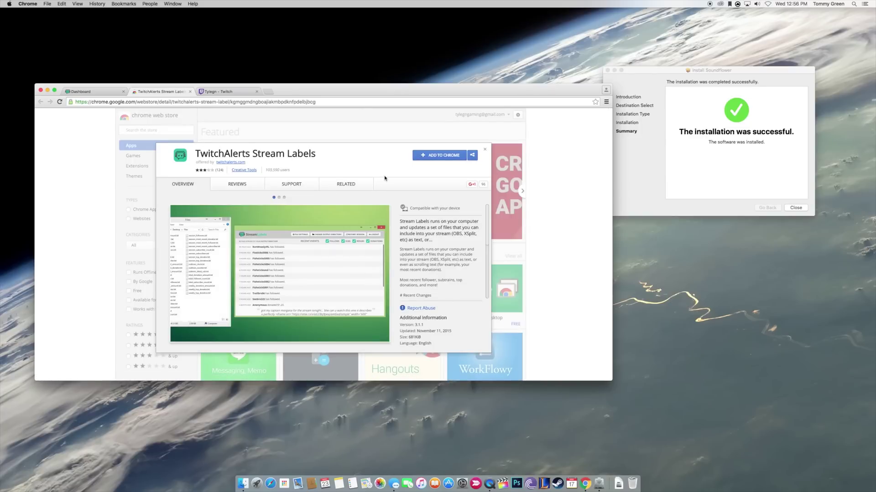
click(442, 157)
click(385, 144)
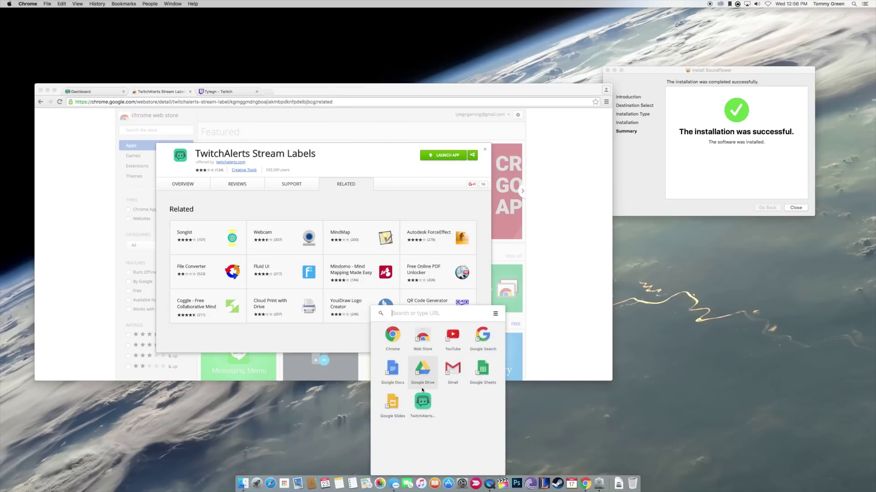
- Launch TwitchAlerts Stream Labels and log in to Twitch with the username, account password and two-factor verification token
click(423, 401)
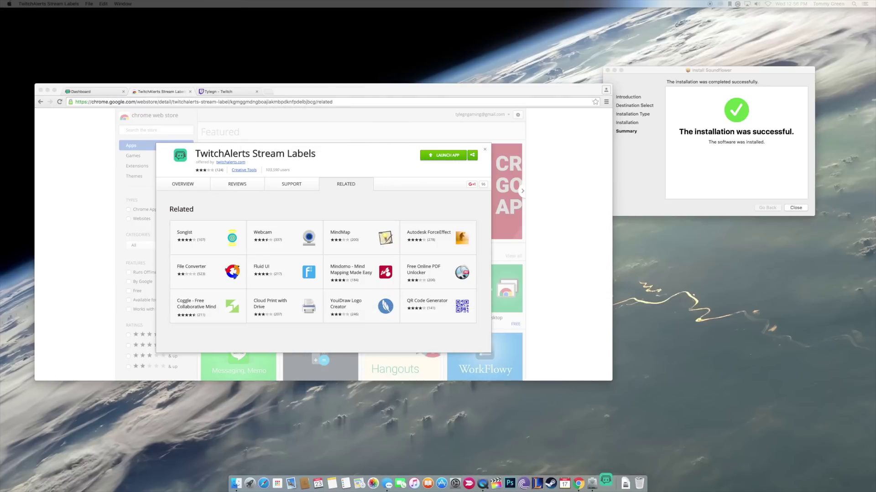
drag(421, 224, 301, 225)
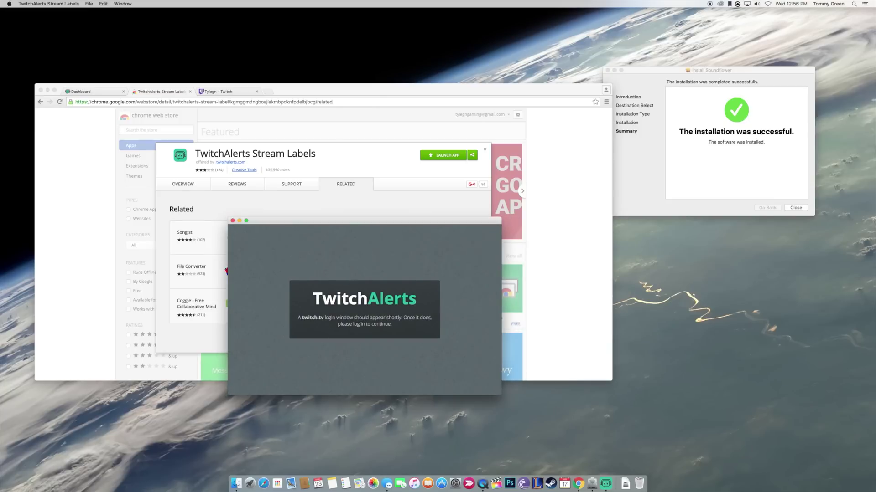
click(331, 219)
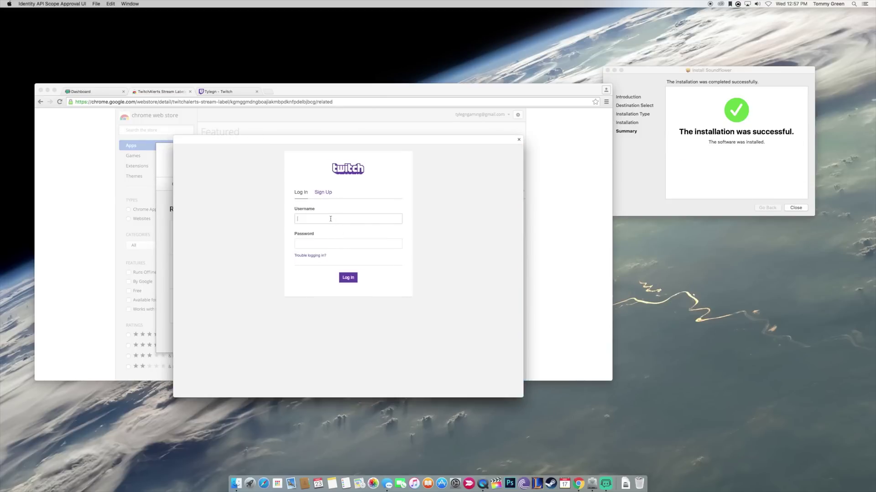
key(Tab)
text(*)
key(Return)
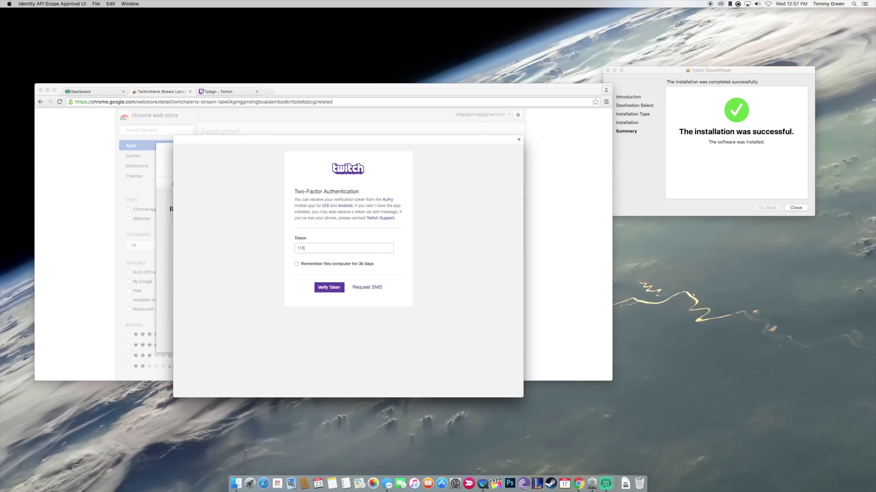
key(Return)
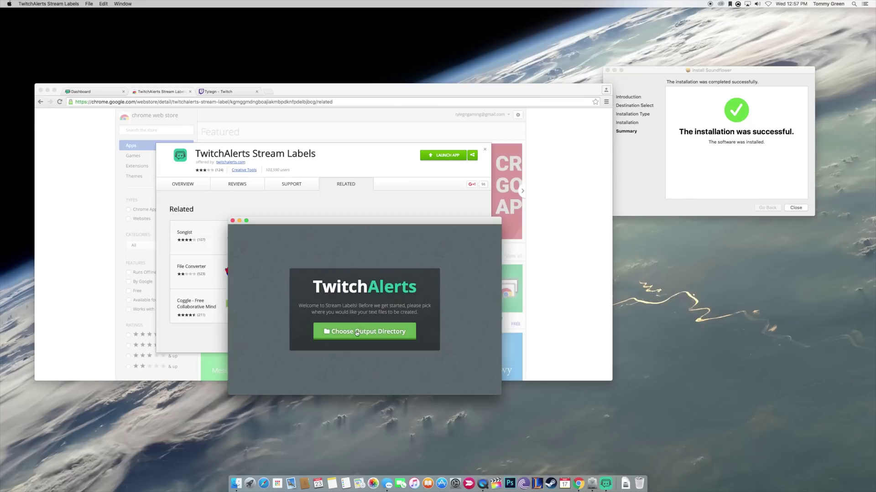
- Create a new folder named TwitchAlerts on the Desktop and select it as the Stream Labels output directory
click(352, 335)
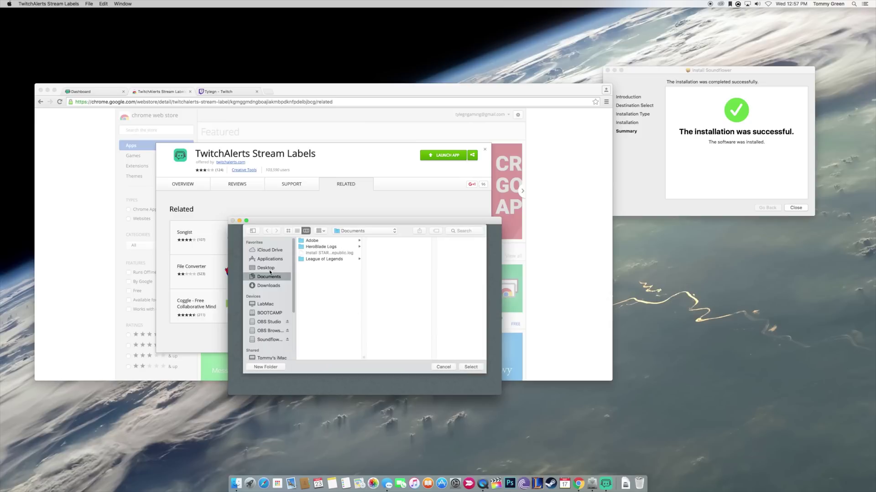
click(272, 268)
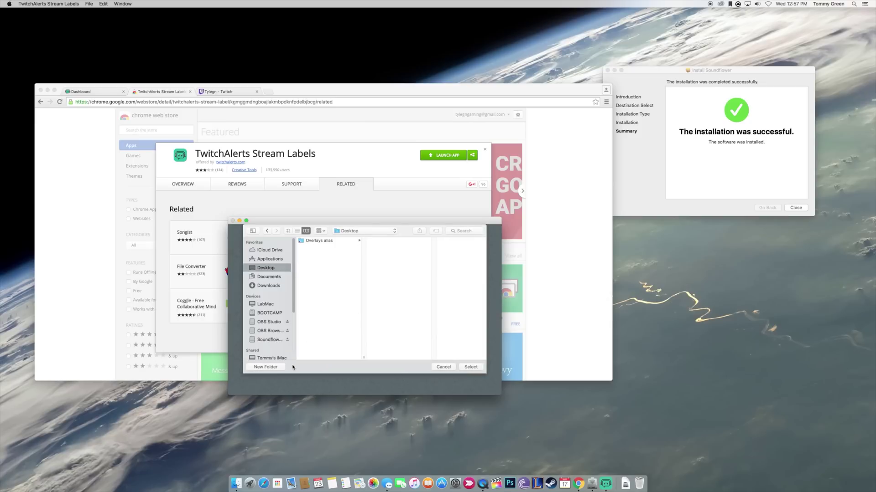
click(275, 367)
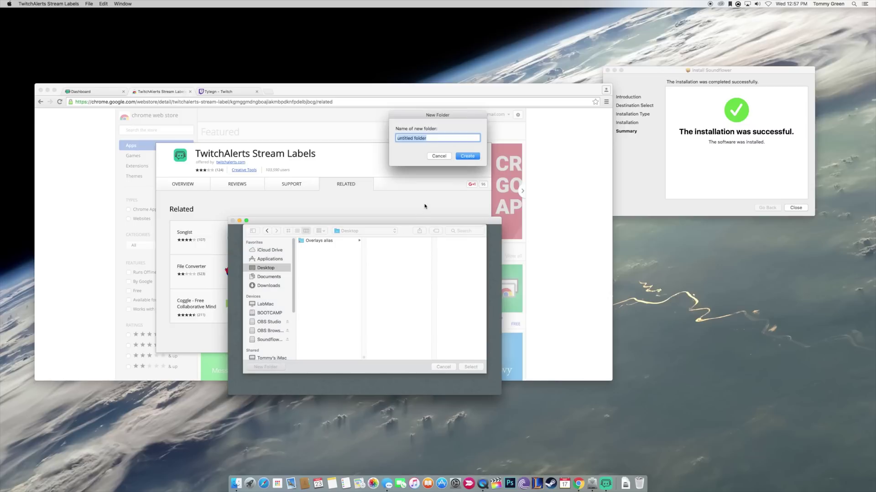
text(TwitchAlerts)
click(468, 156)
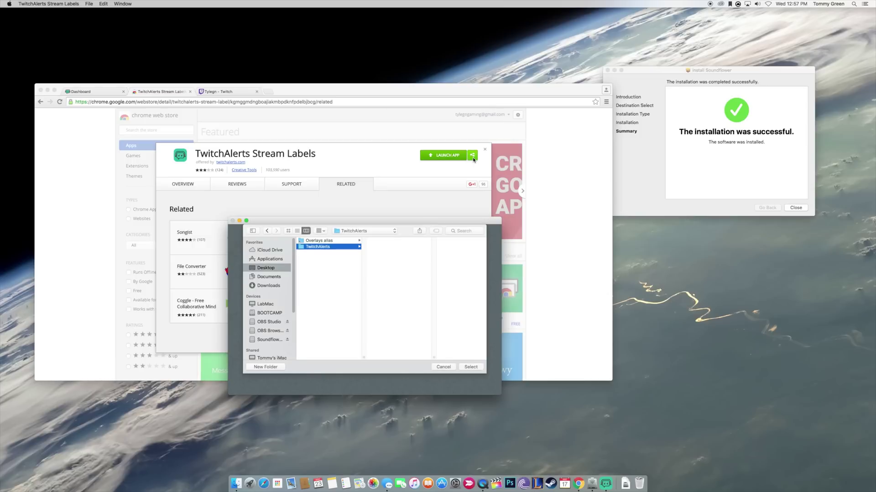
click(468, 367)
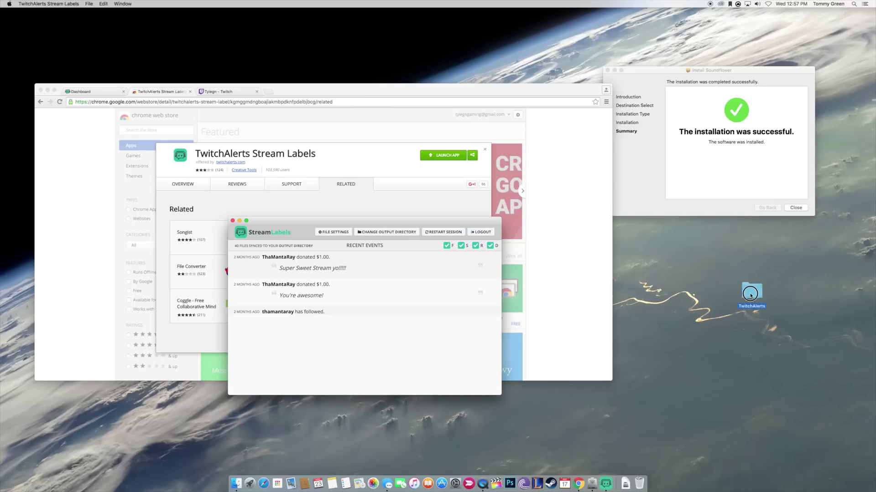
- Place the Overlays alias above the TwitchAlerts folder on the desktop, then look through that folder's text files and close it
drag(875, 223, 745, 261)
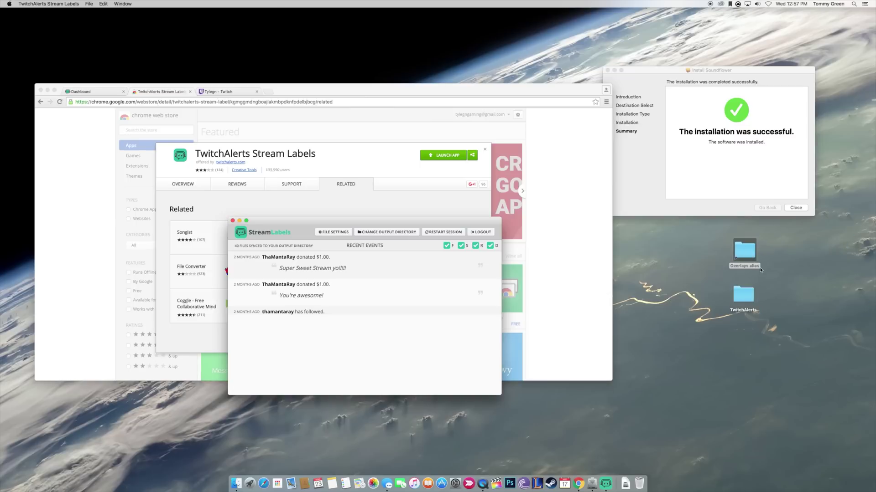
click(742, 294)
double_click(741, 294)
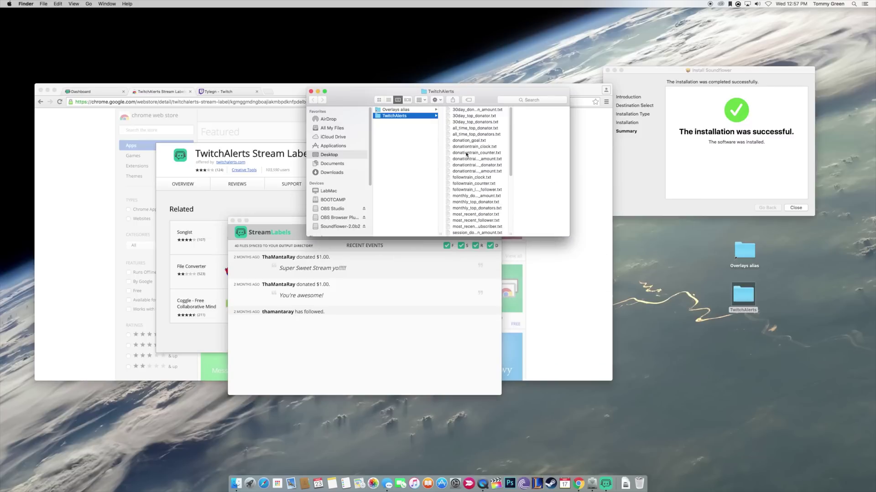
scroll(466, 154, down, 10)
scroll(488, 148, up, 10)
click(311, 92)
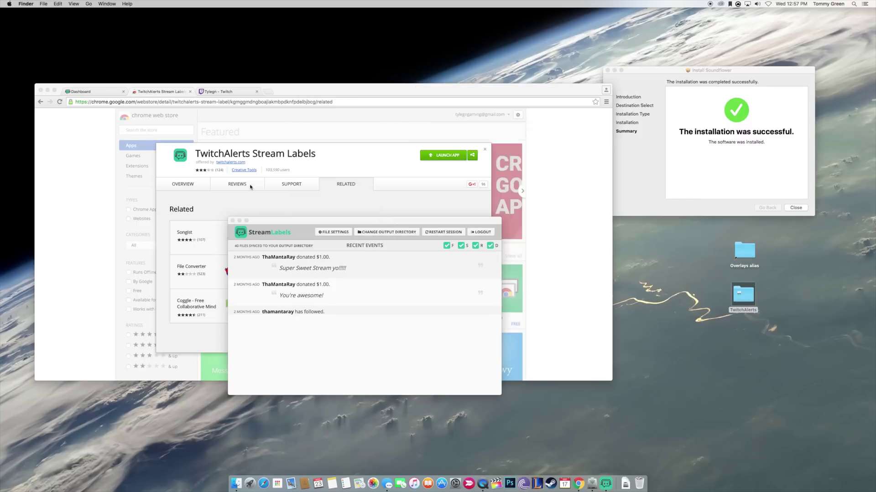
- Clear the desktop by minimizing Stream Labels, closing the web store tab, minimizing Chrome and closing the Soundflower installer
click(240, 222)
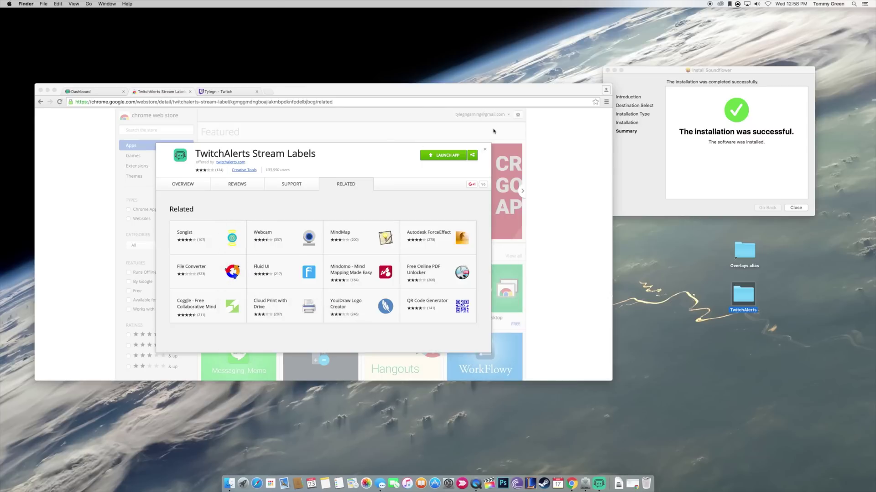
click(523, 95)
click(190, 91)
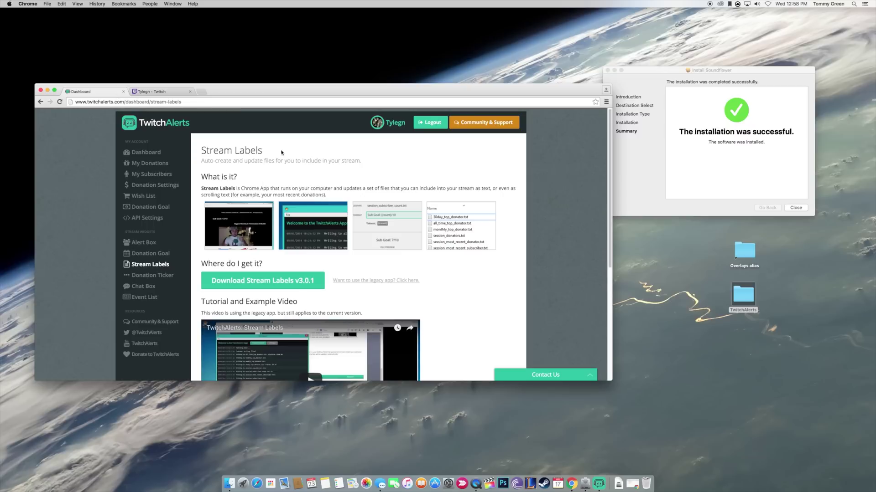
click(48, 91)
click(795, 208)
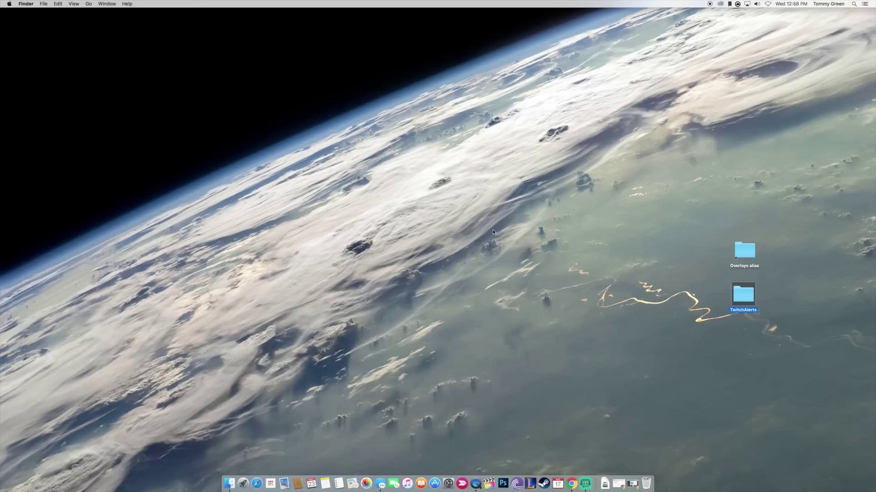
click(549, 331)
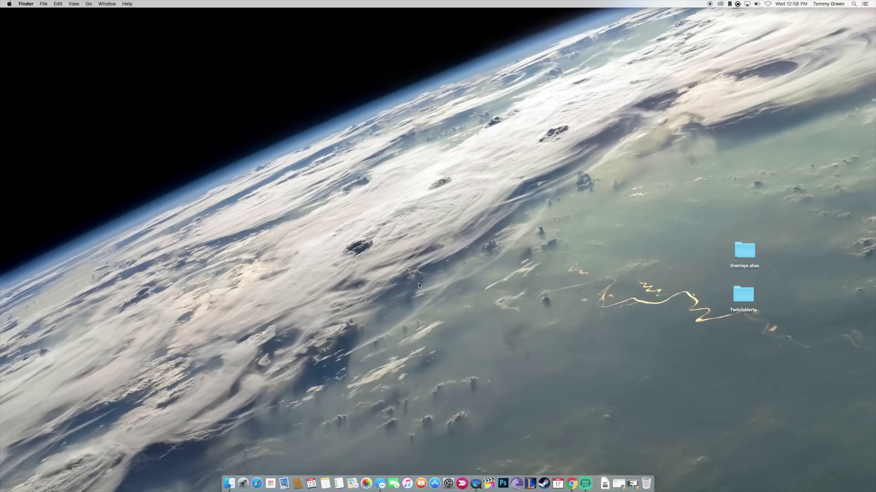
- Launch OBS from the Applications folder and close the Finder window
key(super+space)
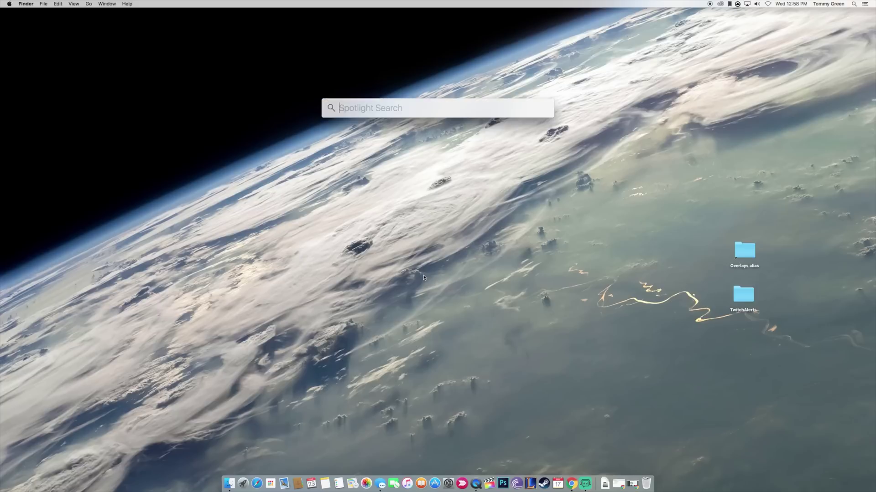
text(obs)
click(229, 483)
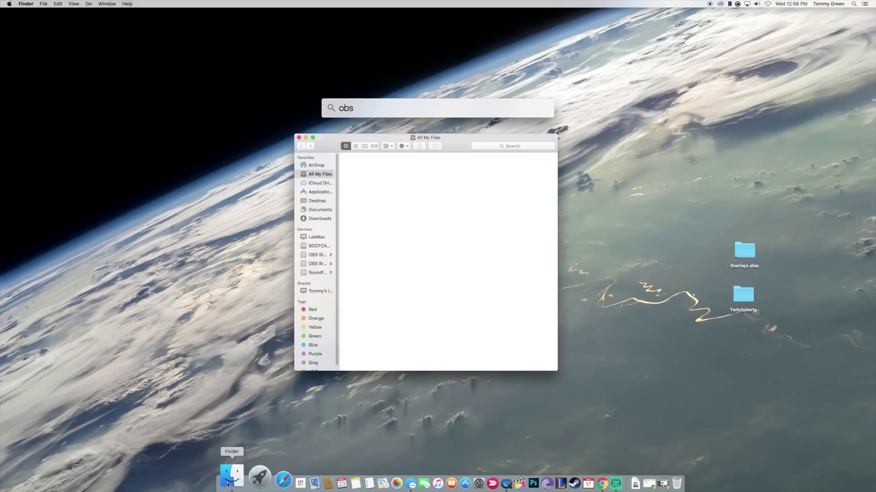
click(316, 193)
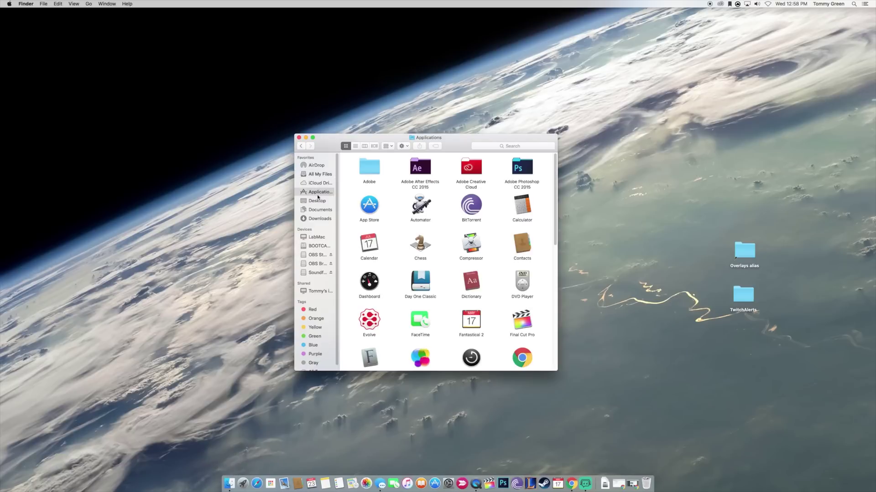
scroll(442, 311, down, 15)
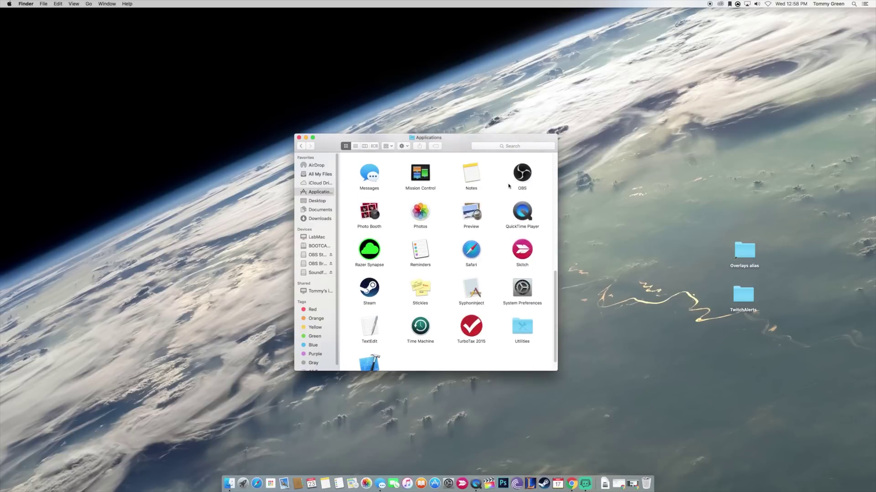
double_click(530, 174)
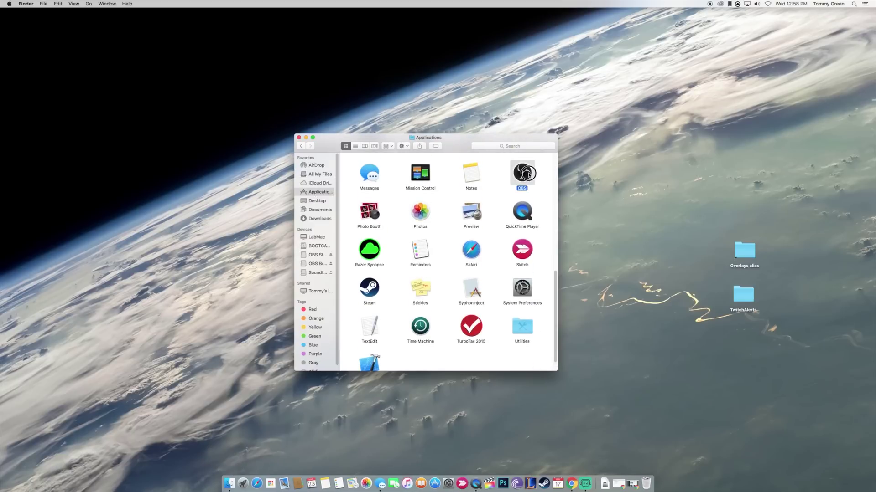
click(299, 138)
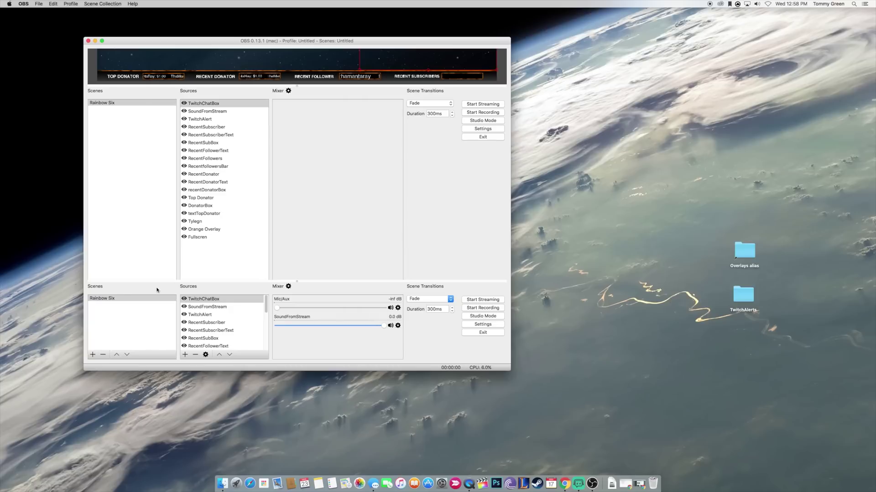
- Add a new scene named LoL alongside the Rainbow Six scene
click(101, 299)
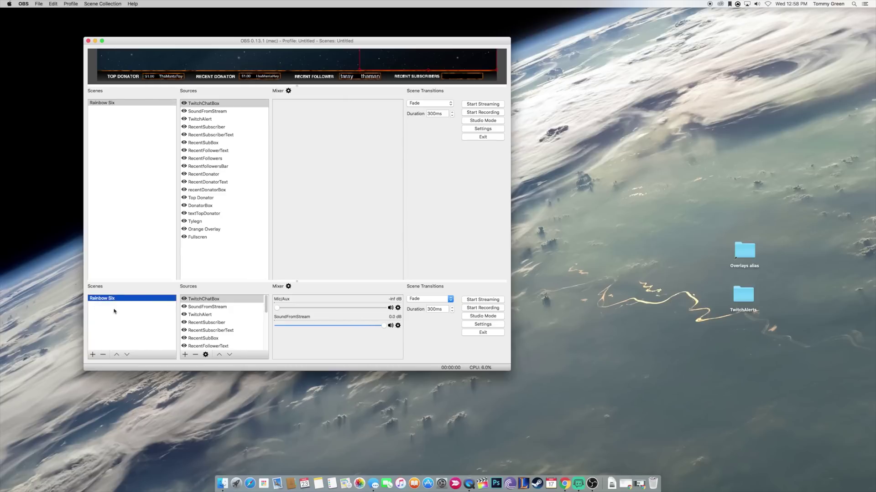
click(92, 354)
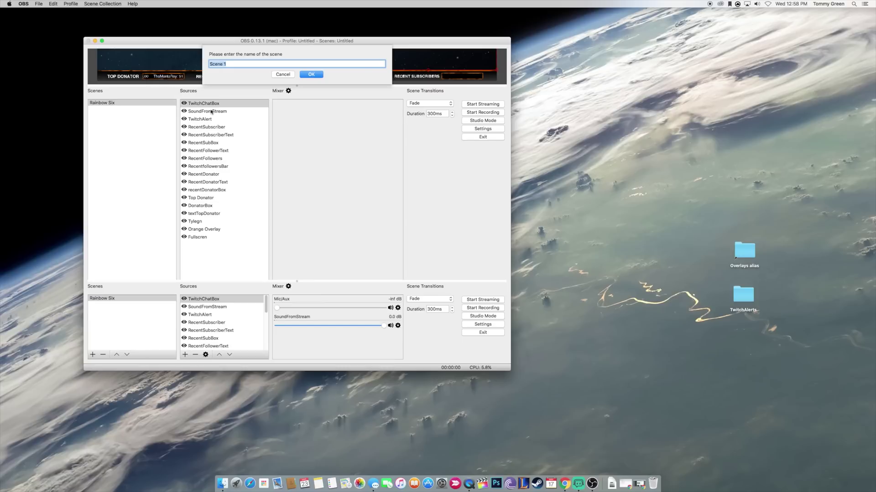
text(L)
click(310, 74)
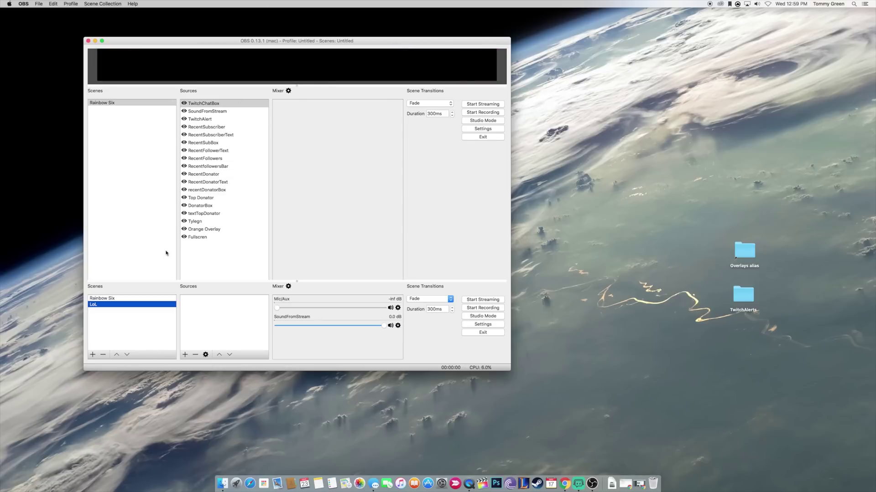
- Enlarge the preview area for the Rainbow Six scene and align the orange overlay with the top edge of the canvas
click(106, 298)
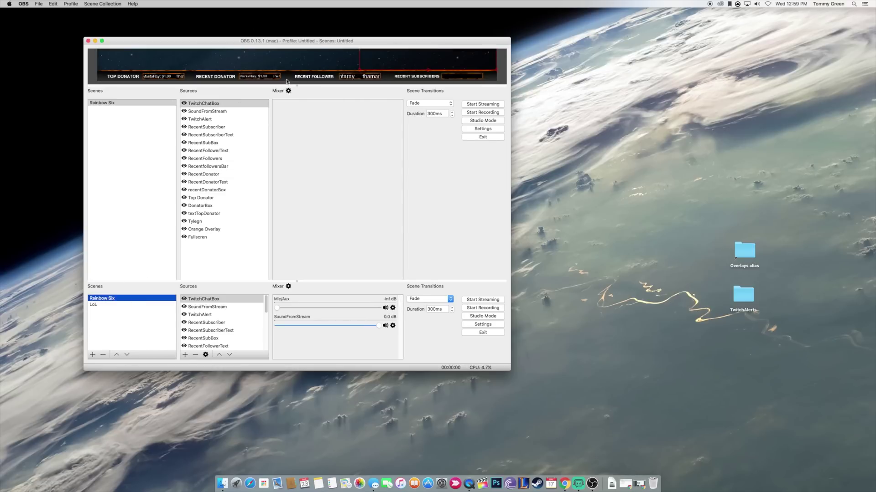
click(297, 93)
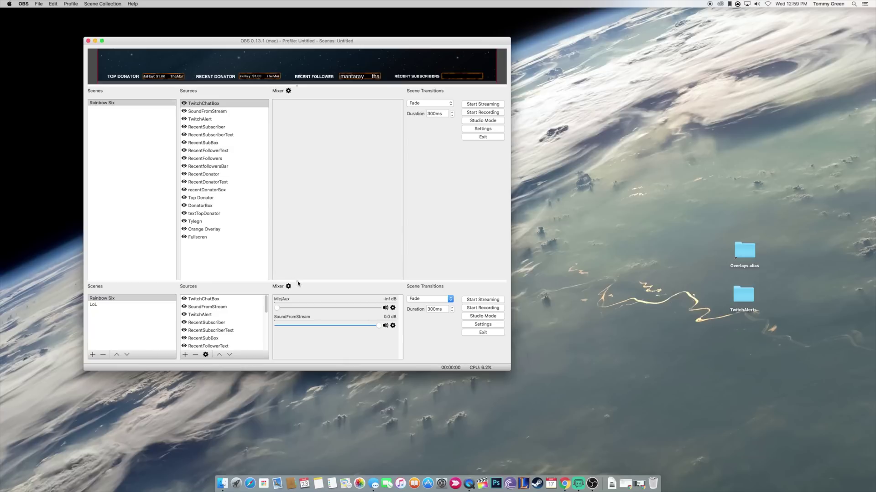
drag(298, 283, 298, 288)
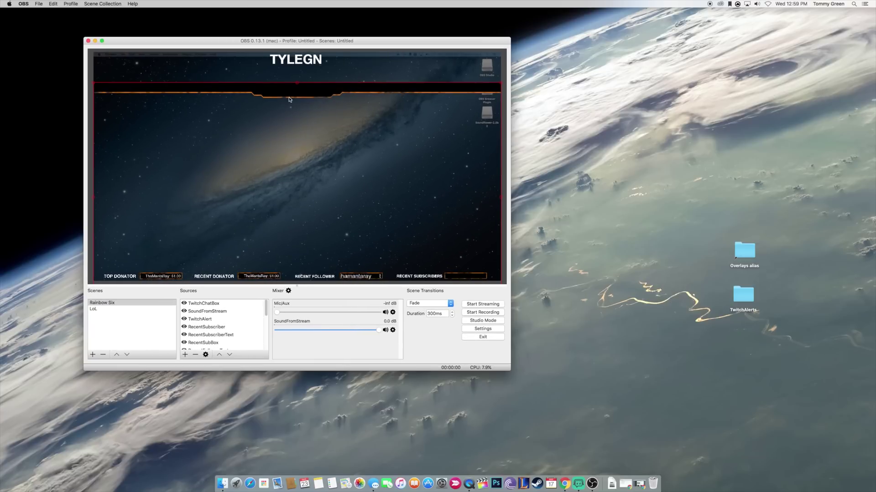
drag(289, 99, 310, 60)
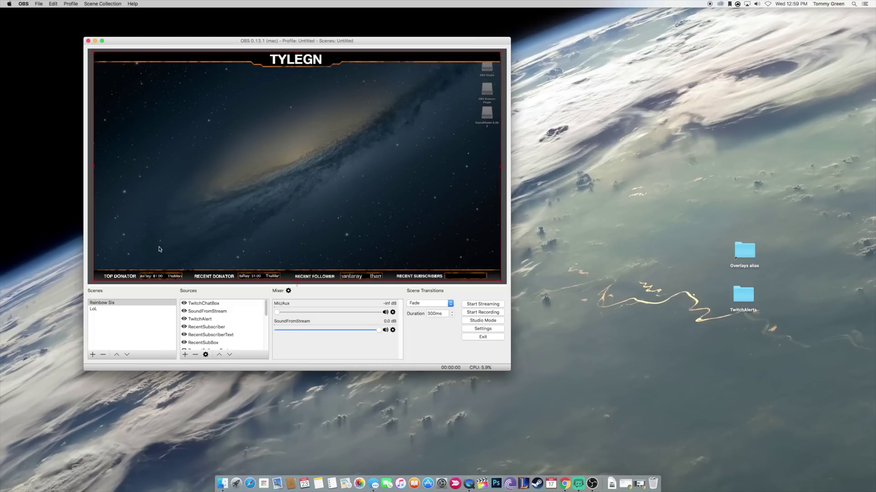
- Compare the Rainbow Six and LoL scenes in the preview by switching between them, ending on the LoL scene
click(102, 308)
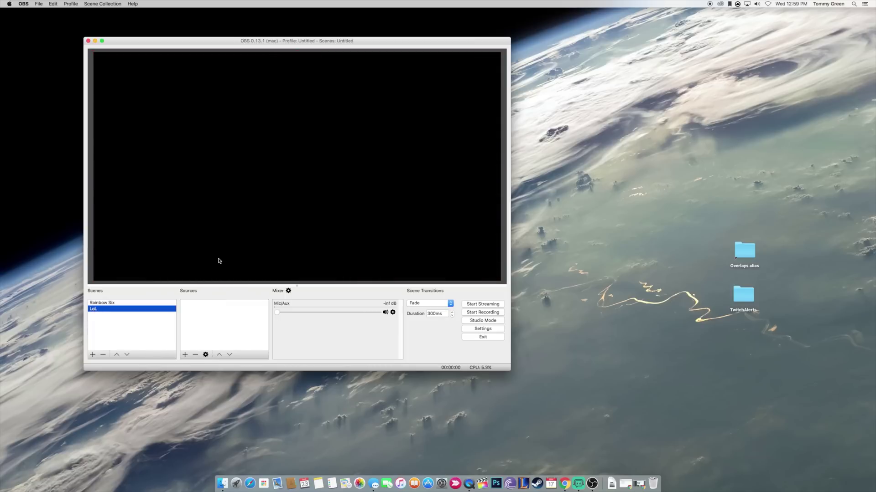
click(97, 303)
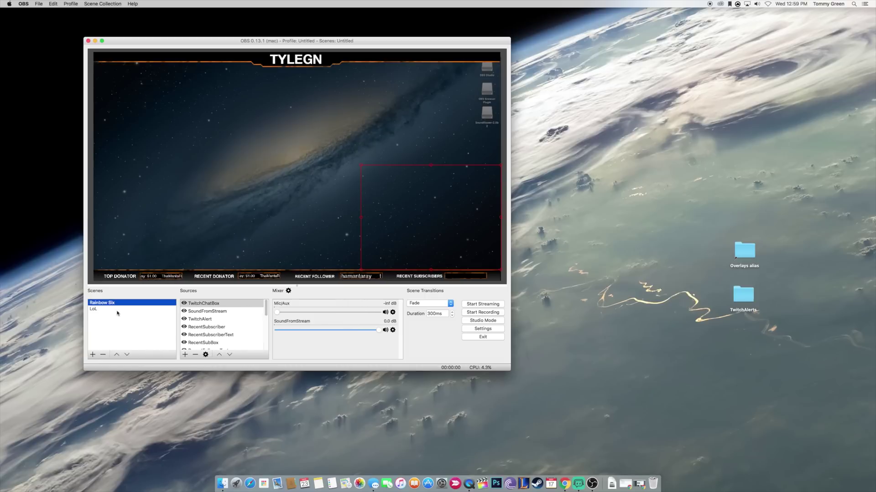
click(95, 309)
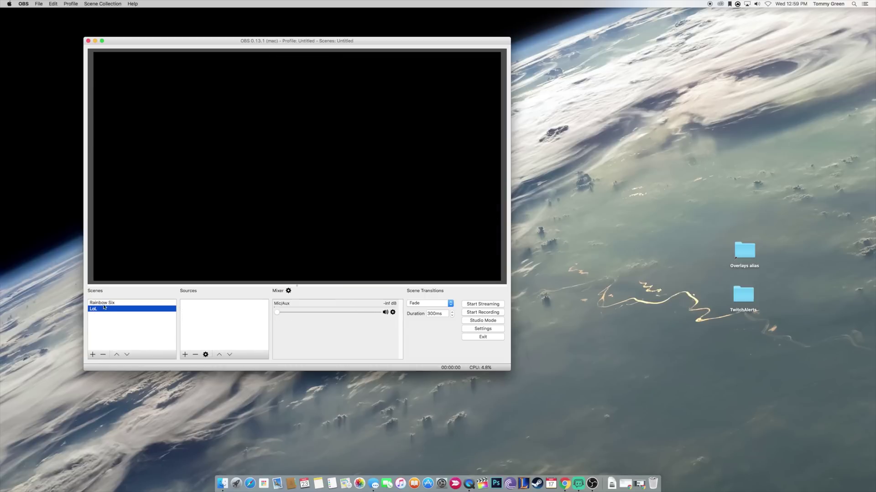
click(103, 304)
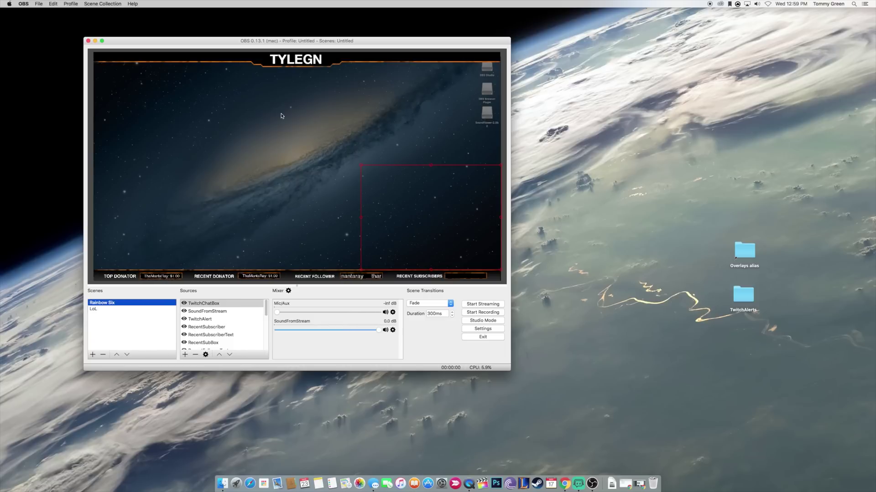
click(94, 310)
click(100, 304)
key(Down)
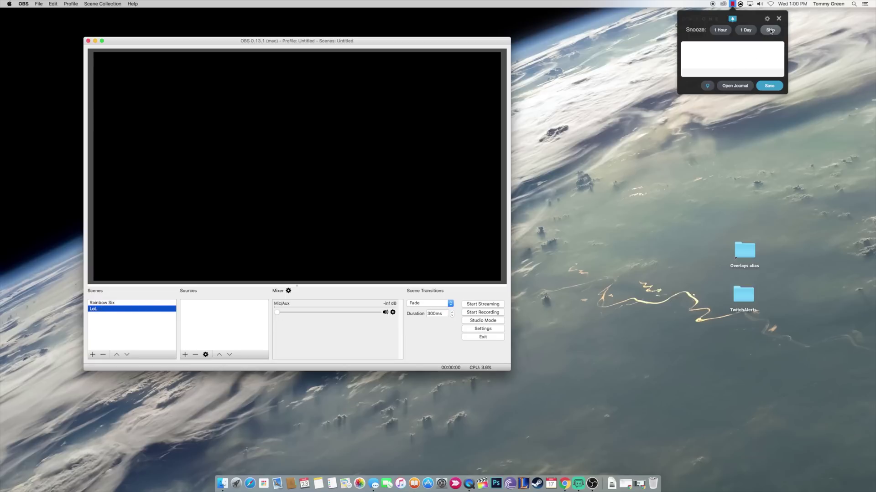
- Dismiss the snooze pop-up and add a new Display Capture source for display 0 to the LoL scene
click(734, 57)
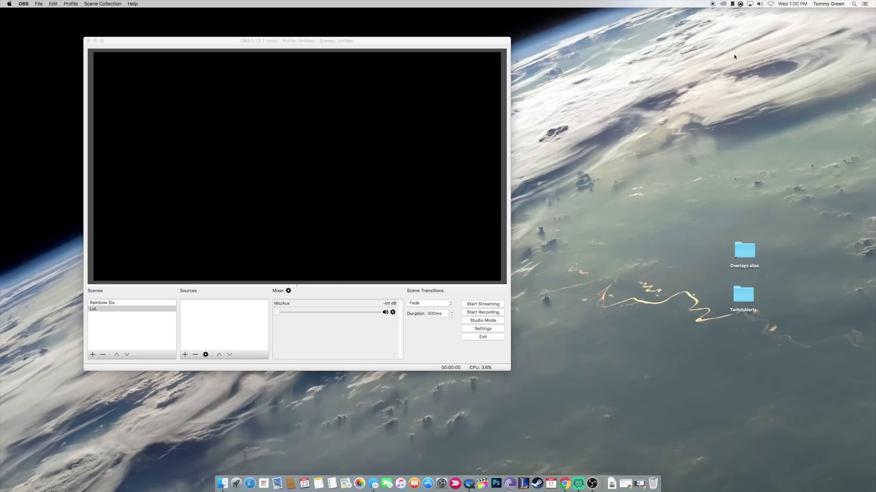
click(185, 355)
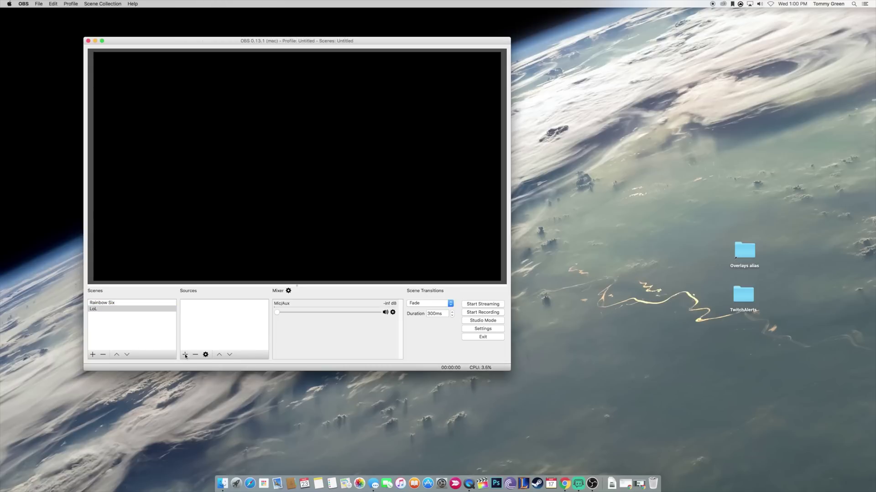
click(185, 355)
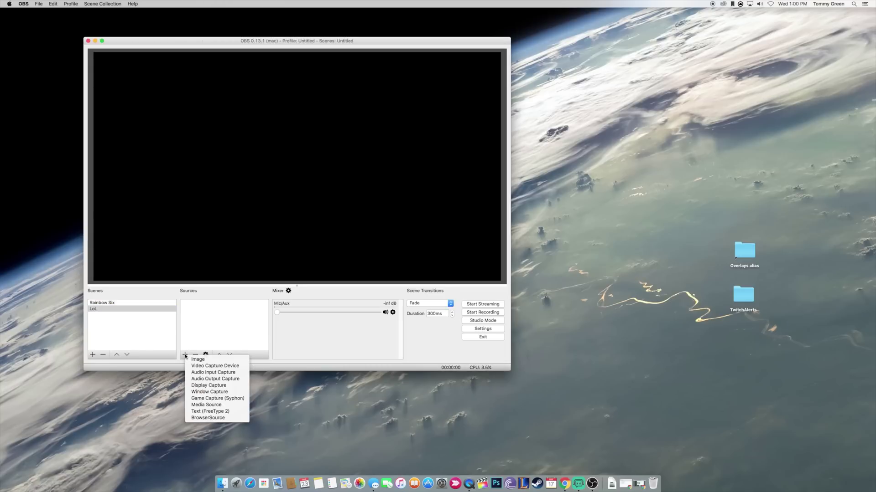
click(214, 387)
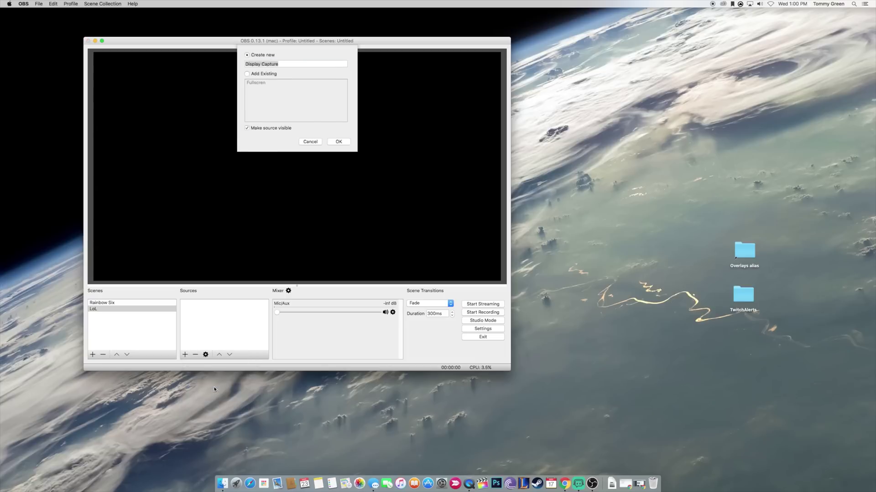
click(339, 142)
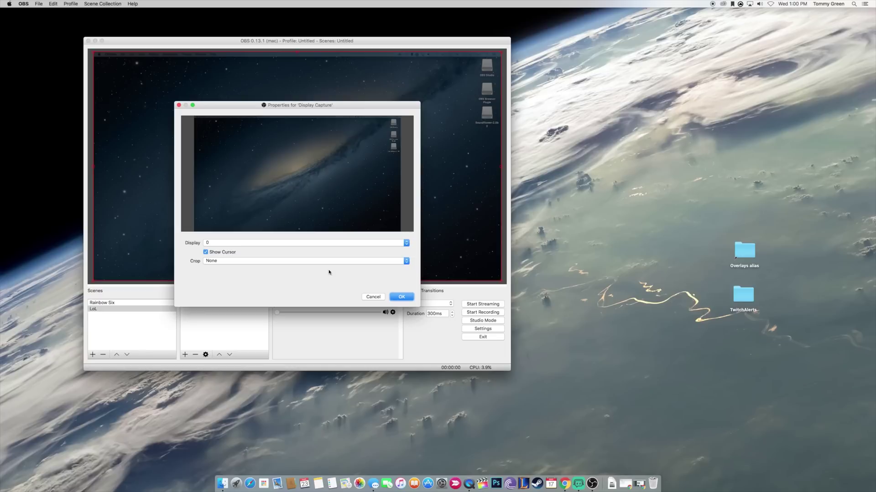
click(400, 297)
- Reposition and enlarge the OBS window, and move the TwitchAlerts folder further down the desktop
drag(292, 46, 272, 61)
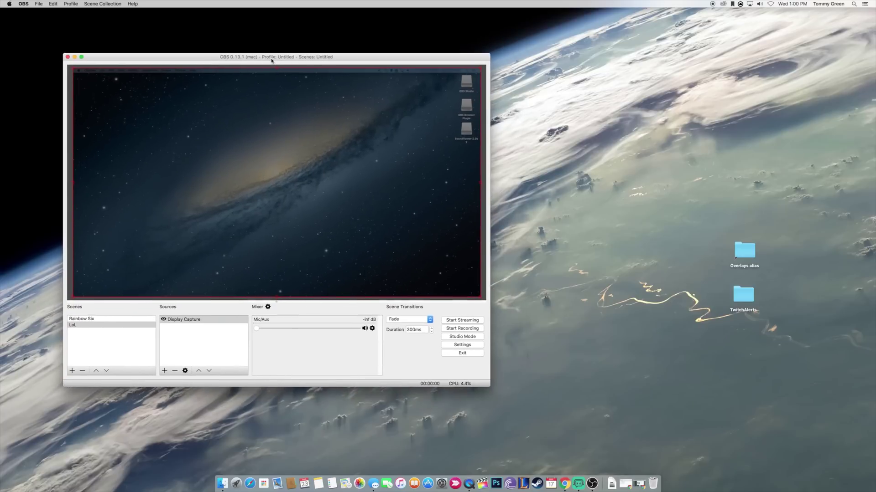
drag(752, 287, 742, 336)
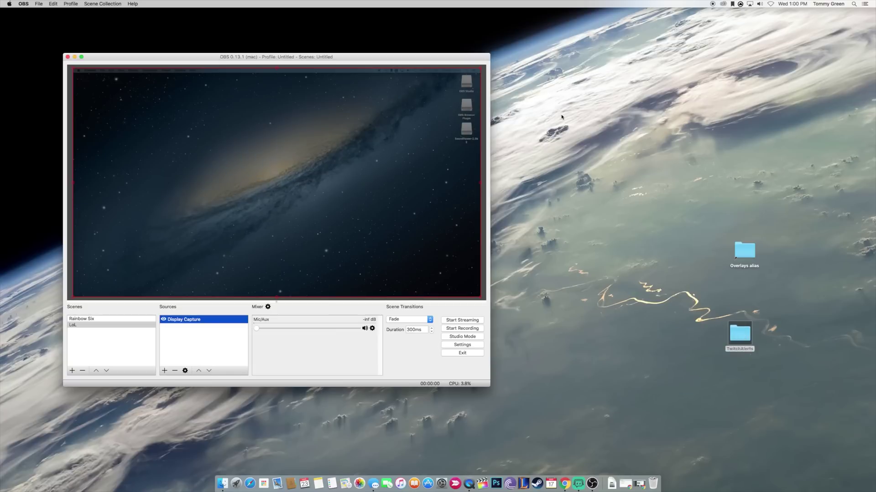
click(174, 331)
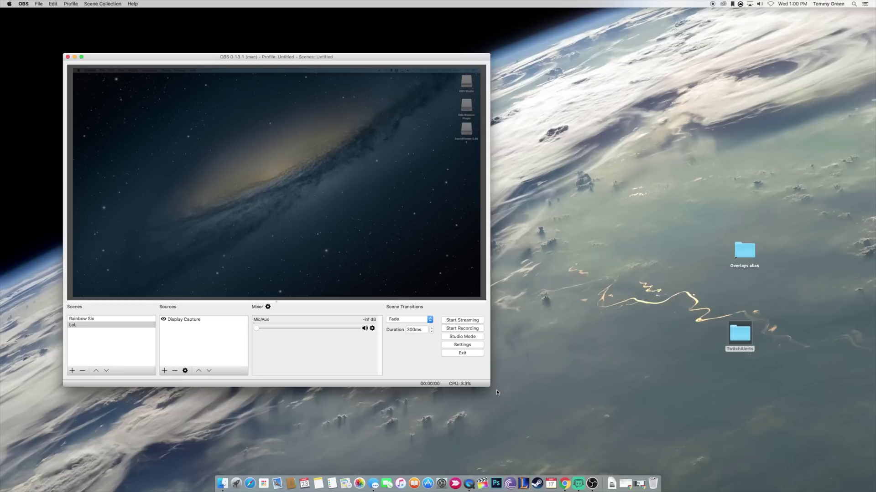
drag(489, 388, 513, 404)
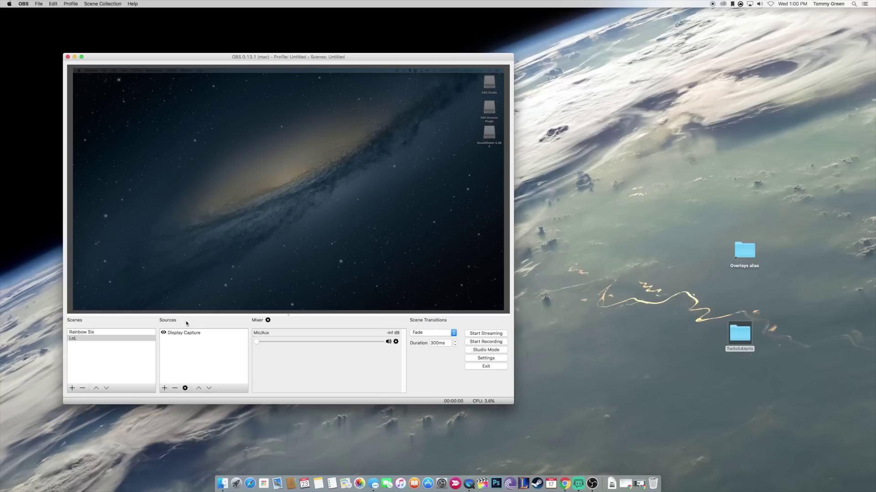
click(165, 389)
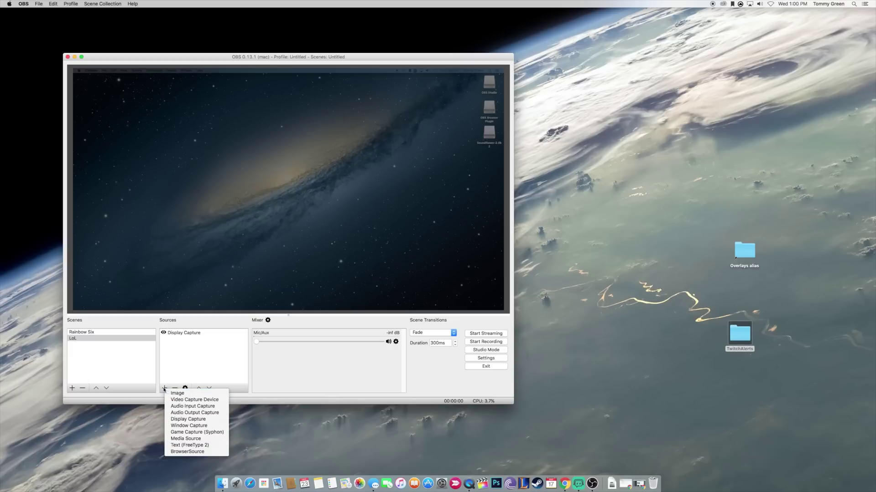
click(165, 389)
click(165, 389)
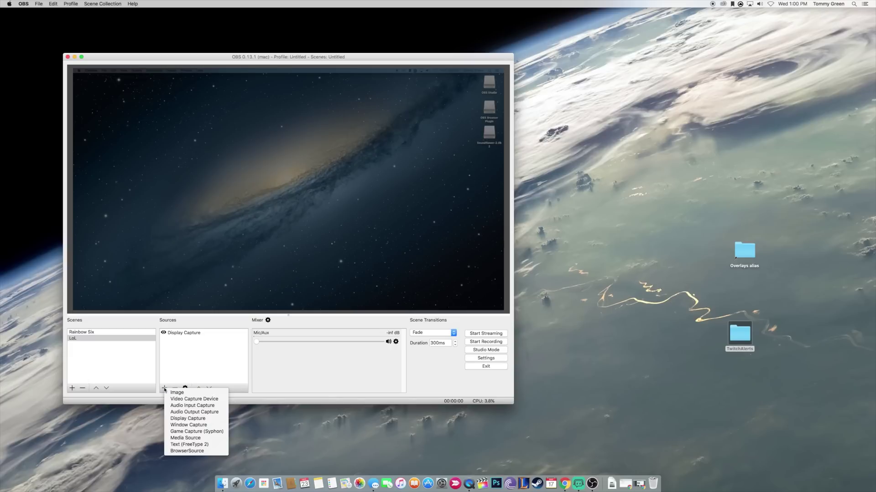
click(165, 386)
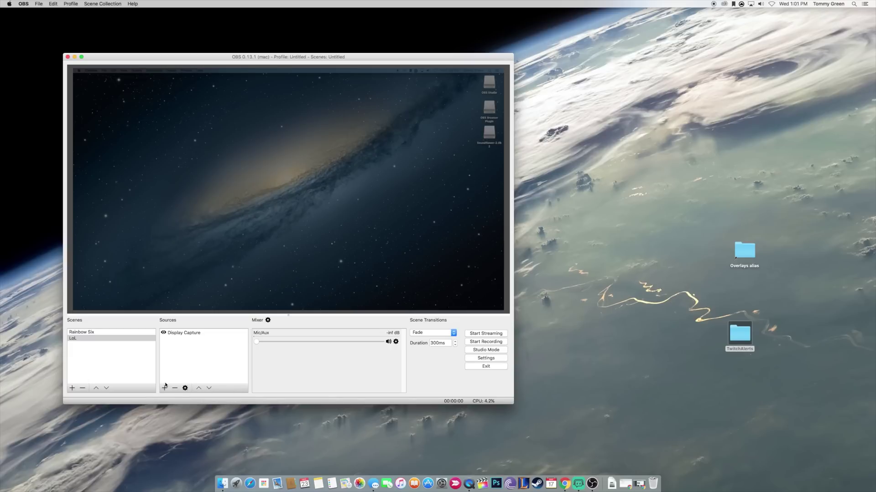
click(166, 389)
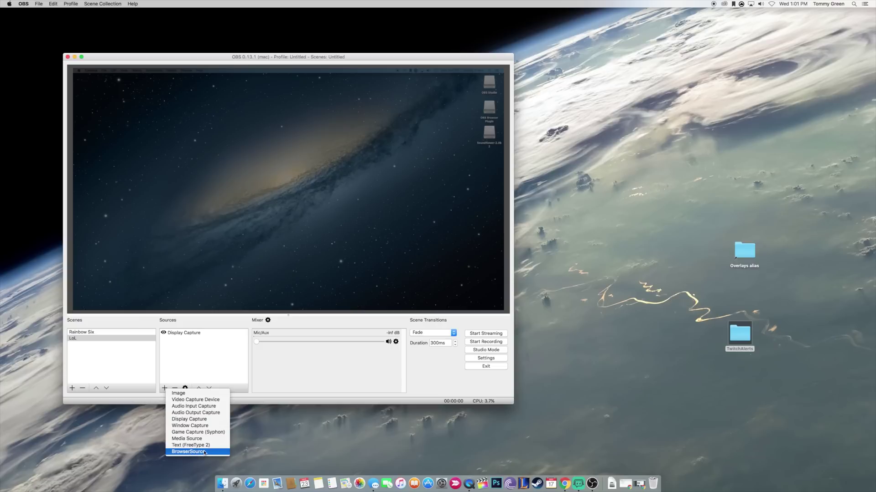
click(166, 387)
- Create a new Image source named Overlay in the LoL scene and start browsing for its image file
click(165, 387)
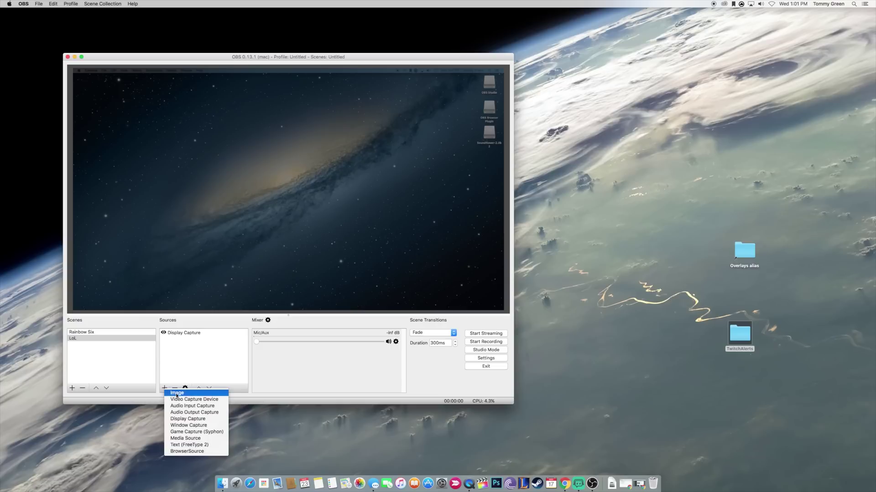
click(178, 393)
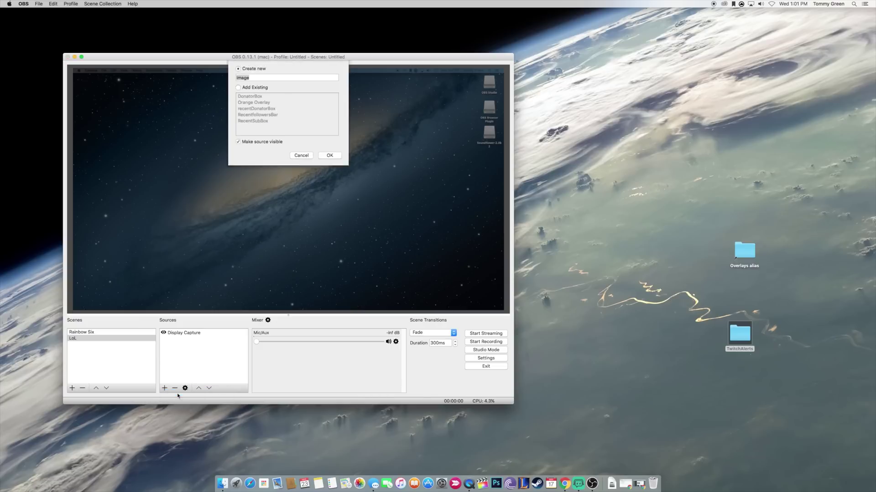
text(Overlay)
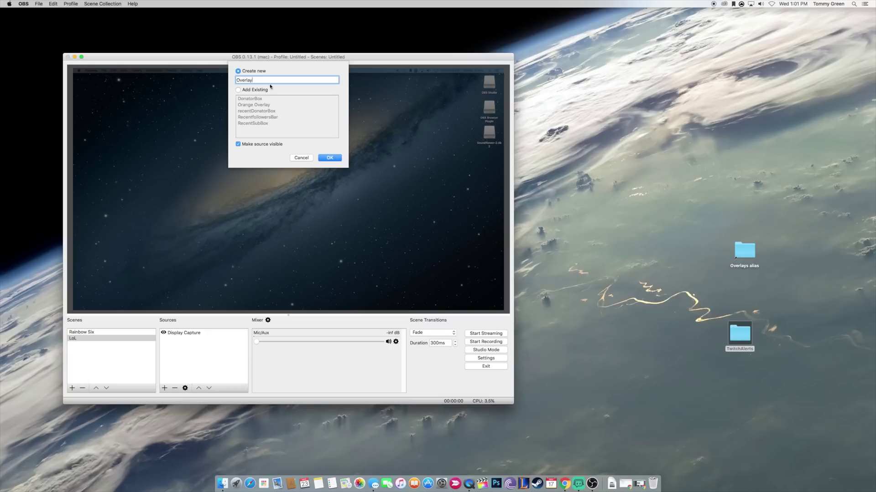
click(330, 158)
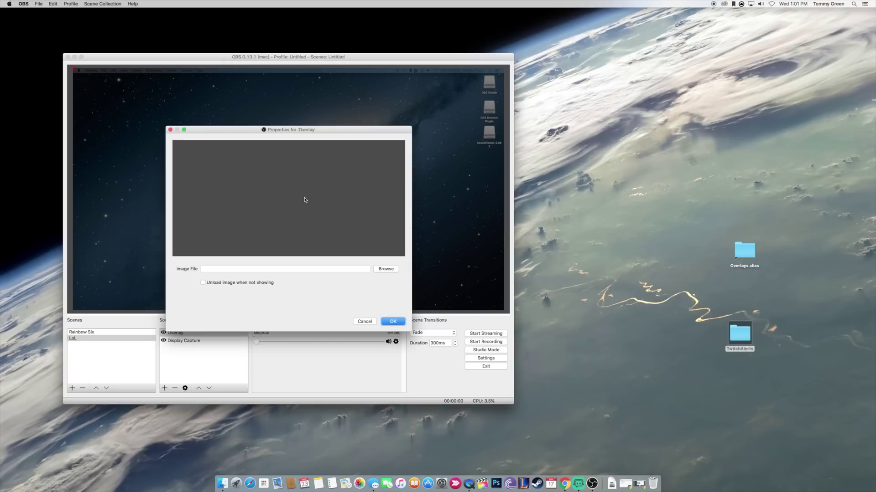
click(384, 270)
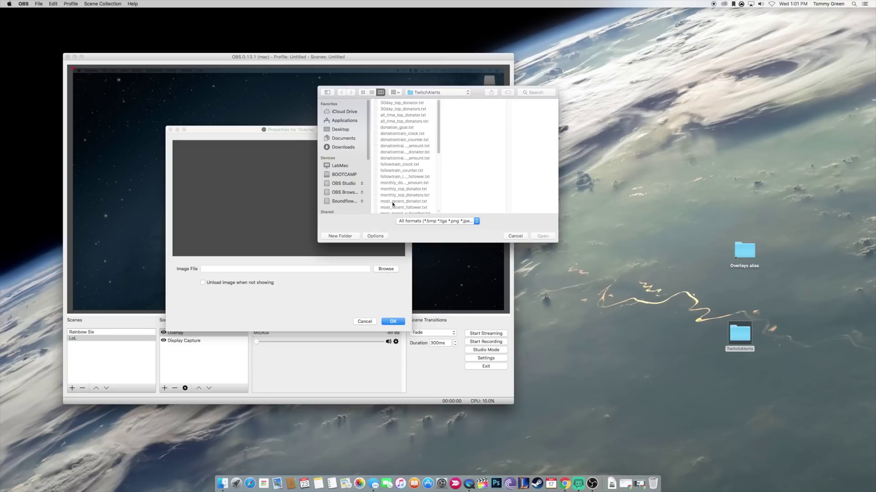
- Select OverlayOrange.png in the Overlays alias folder on the Desktop
click(340, 130)
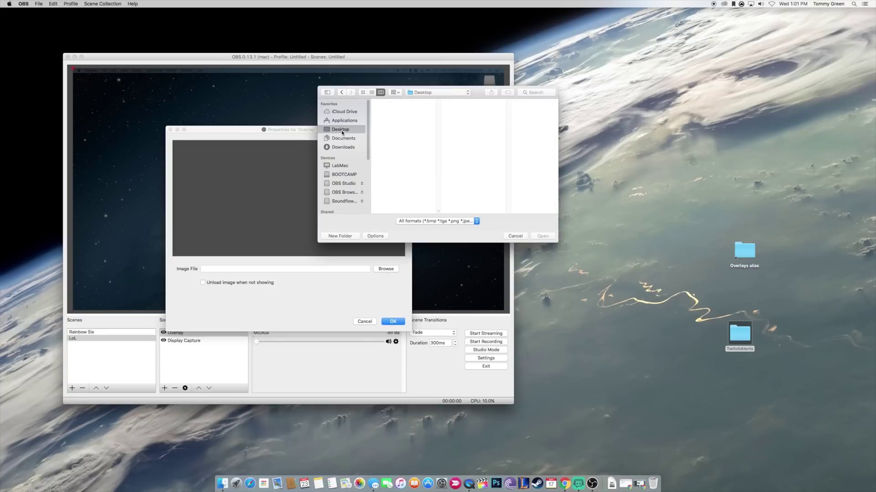
click(391, 102)
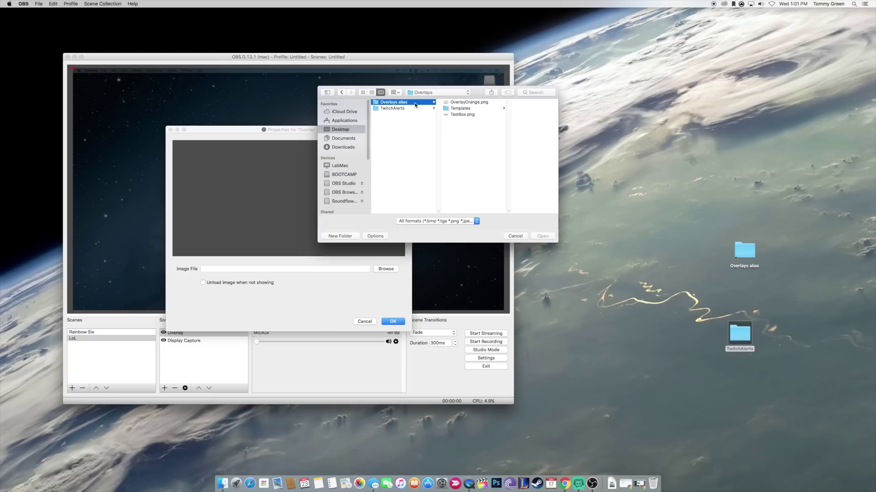
click(467, 103)
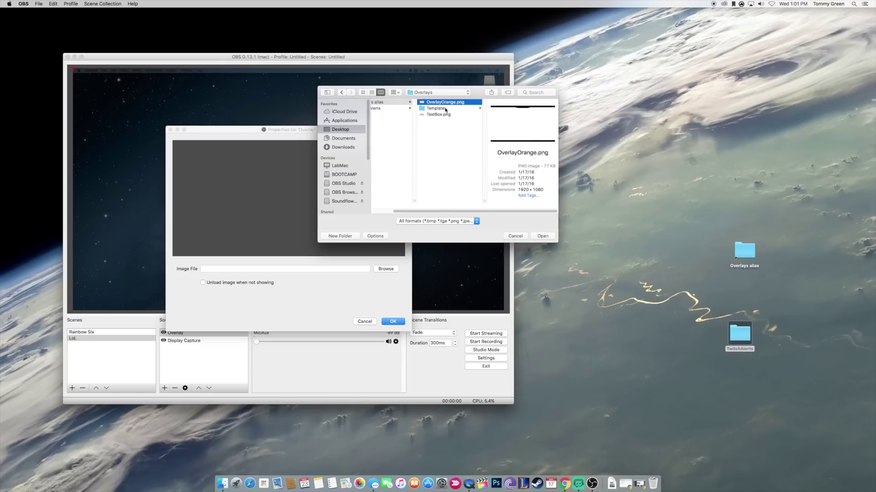
- Load overlay.png from the personal user account's Pictures folder on the BOOTCAMP volume as the Overlay image and accept the source properties
click(340, 175)
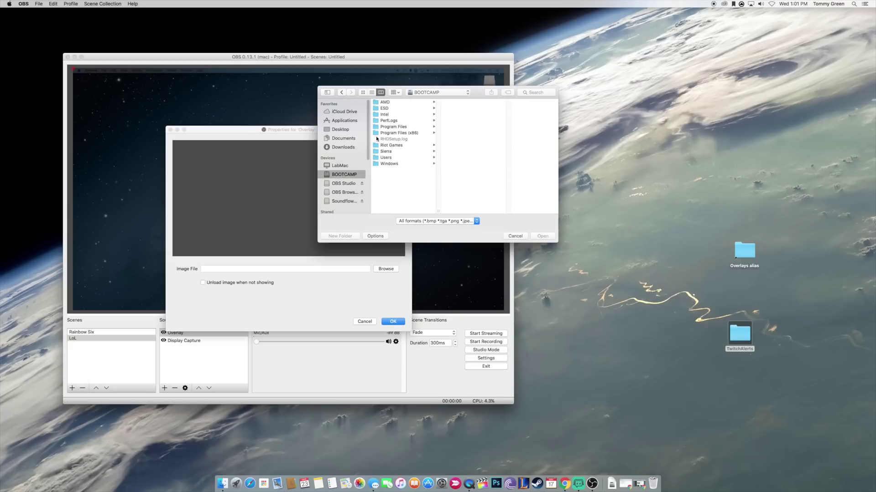
click(392, 163)
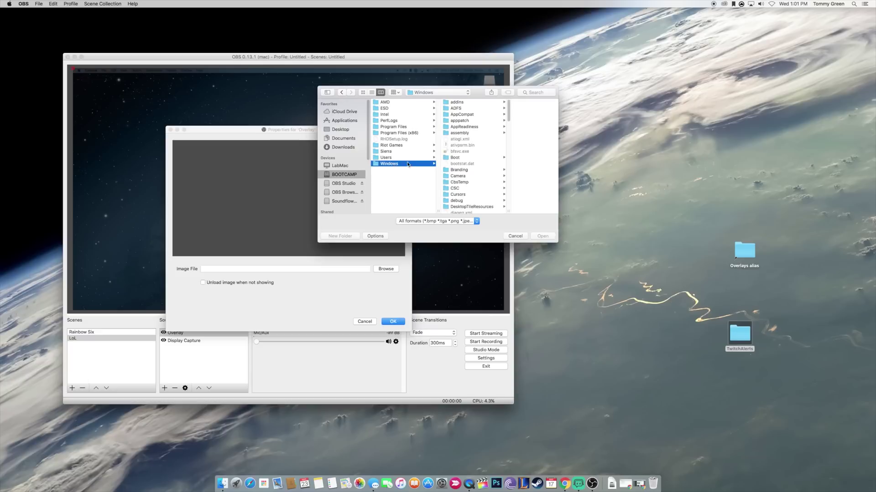
click(387, 157)
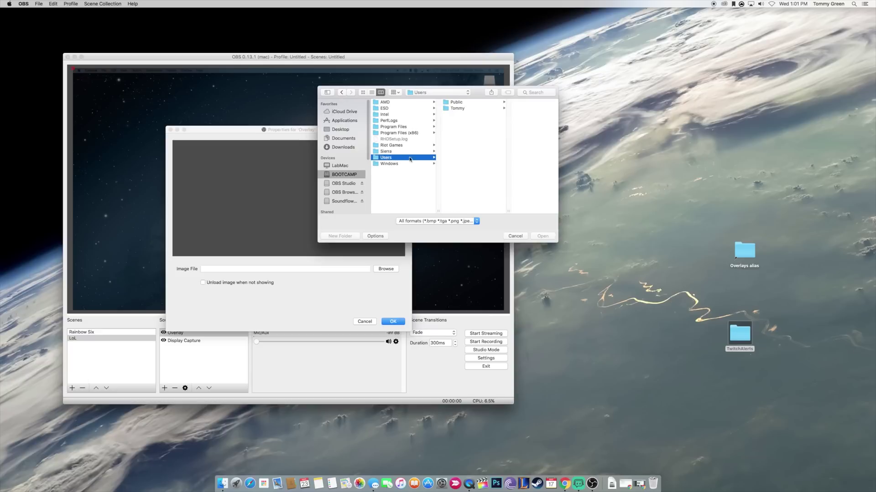
click(458, 110)
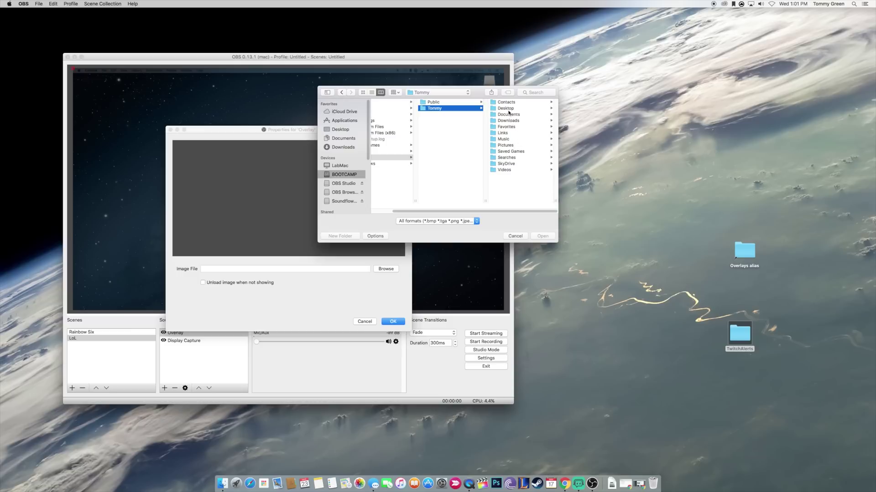
click(510, 145)
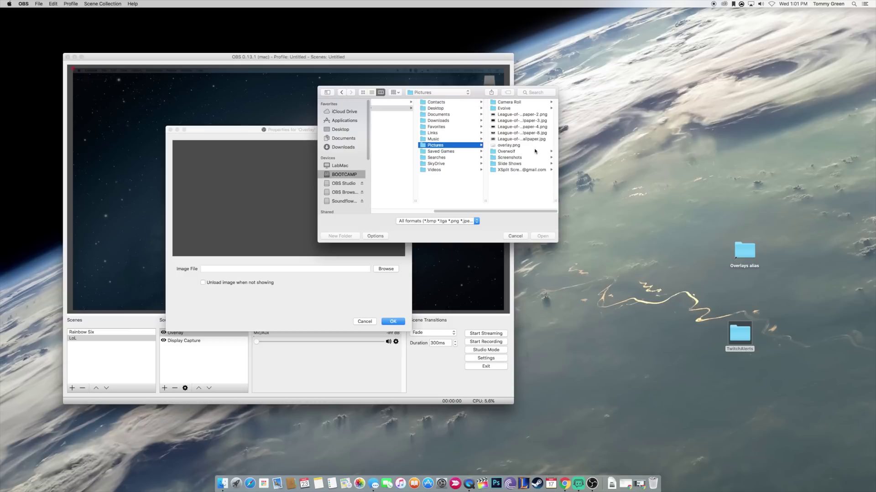
click(515, 146)
click(542, 235)
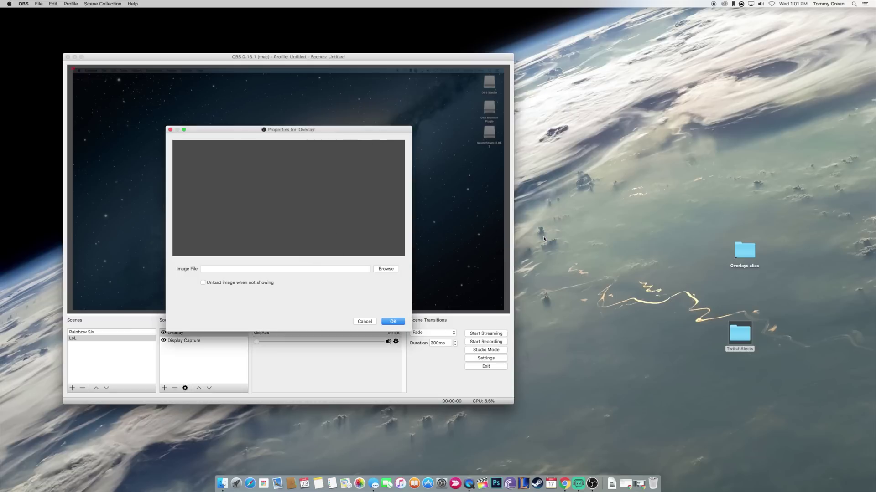
drag(354, 131, 689, 68)
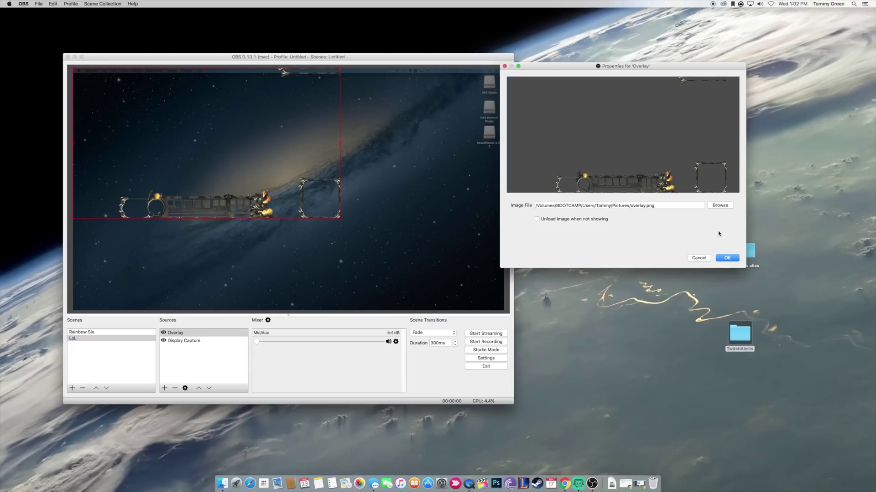
click(725, 258)
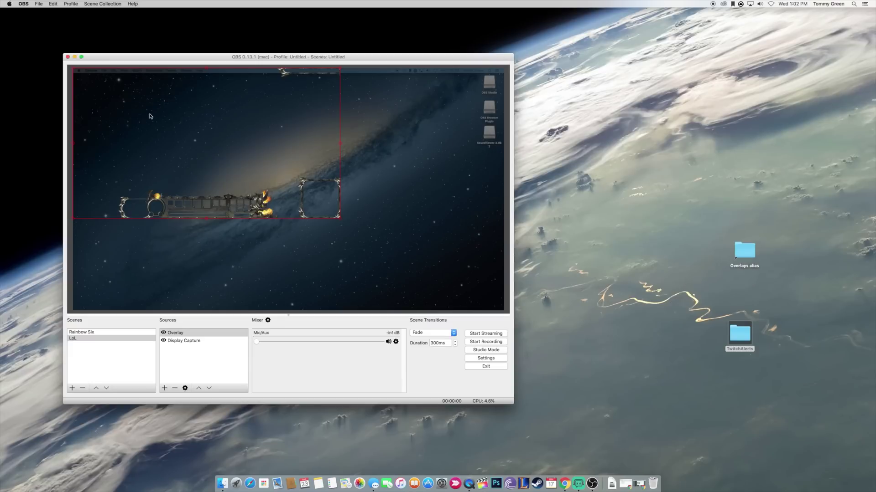
- Scale the Overlay image up from its lower-right corner to fill the whole canvas and leave the Overlay source selected
drag(177, 57, 171, 51)
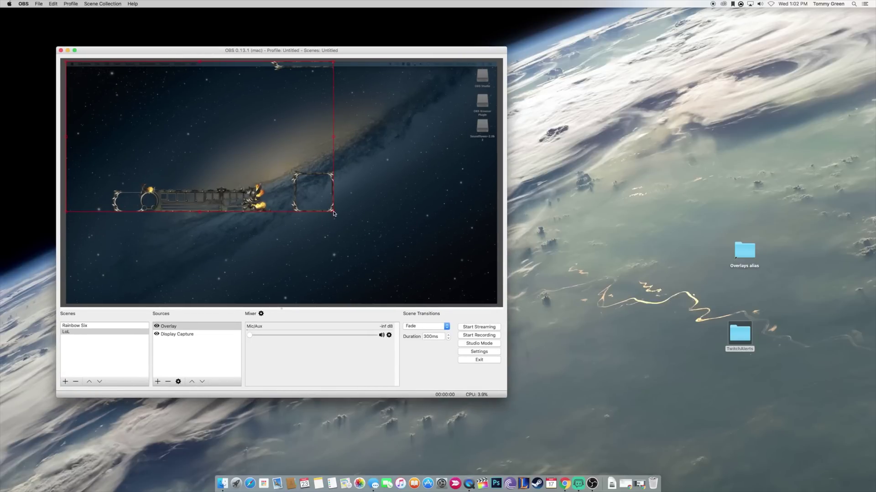
drag(333, 213, 499, 295)
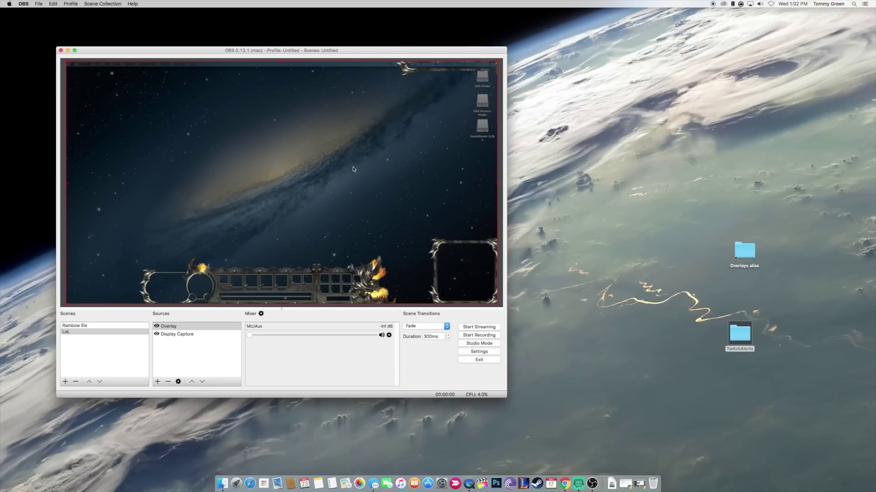
key(Down)
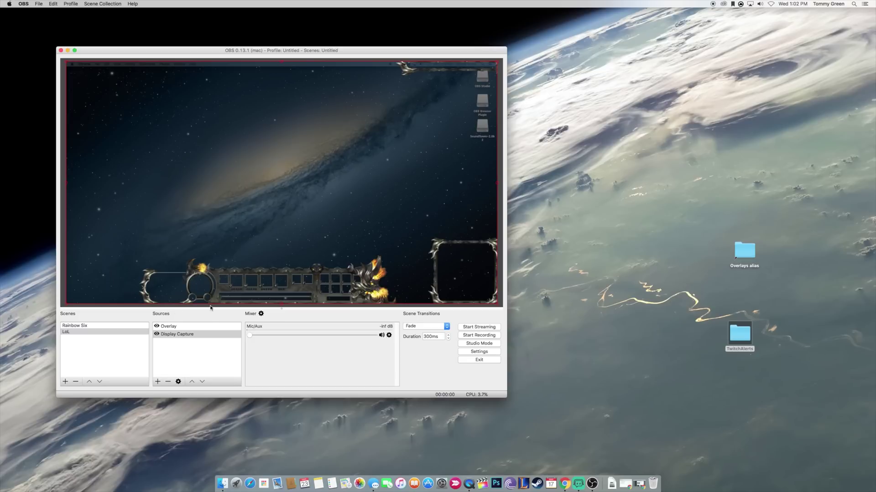
click(188, 328)
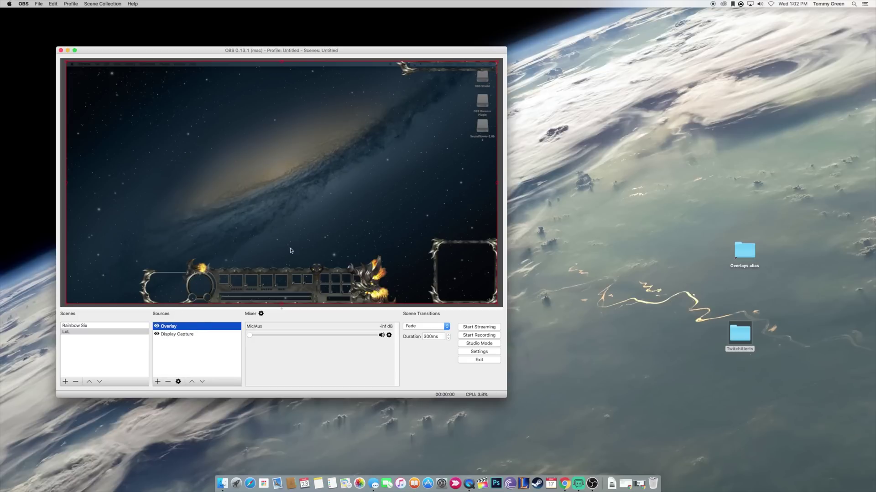
- Add a new BrowserSource named ChatBox to the LoL scene
click(157, 383)
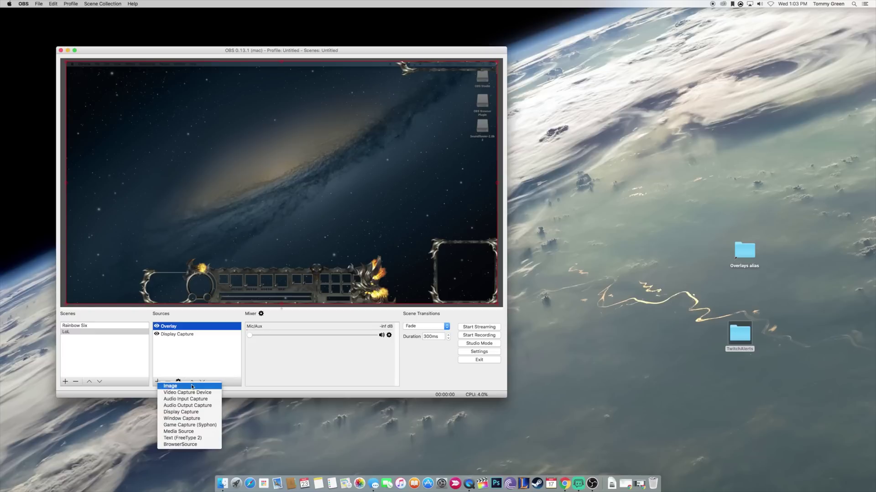
click(158, 382)
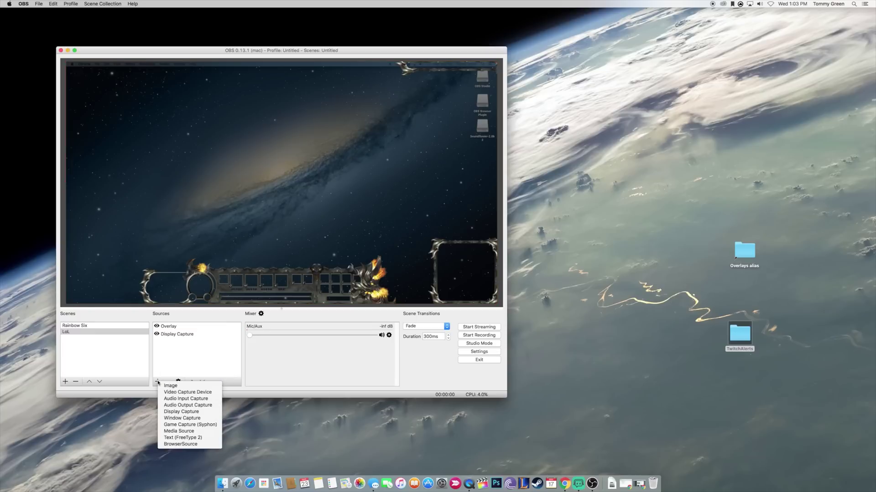
click(181, 445)
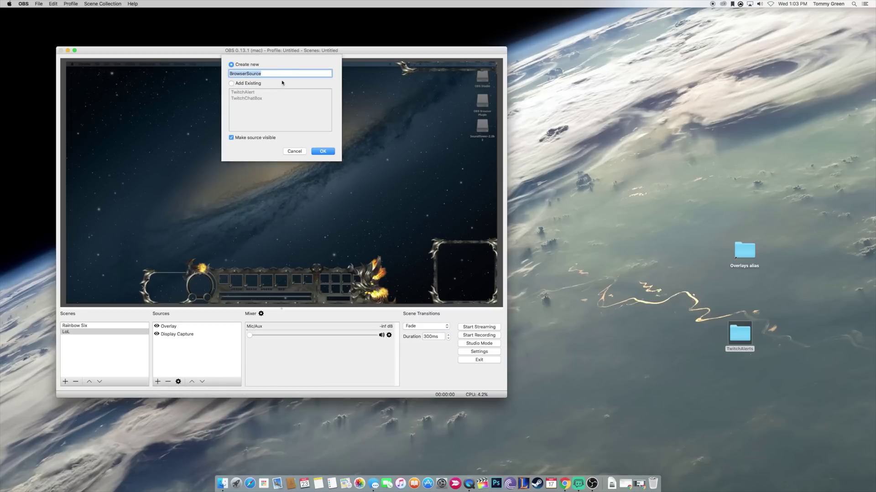
text(ChatBox)
click(323, 154)
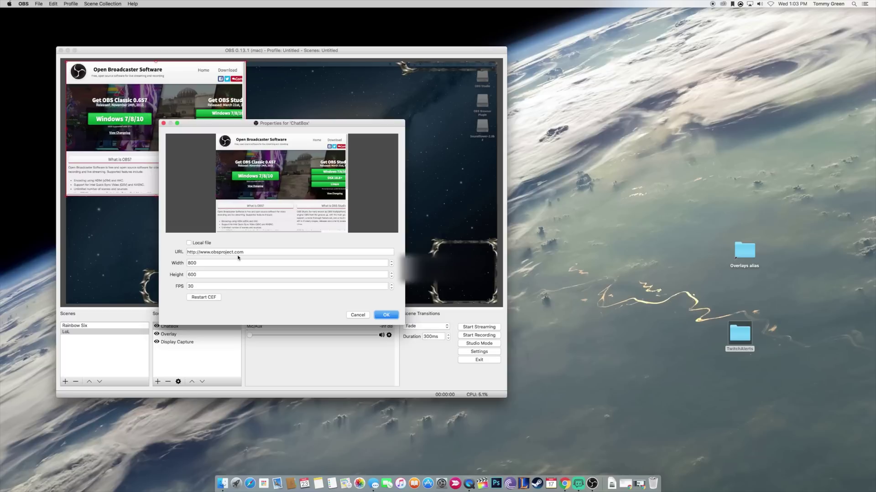
- Switch to Chrome, open the Chat Box page of the TwitchAlerts dashboard, then launch its widget preview window and close it
click(639, 483)
drag(291, 87, 495, 133)
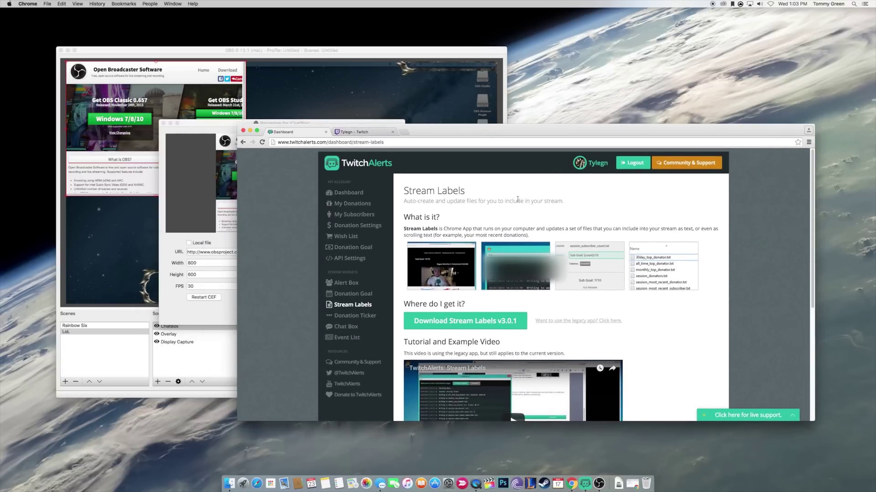
click(346, 328)
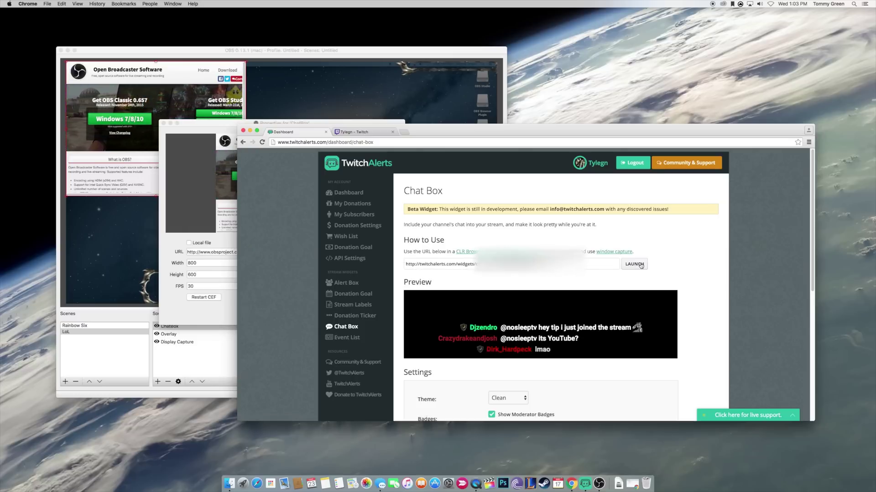
click(641, 266)
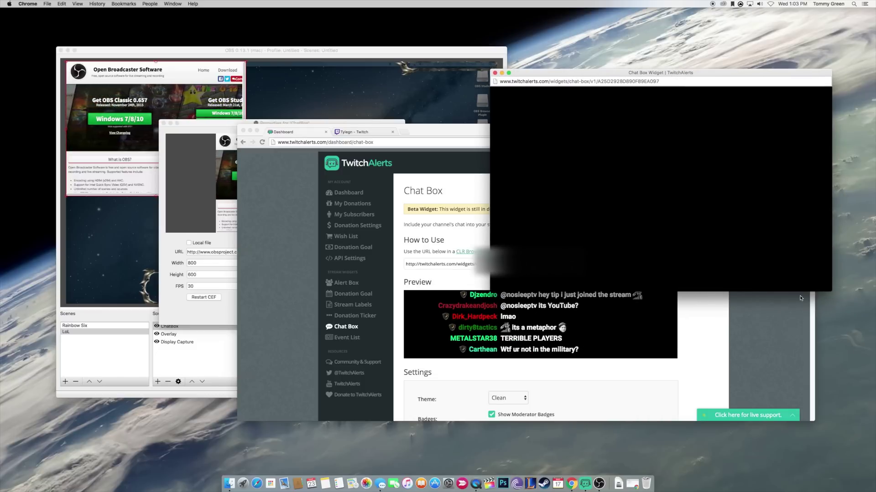
click(495, 73)
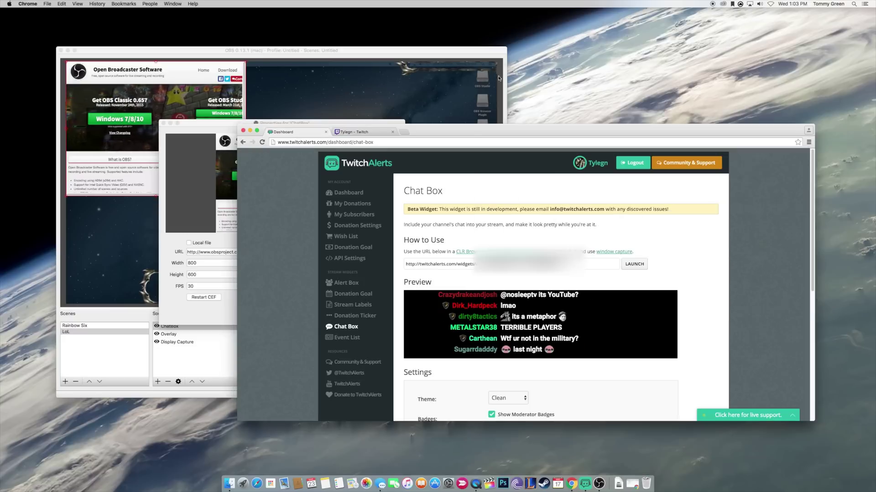
- Copy the private Chat Box widget URL from TwitchAlerts into the ChatBox source's URL in OBS and accept the properties
double_click(427, 266)
triple_click(427, 265)
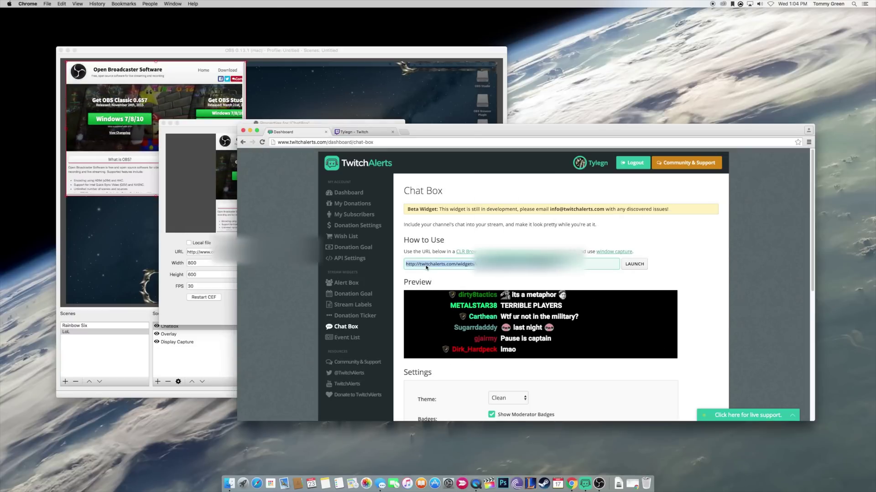
click(203, 134)
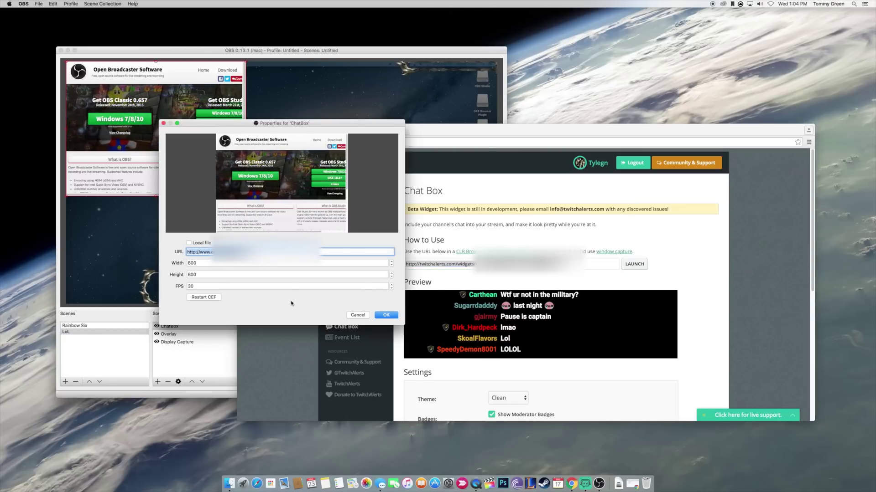
key(super+v)
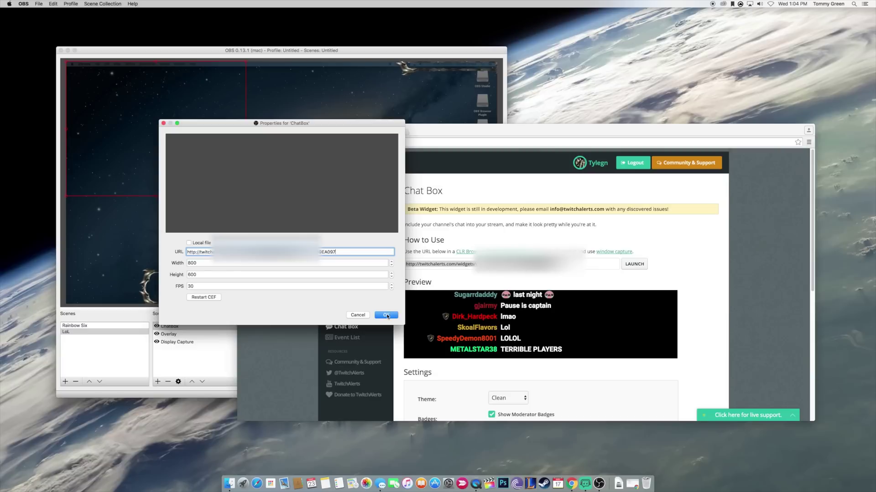
click(385, 315)
- Minimize the browser, then scale the ChatBox source down slightly and place it at the canvas's right edge just above the overlay's lower-right frame
drag(424, 135, 485, 145)
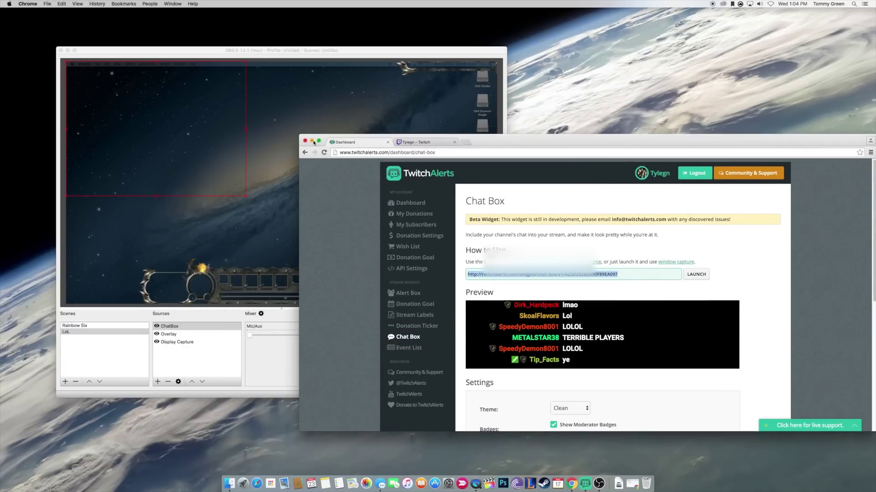
key(super+m)
drag(201, 79, 415, 131)
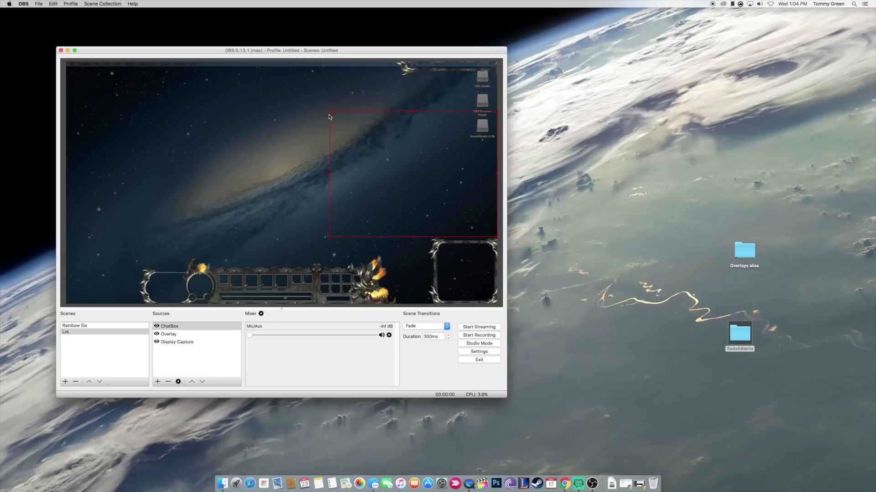
- Bring back Chrome, show the Twitch channel page, and arrange the OBS and browser windows so the preview and channel chat are both visible
click(639, 482)
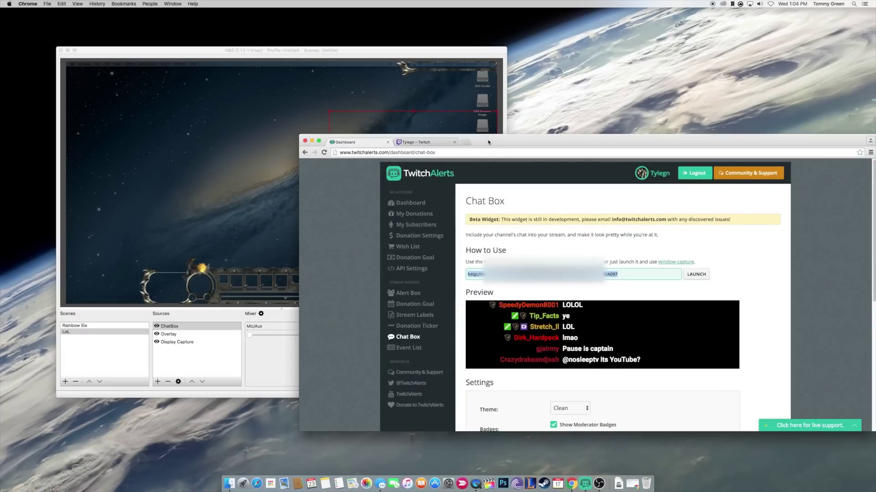
drag(488, 142, 536, 172)
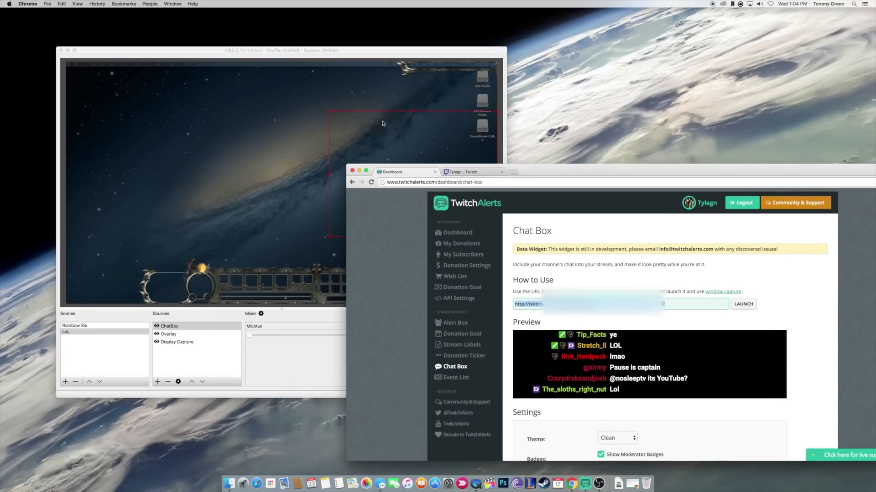
click(465, 173)
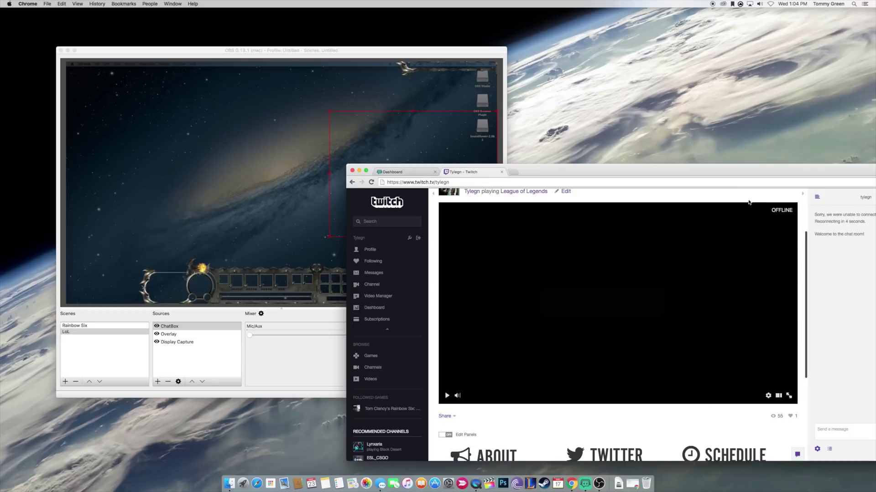
drag(737, 170, 372, 181)
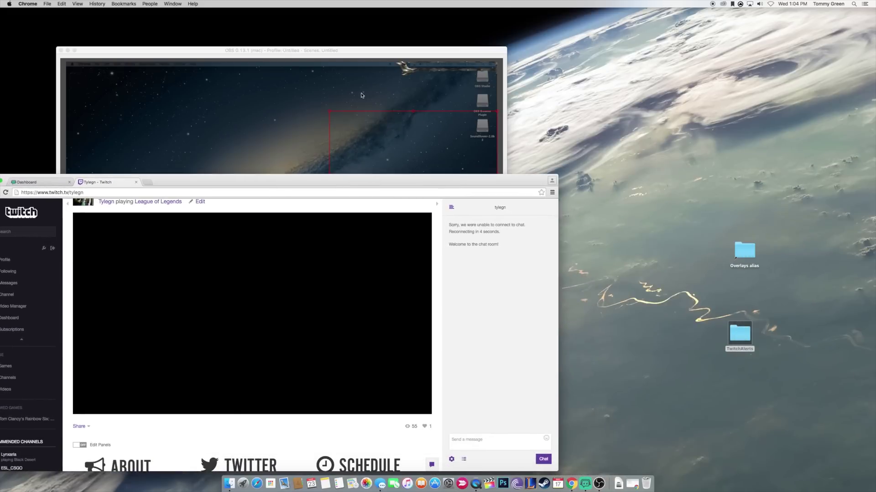
double_click(341, 54)
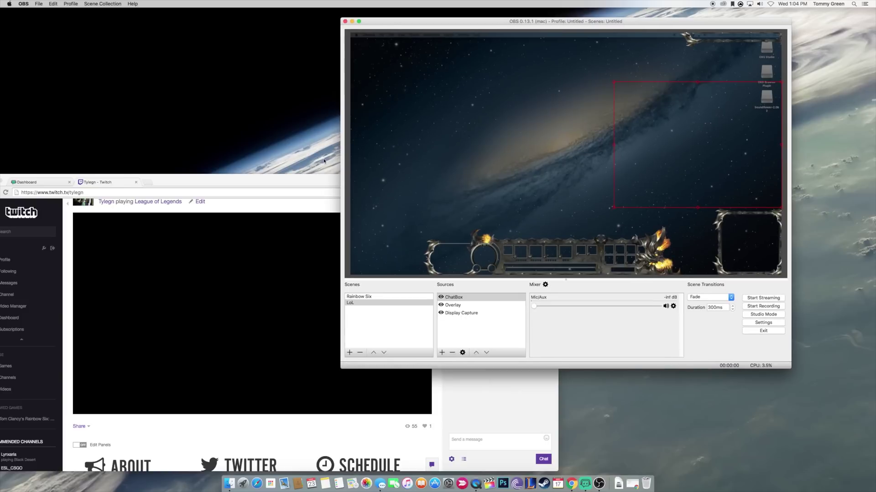
drag(297, 182, 241, 167)
- Send the messages "Test" and "!Follow" in the Twitch channel chat to test the ChatBox source
click(420, 425)
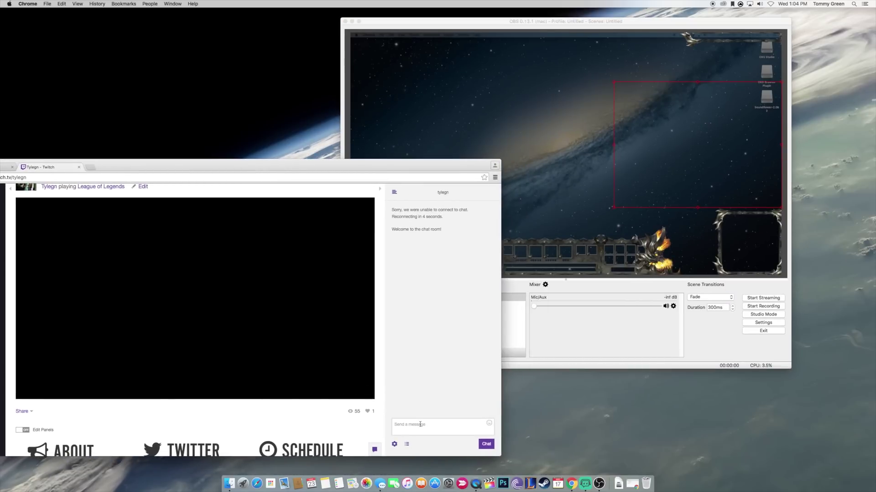
text(Test)
key(Return)
text(()
key(Return)
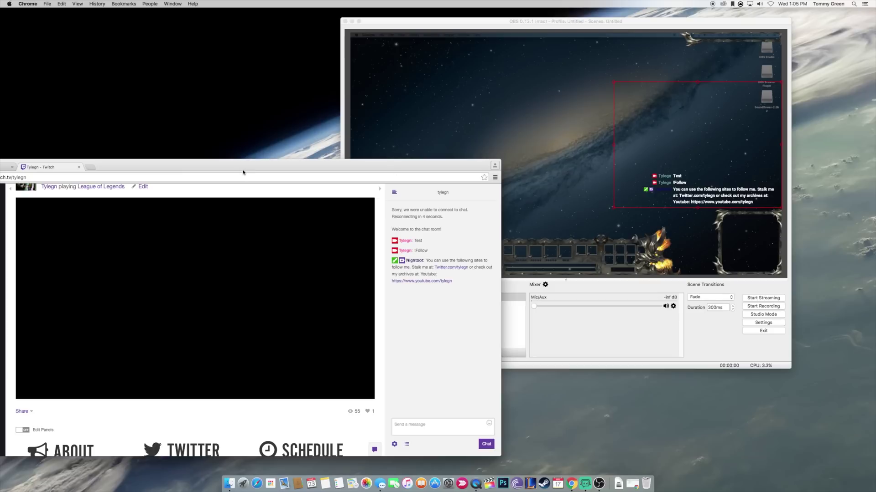
- Move the Chrome window fully onto the screen and return to OBS
drag(210, 168, 313, 169)
click(484, 24)
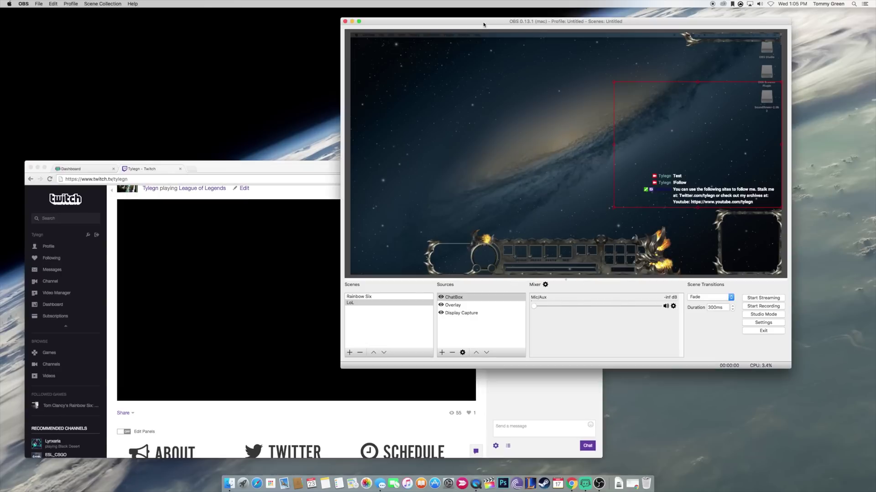
click(518, 183)
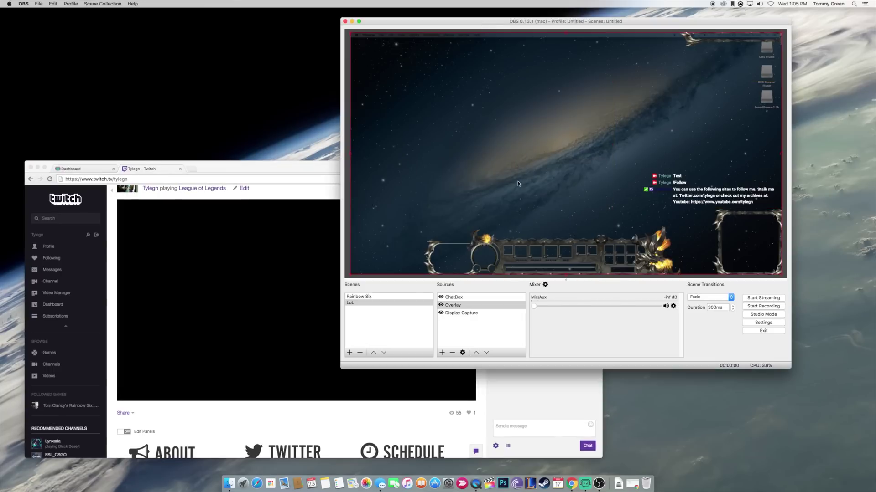
click(224, 171)
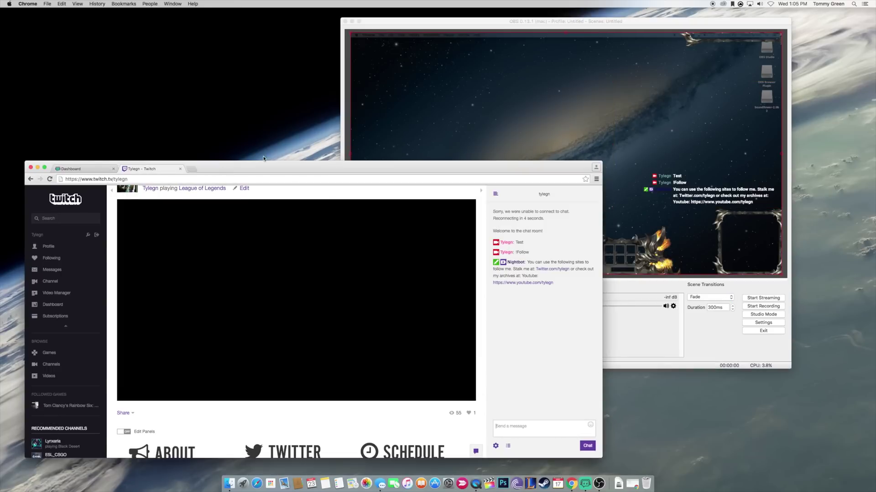
click(451, 24)
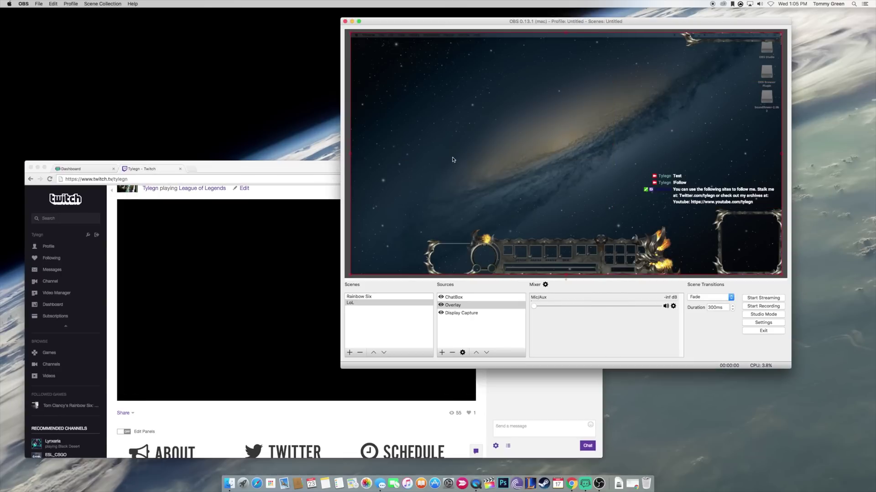
- Add a new BrowserSource named AlertBox above ChatBox in the LoL scene
click(449, 297)
click(441, 354)
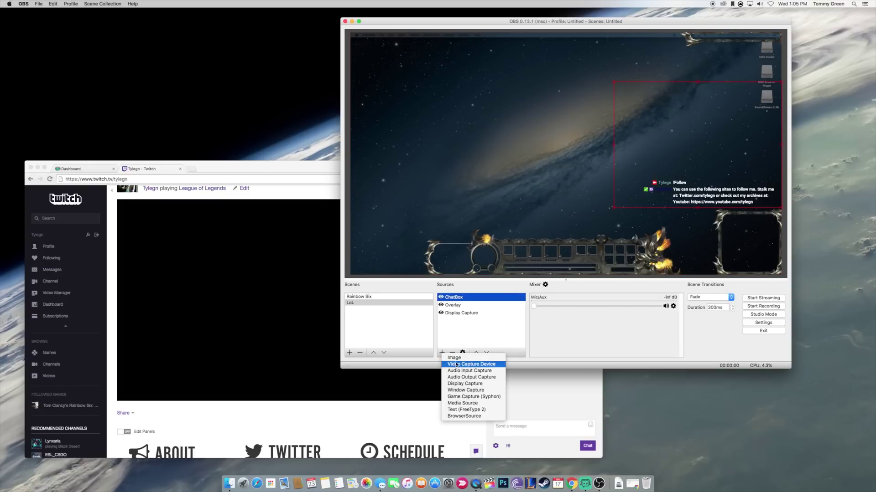
click(463, 415)
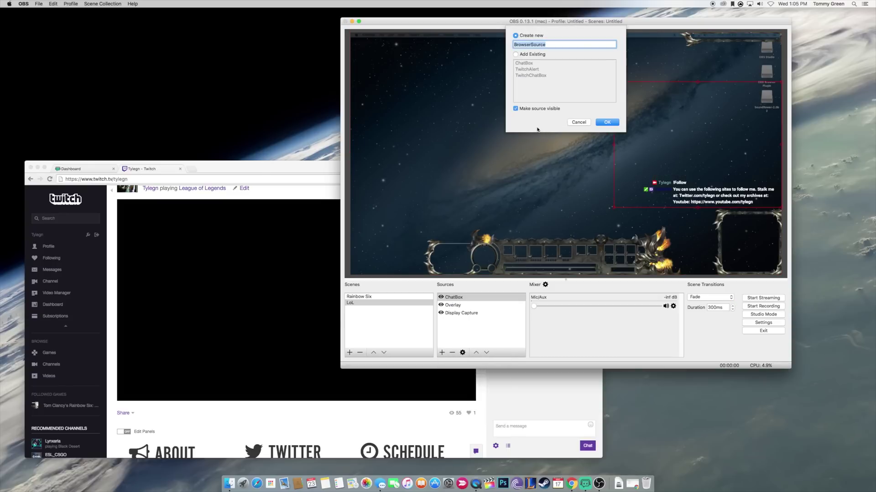
text(AlertBox)
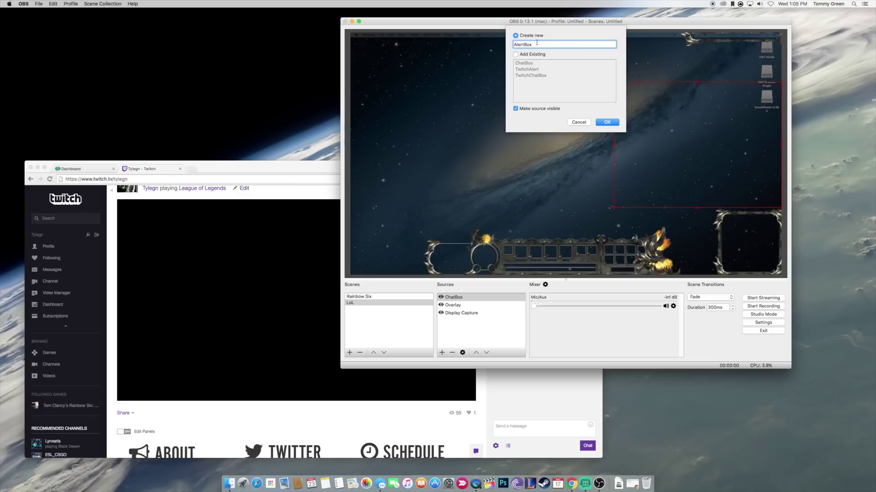
click(608, 123)
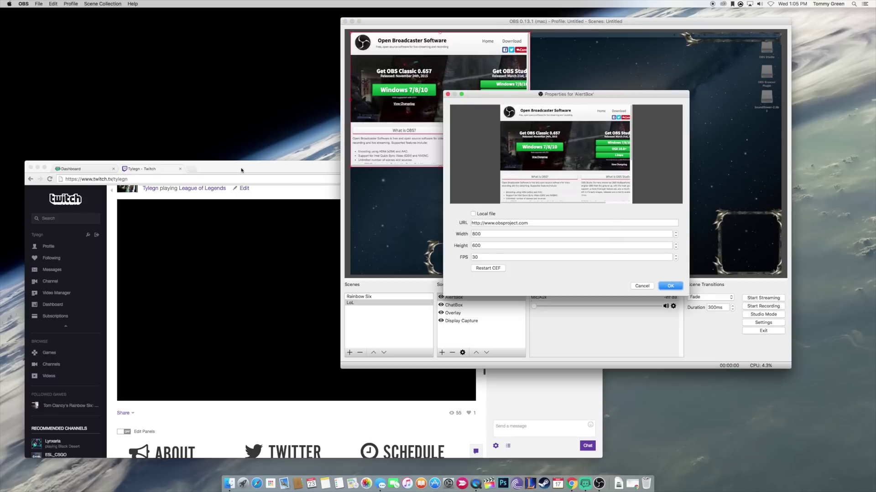
- Copy the private Alert Box widget URL from the TwitchAlerts dashboard into the AlertBox source's URL and accept the properties
click(80, 169)
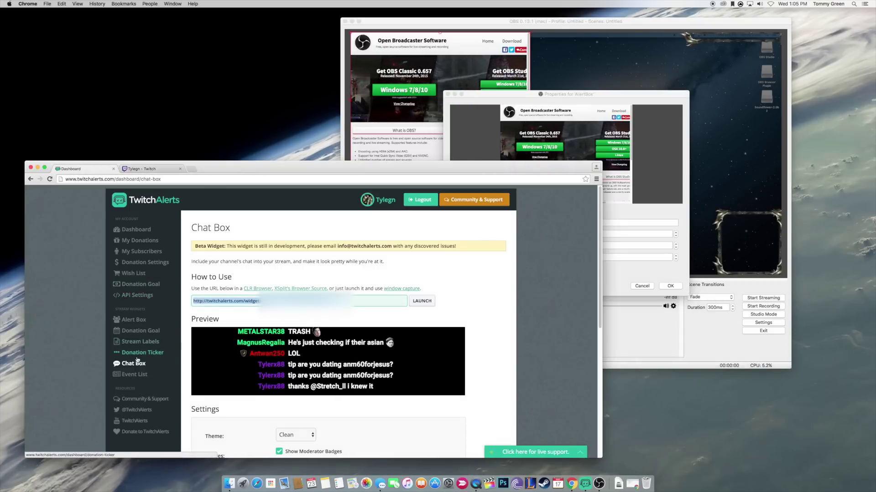
click(134, 319)
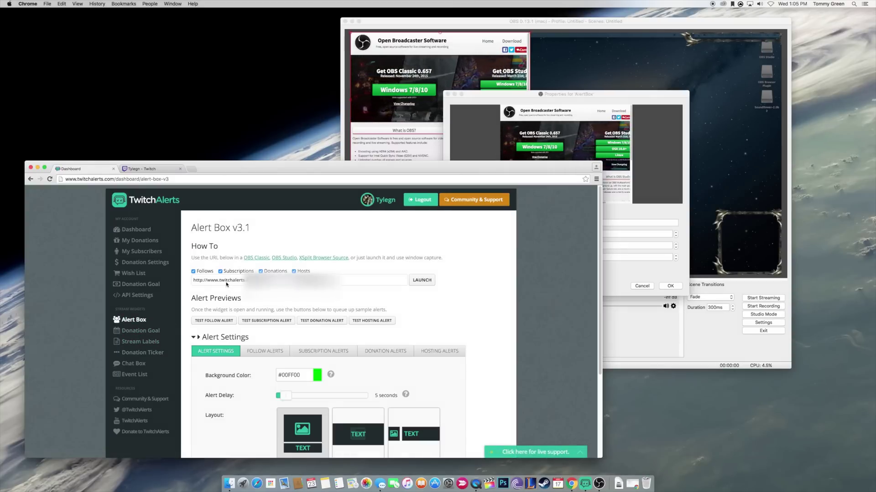
click(227, 280)
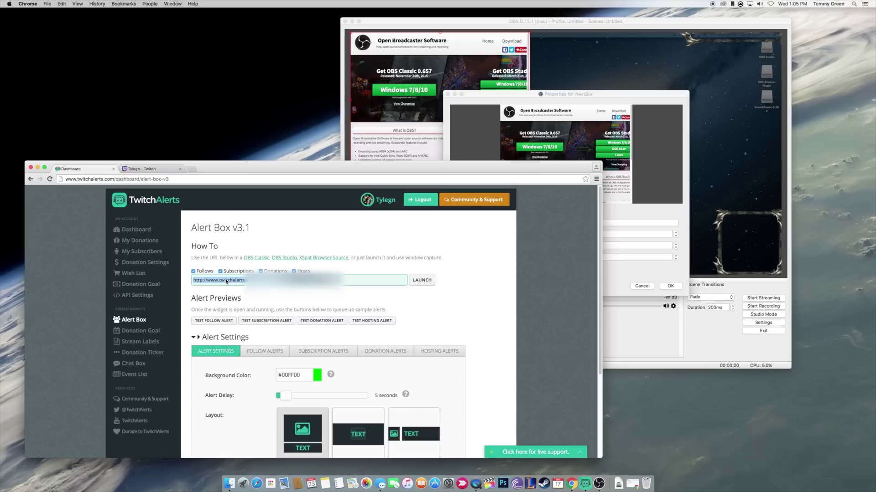
click(565, 94)
triple_click(536, 224)
key(super+v)
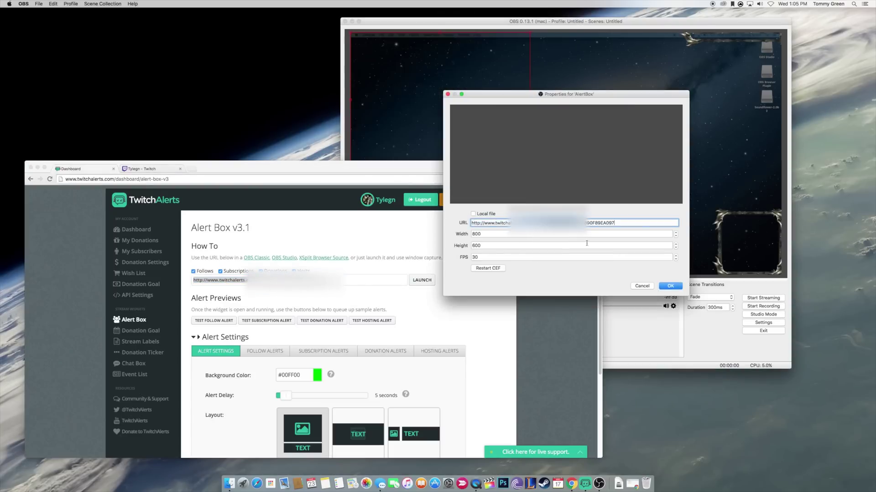
click(668, 286)
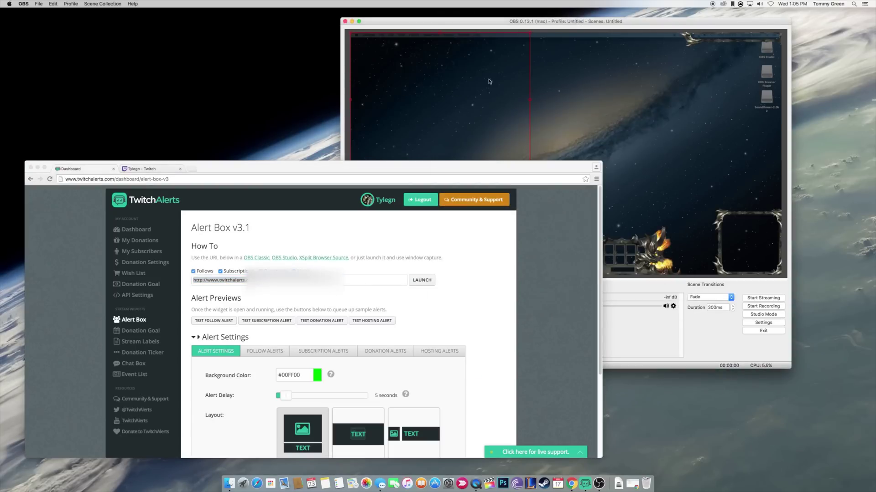
- Move the AlertBox source to the top centre of the canvas and shift the Chrome window clear of the OBS preview
click(488, 25)
drag(455, 107, 576, 108)
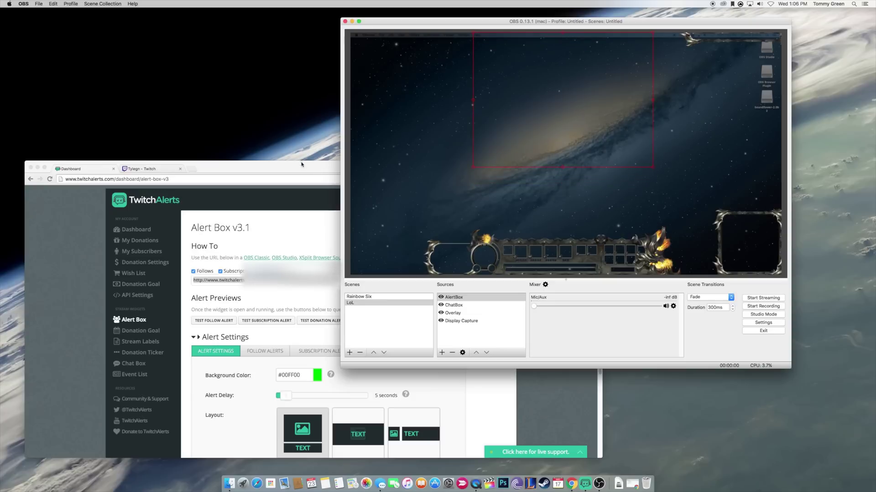
drag(327, 169, 154, 190)
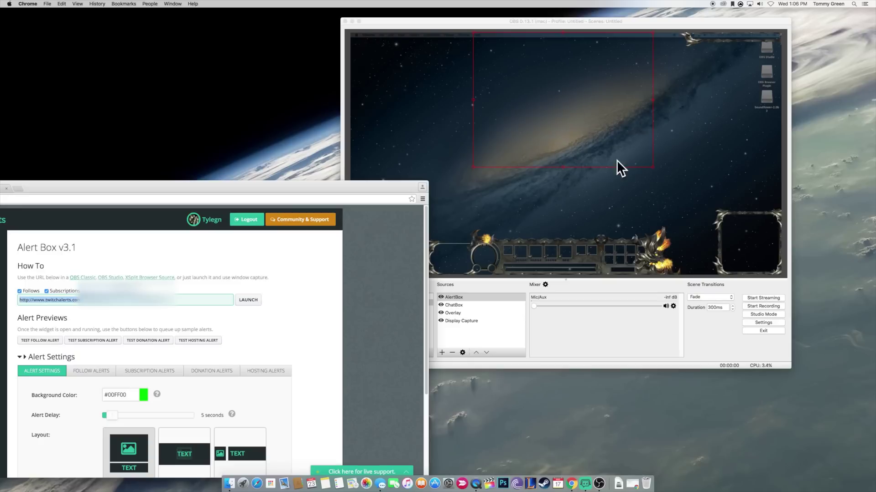
- Trigger the test follow, subscription, donation and hosting alerts on the Alert Box page and check them in the OBS preview
click(393, 22)
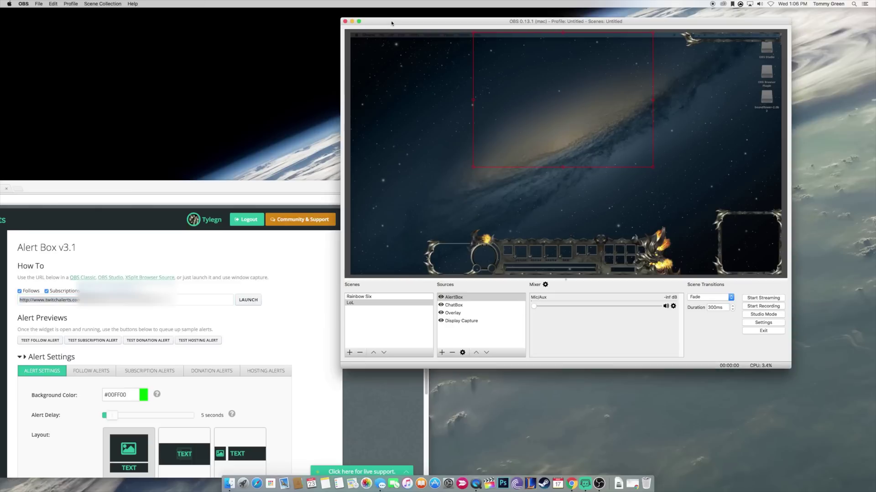
click(201, 191)
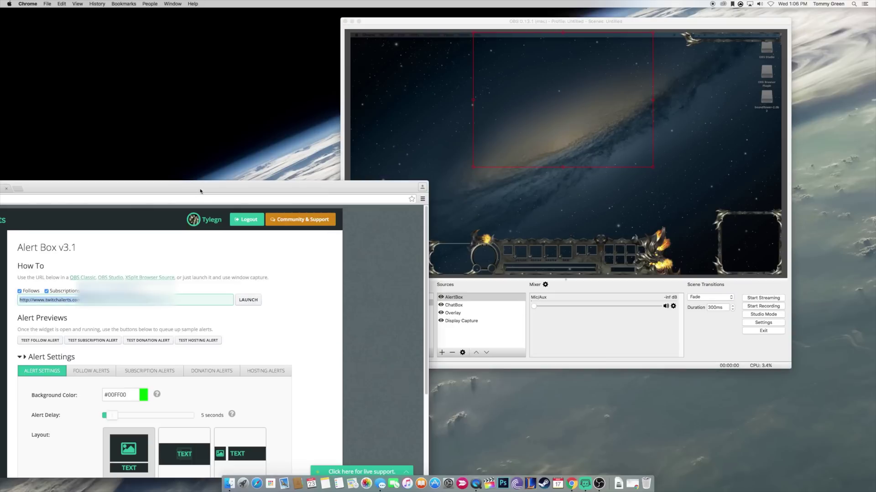
click(36, 342)
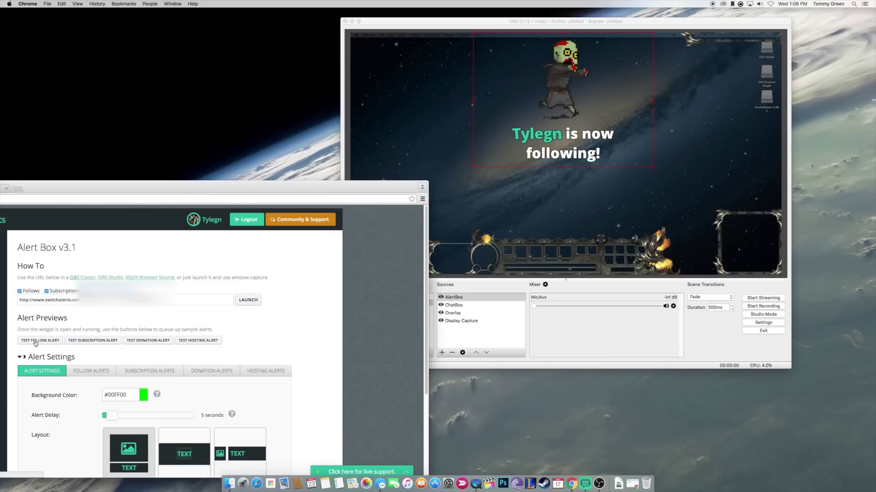
click(85, 342)
click(149, 341)
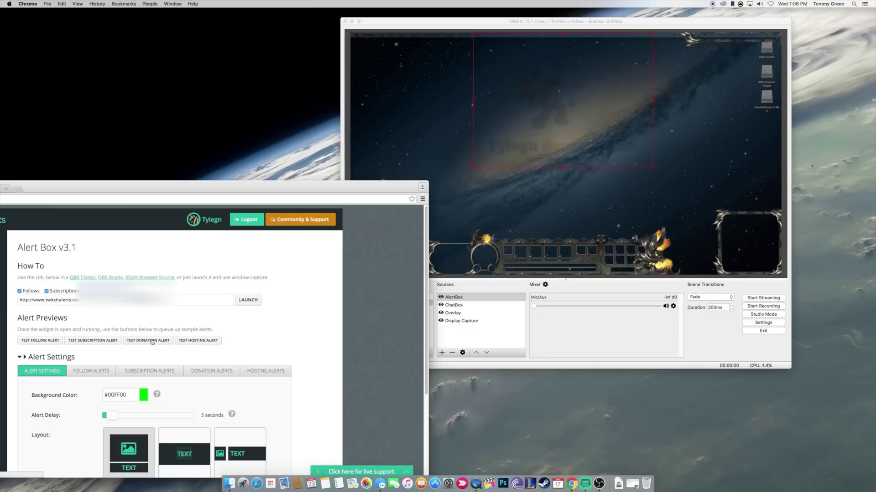
click(208, 338)
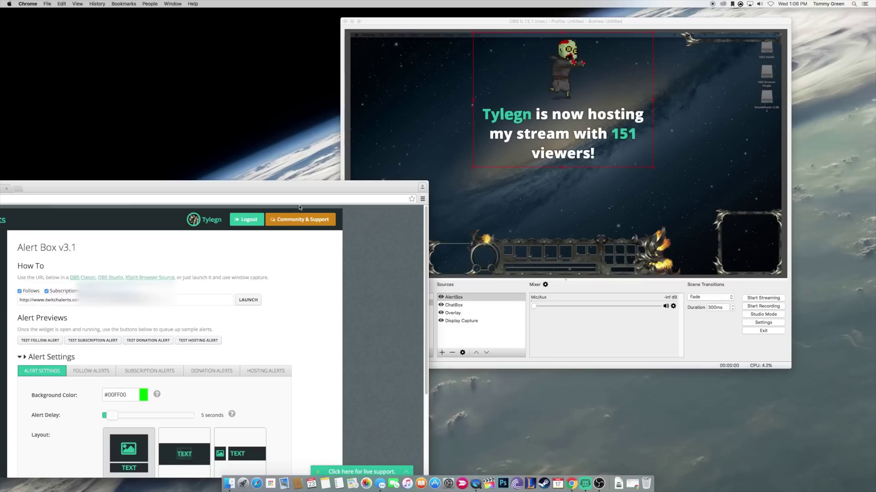
drag(262, 187, 431, 157)
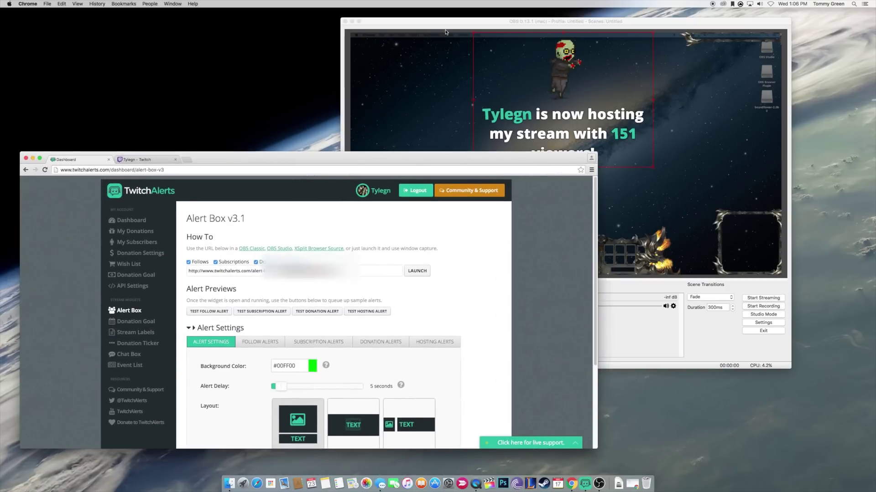
click(442, 27)
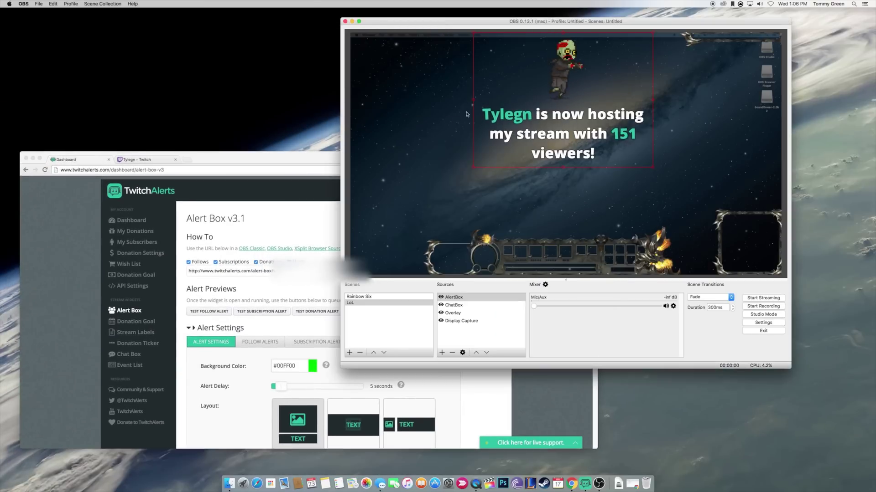
- Open the Donation Goal widget page in TwitchAlerts and look at the source types OBS offers for it
drag(289, 159, 198, 175)
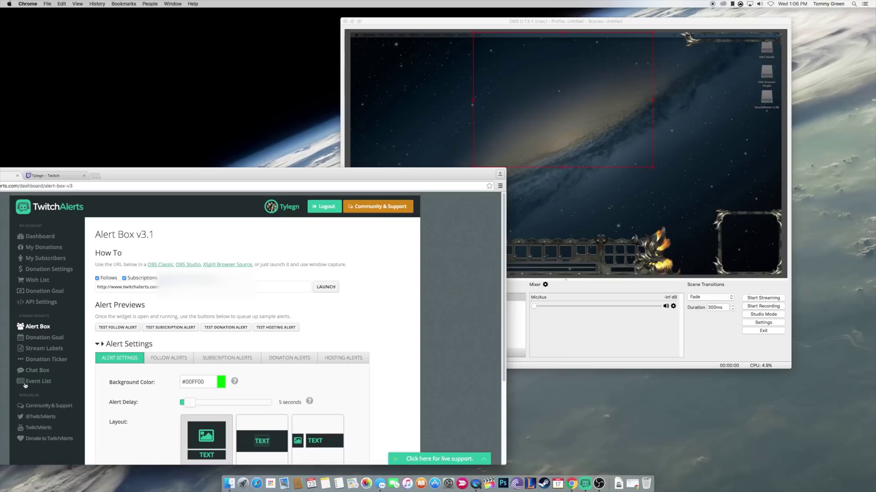
click(40, 339)
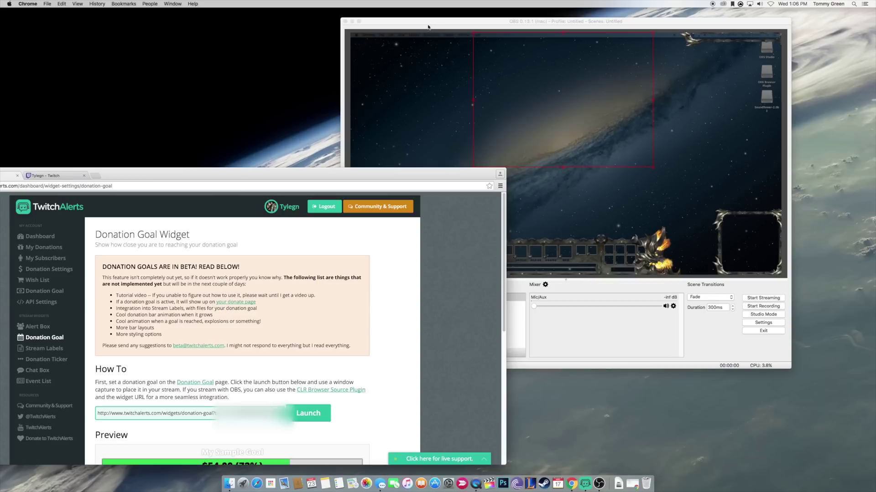
click(434, 114)
click(442, 353)
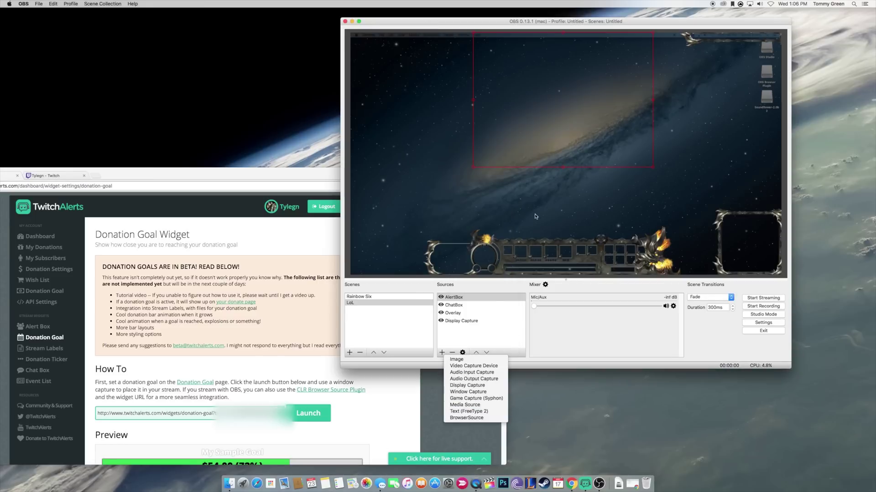
click(552, 337)
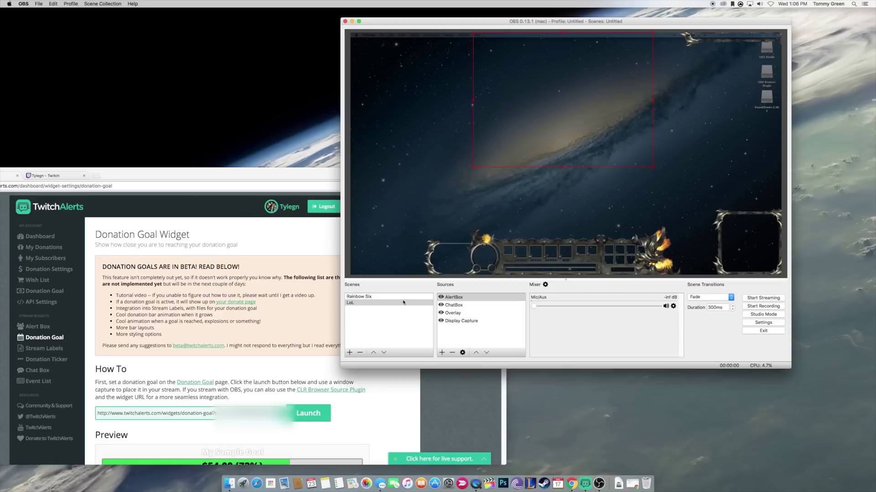
click(224, 178)
drag(390, 177, 382, 179)
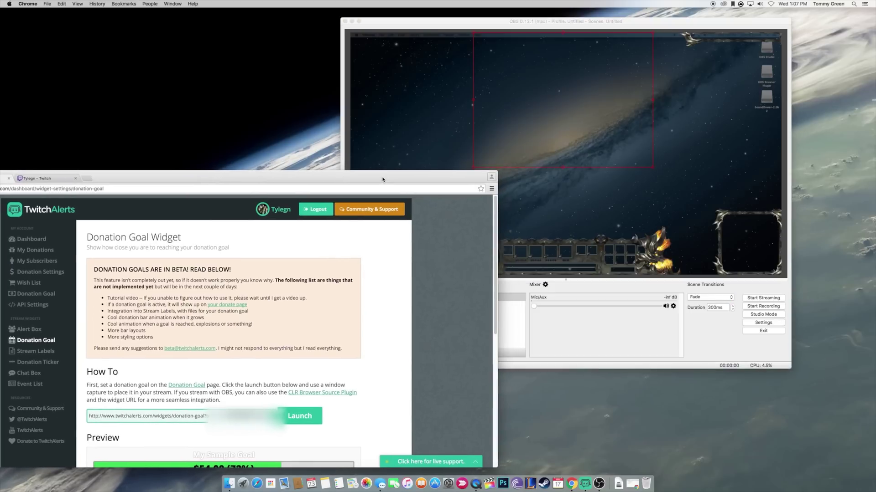
- Open the Stream Labels page in TwitchAlerts and look through its download, tutorial and file list sections
click(47, 351)
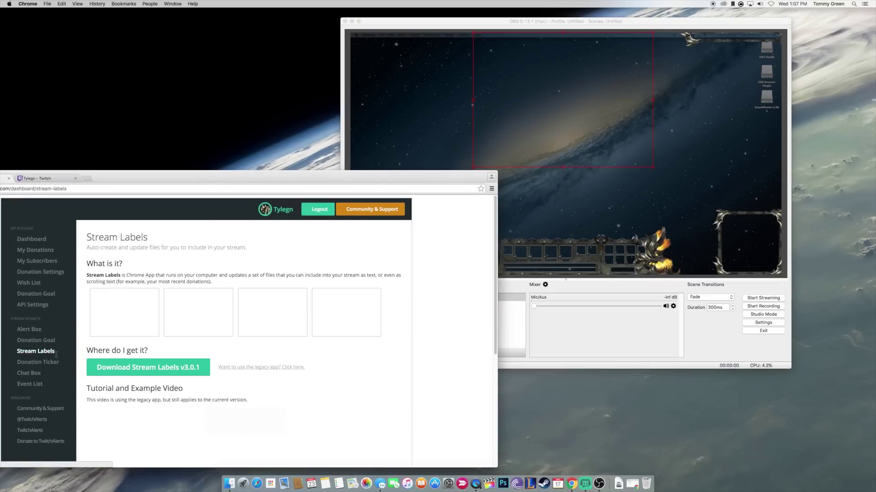
scroll(245, 336, down, 5)
scroll(237, 338, up, 5)
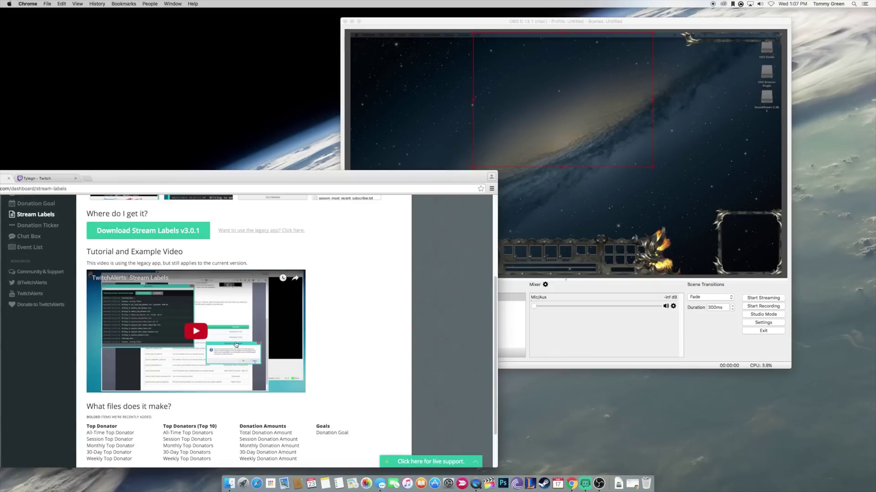
- Minimize the Chrome window, move the OBS window to the middle of the screen and deselect the AlertBox source
drag(86, 182, 254, 166)
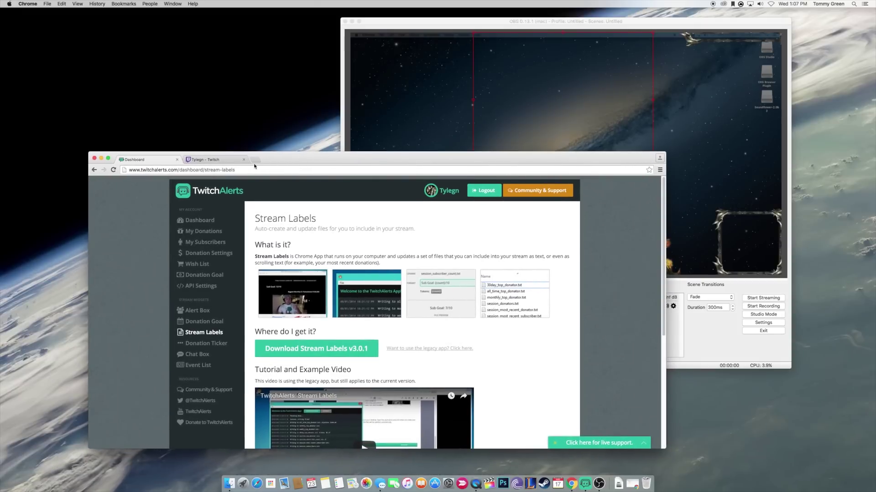
click(101, 159)
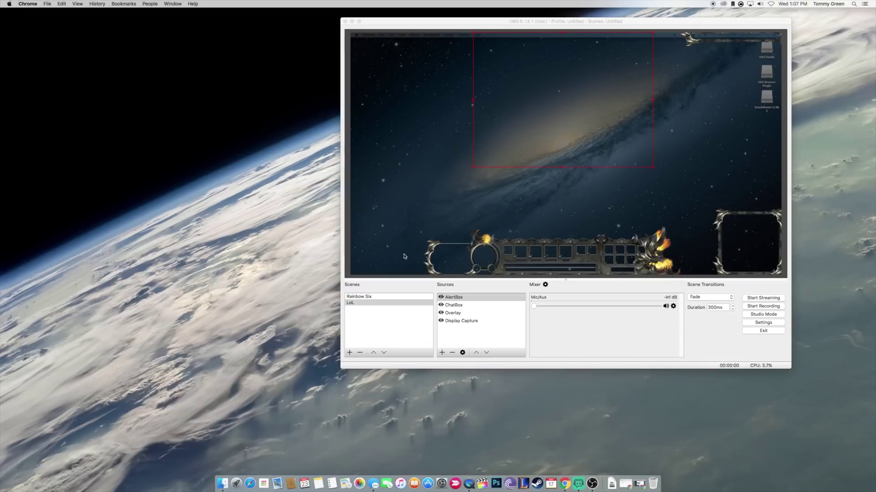
drag(439, 24, 340, 64)
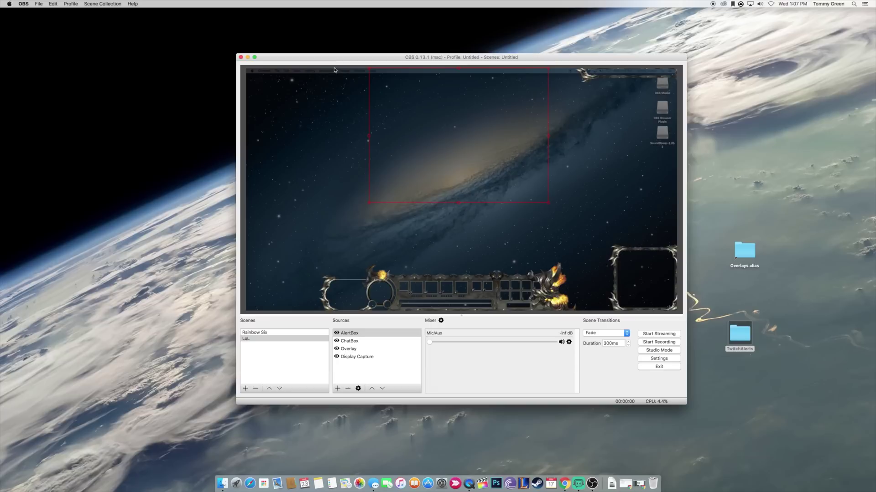
click(350, 369)
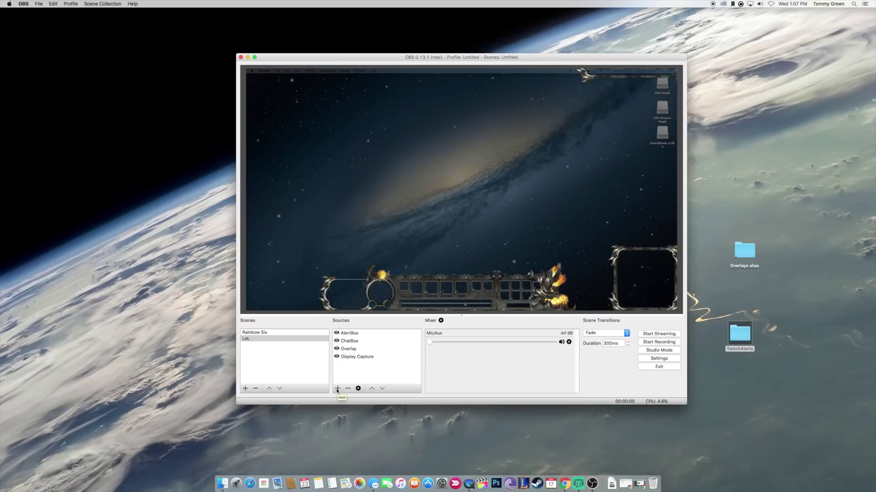
- Add a new Text (FreeType 2) source named TopDonatorText to the LoL scene
click(337, 389)
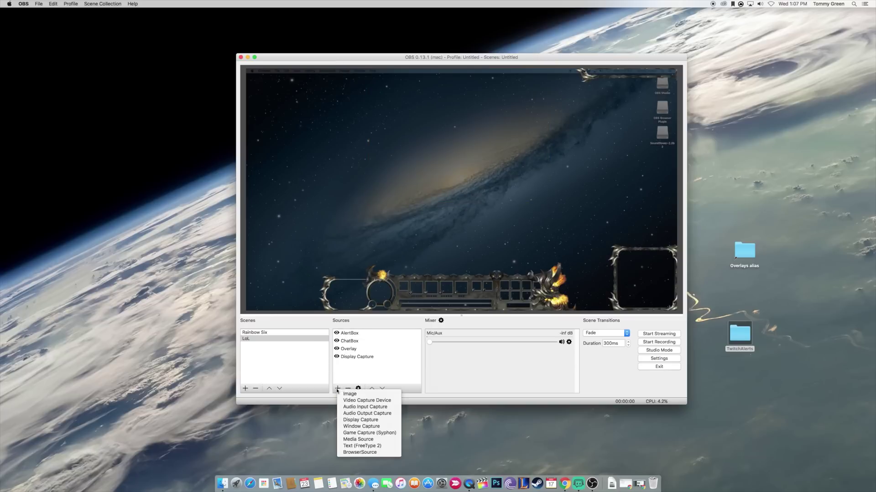
click(355, 447)
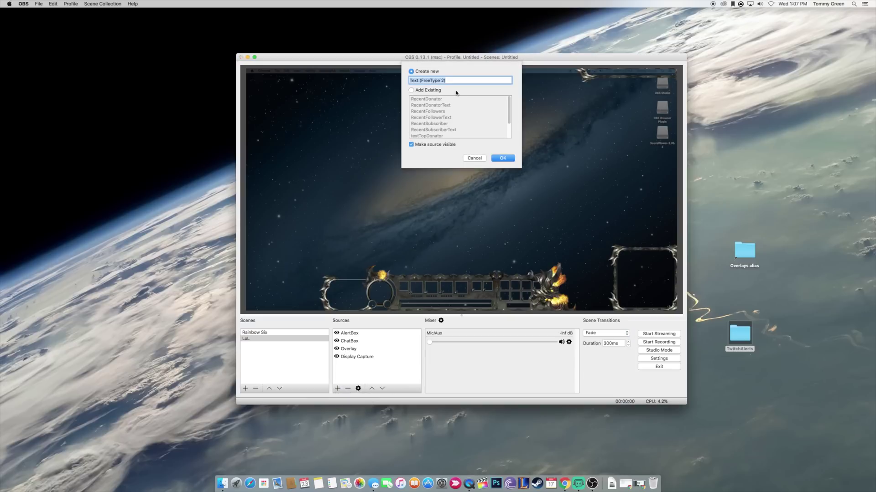
text(TopDonatorText)
key(Return)
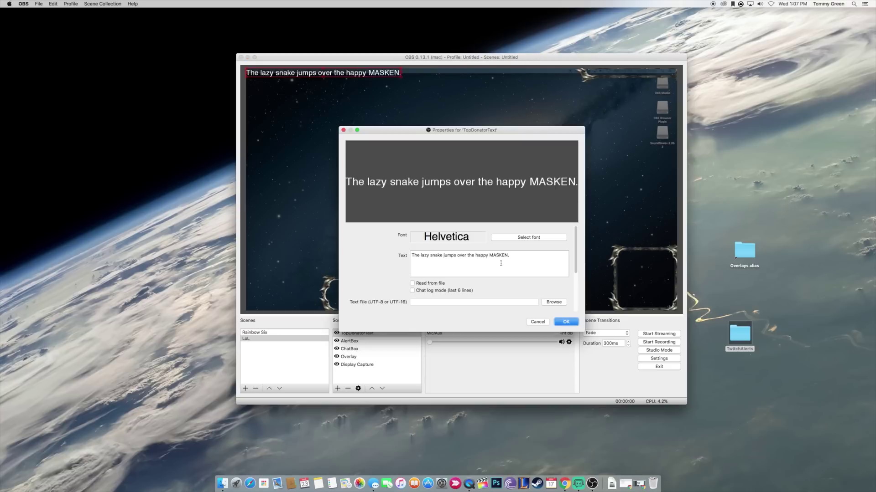
- Set the TopDonatorText source's text to "Top Donator" and move it slightly down along the canvas's left edge
key(super+a)
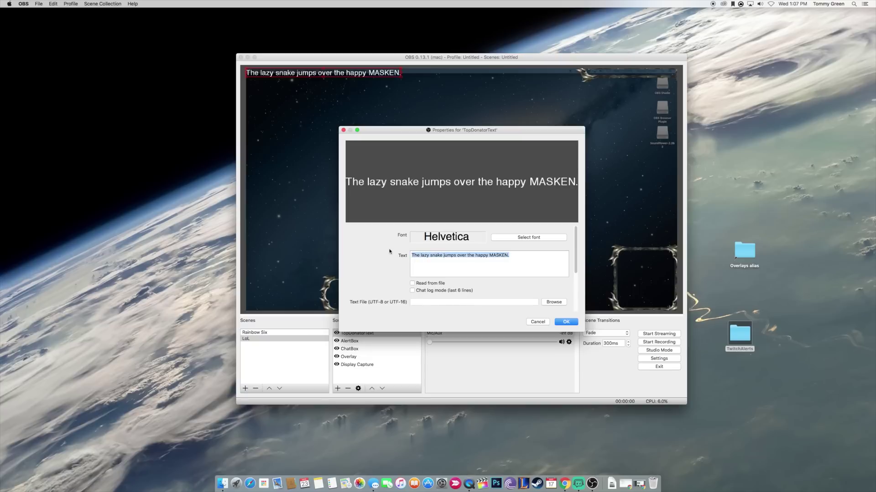
text(Top Do)
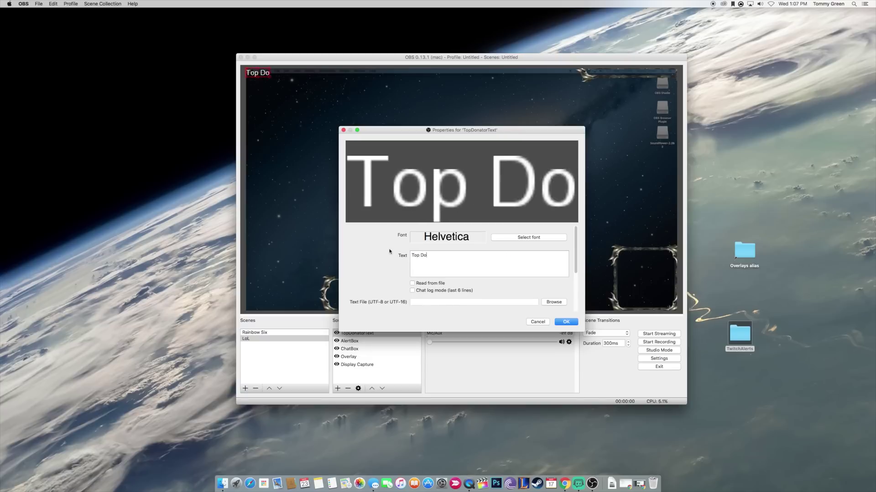
text(nator)
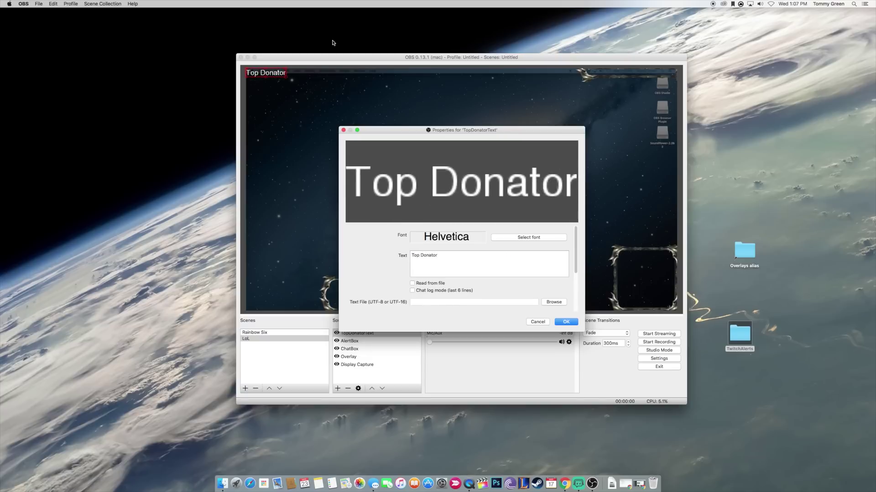
click(565, 323)
mouse_move(271, 75)
mouse_down()
mouse_move(309, 131)
mouse_move(281, 210)
mouse_move(268, 132)
mouse_move(274, 85)
mouse_up()
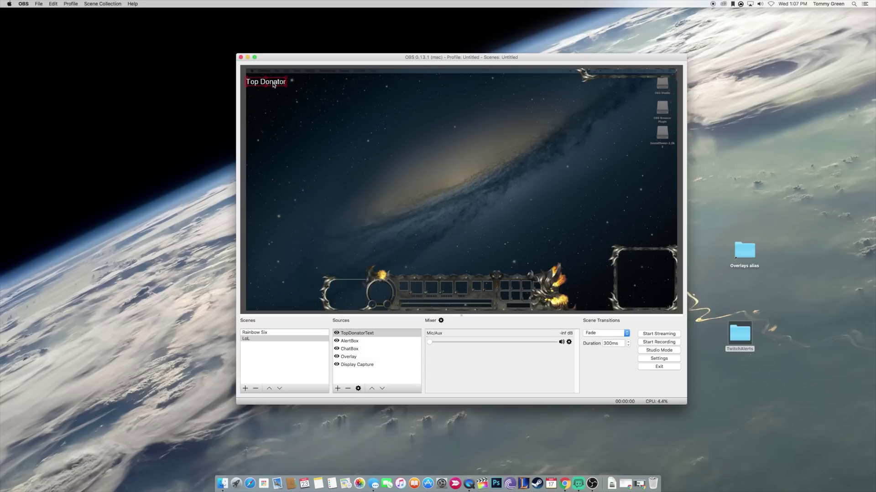
- Reopen the TopDonatorText source's properties and change its text to "Top Donator:"
click(305, 119)
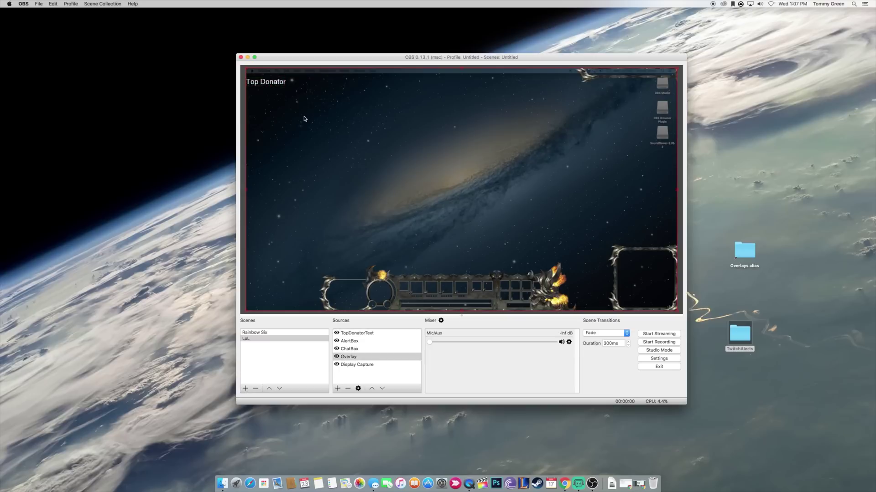
click(287, 83)
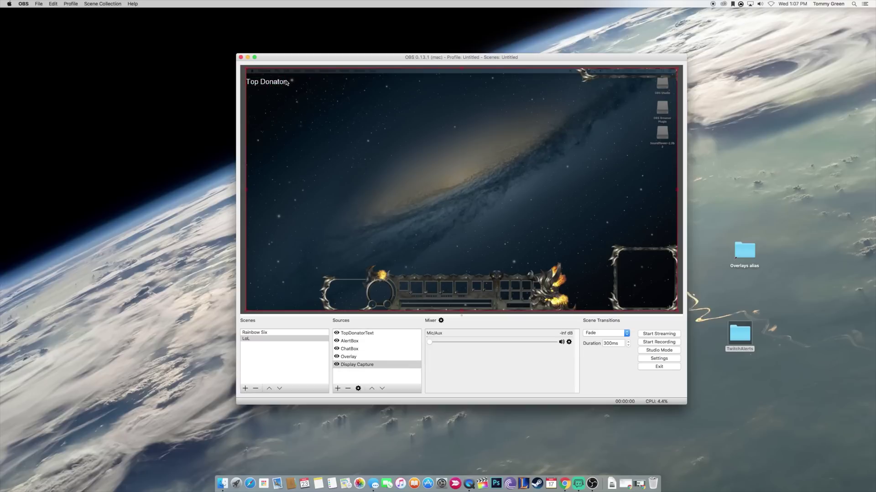
click(357, 334)
double_click(358, 334)
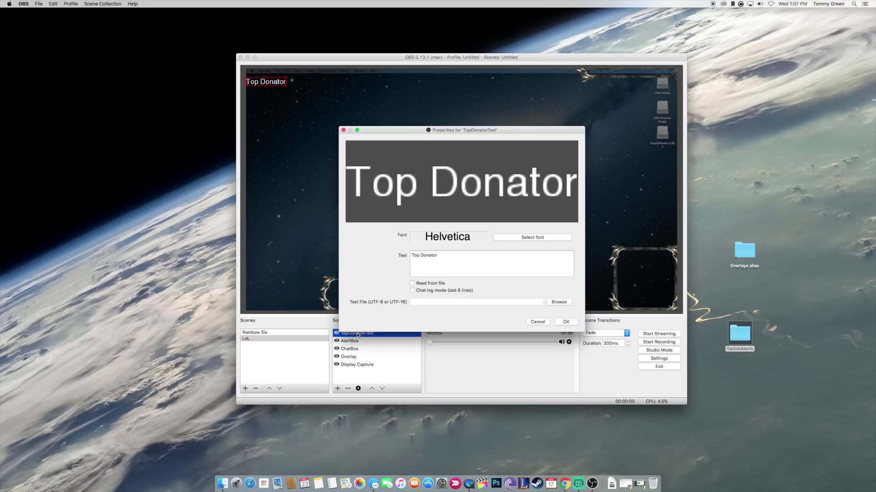
click(458, 264)
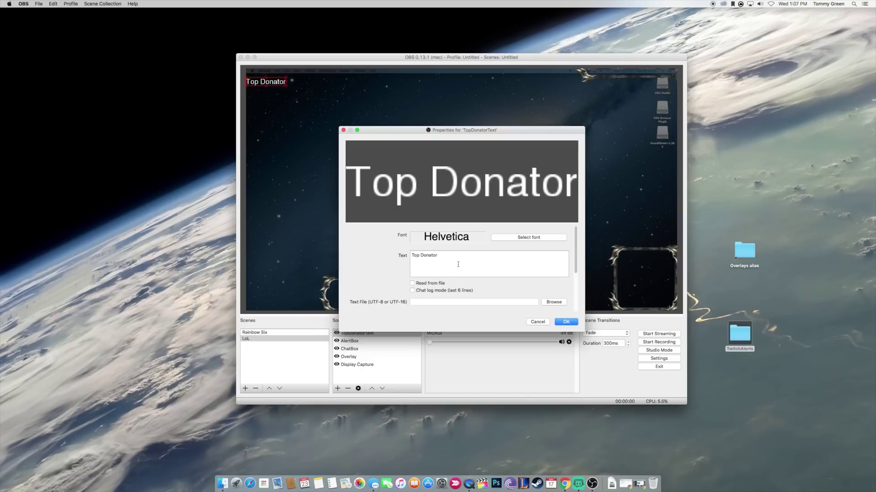
text(:)
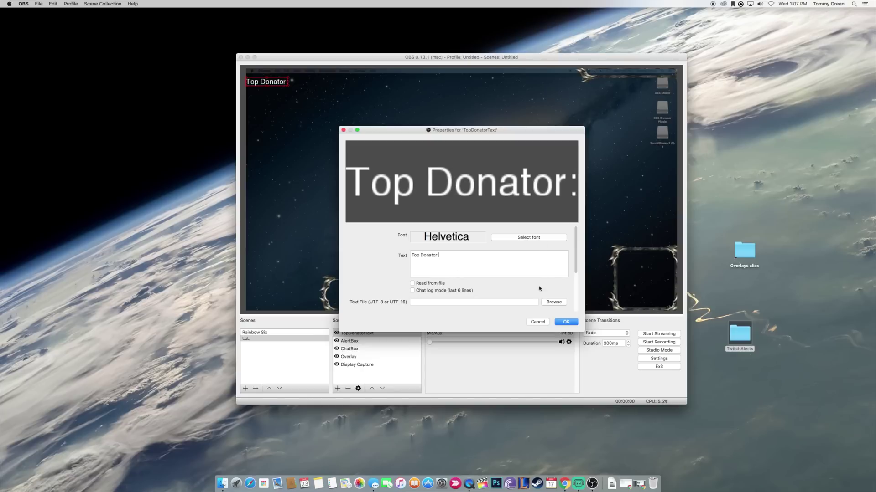
click(566, 322)
click(319, 86)
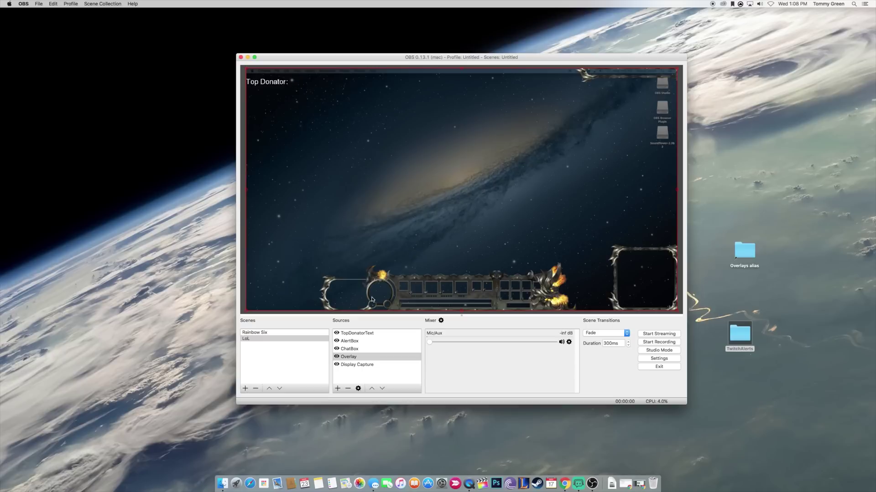
- Add a new Text (FreeType 2) source named TopDonatorTicker above TopDonatorText
click(352, 333)
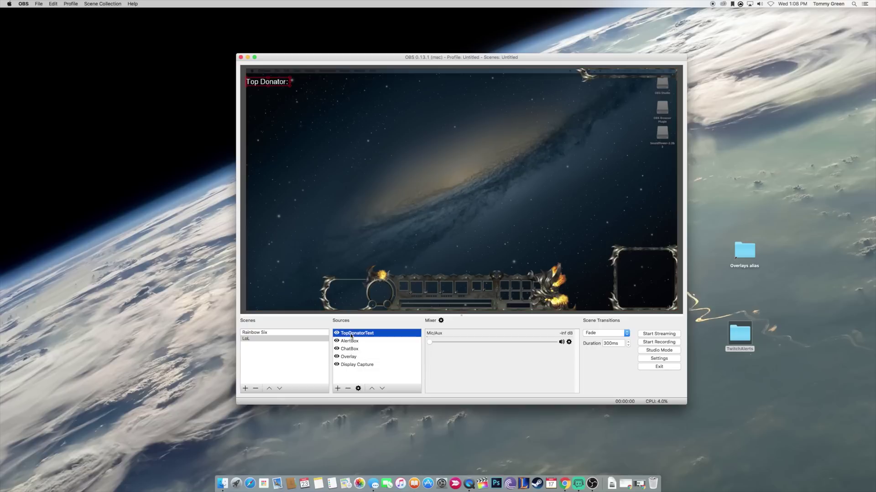
click(338, 388)
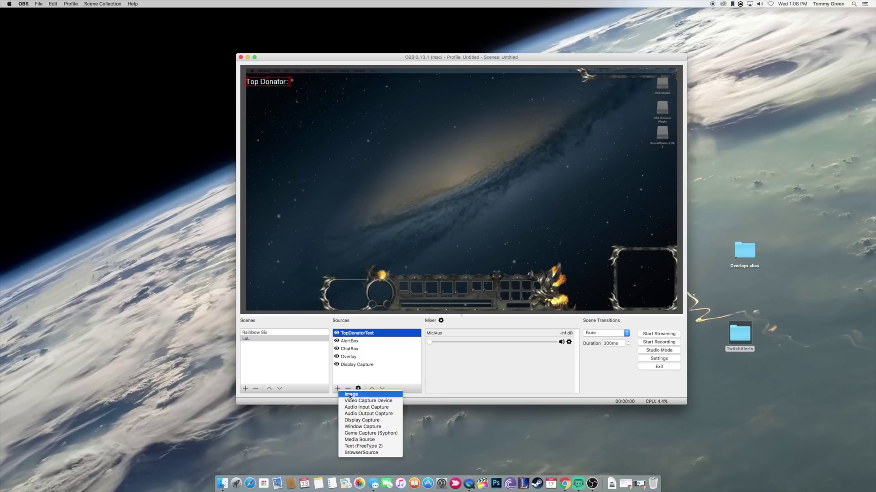
click(358, 446)
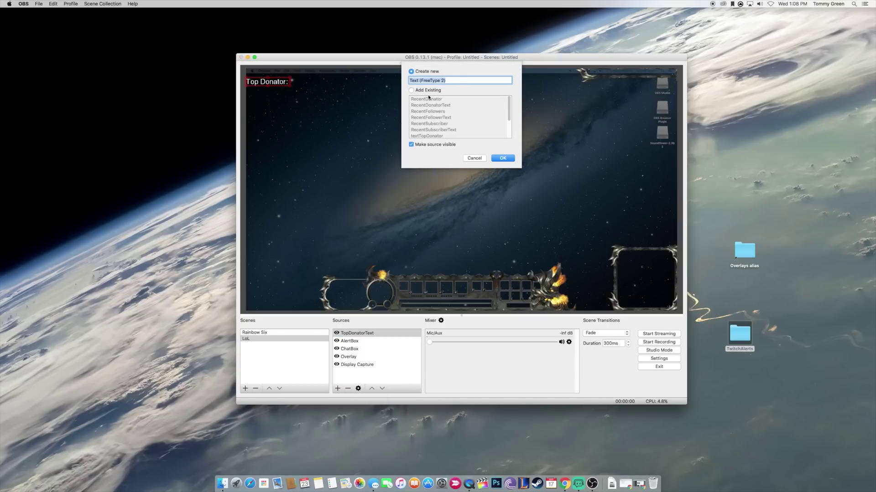
text(TopDonatorTicker)
click(503, 158)
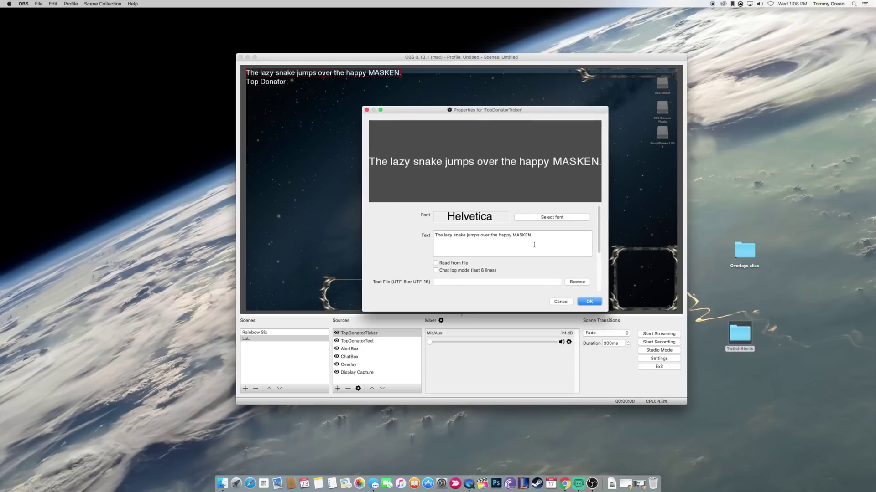
- Make the TopDonatorTicker source read its text from all_time_top_donator.txt in the Desktop's TwitchAlerts folder
drag(534, 245, 388, 239)
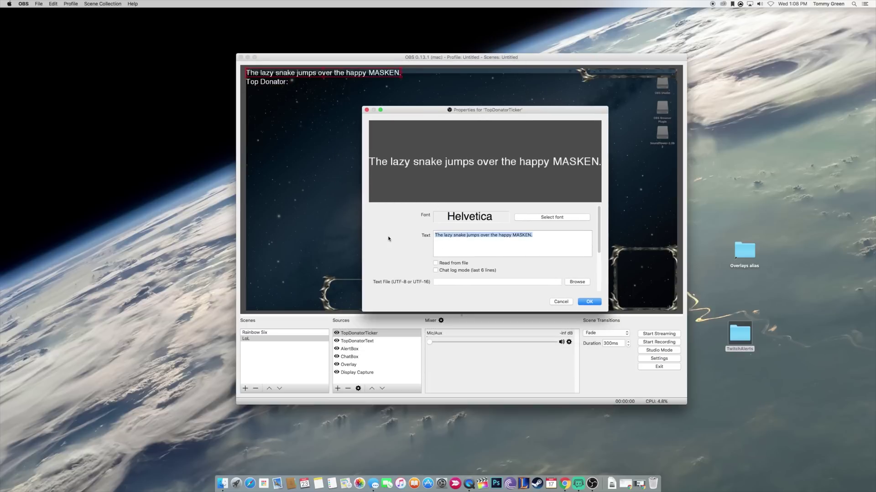
click(436, 263)
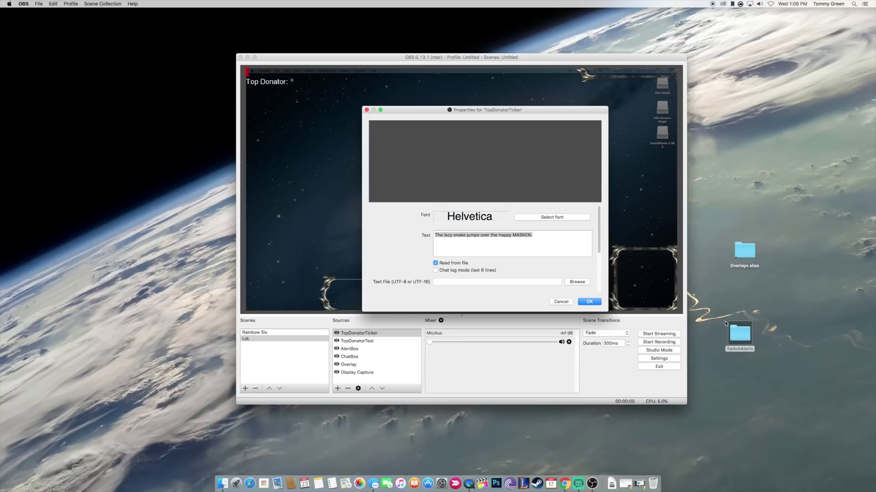
click(576, 283)
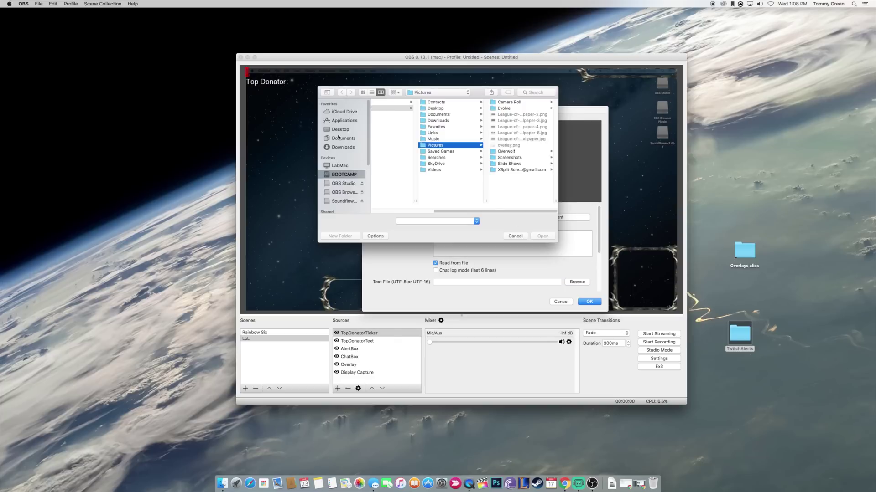
click(339, 130)
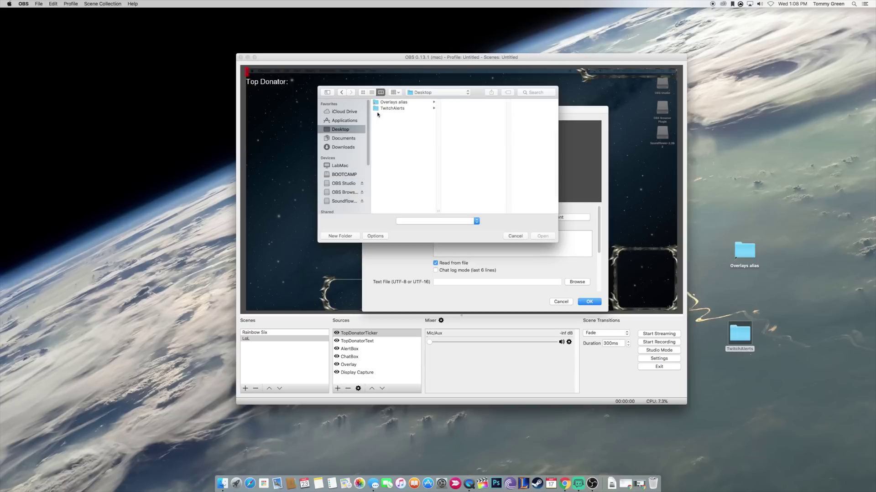
click(392, 109)
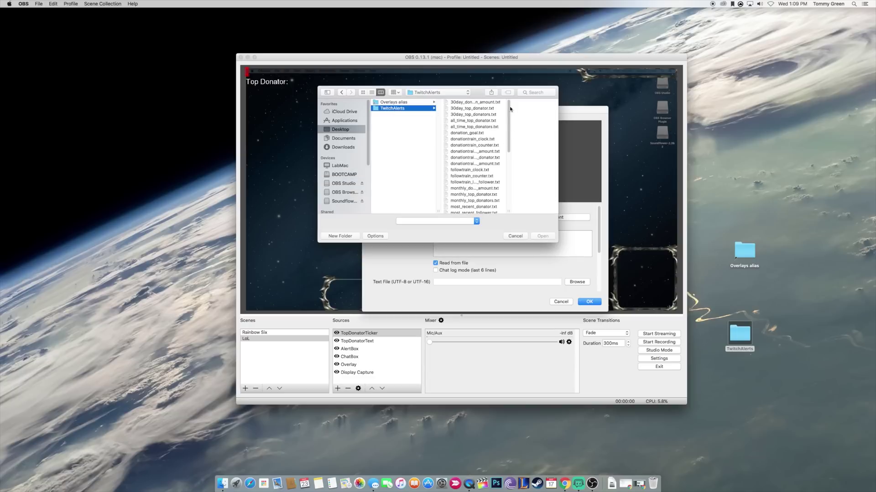
drag(484, 91, 344, 178)
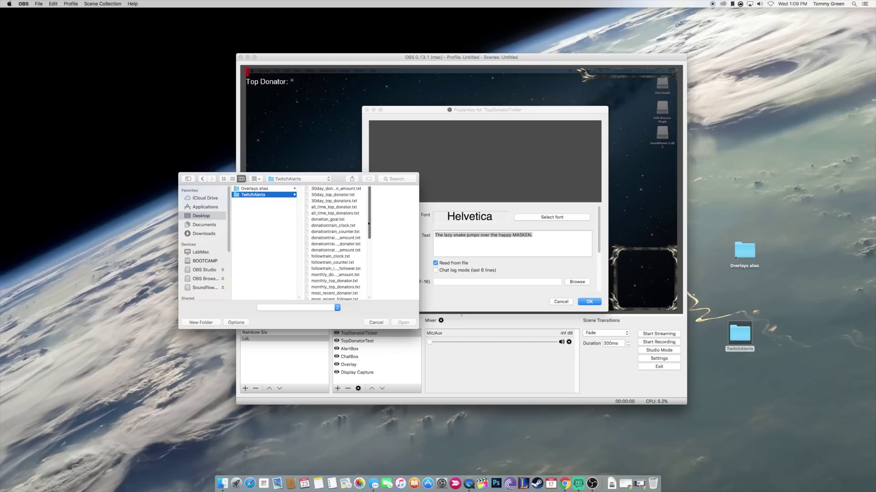
click(331, 207)
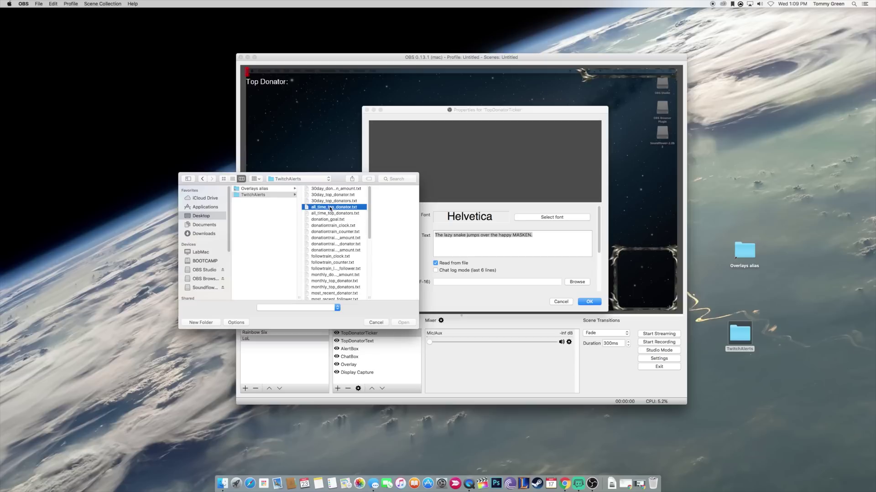
click(399, 324)
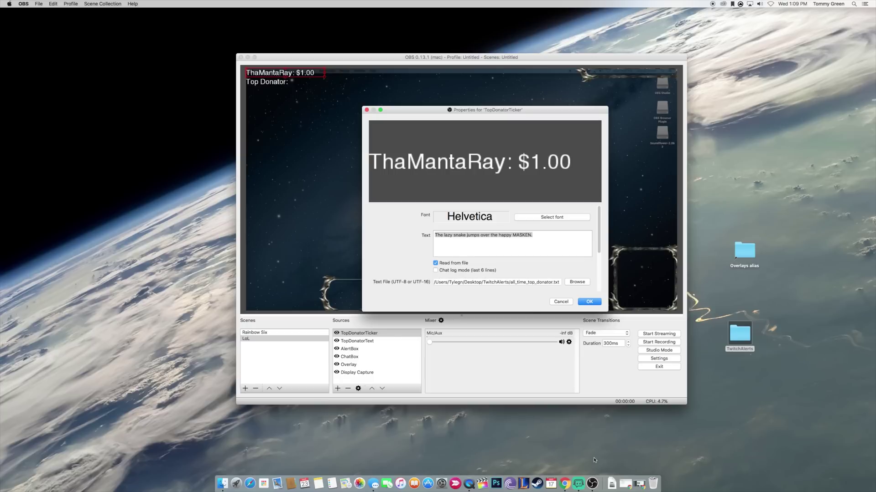
- Switch to StreamLabels to view its recent events, minimize it, and accept the TopDonatorTicker properties in OBS
click(581, 486)
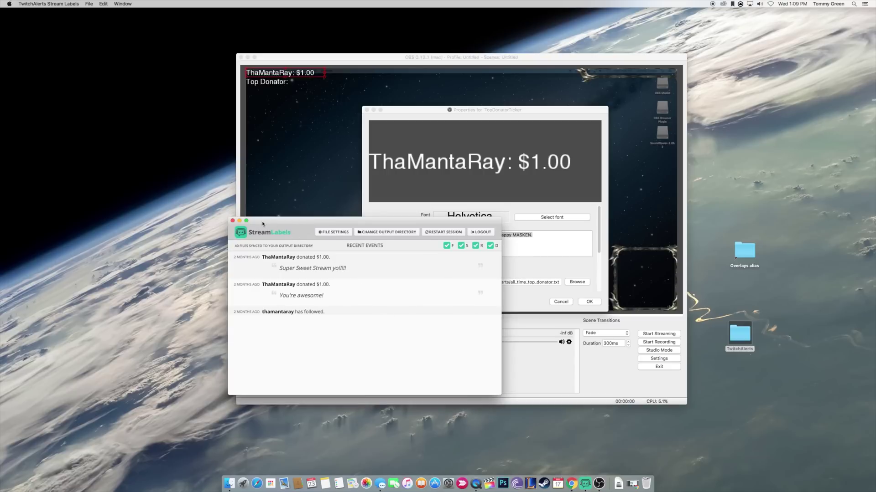
click(240, 221)
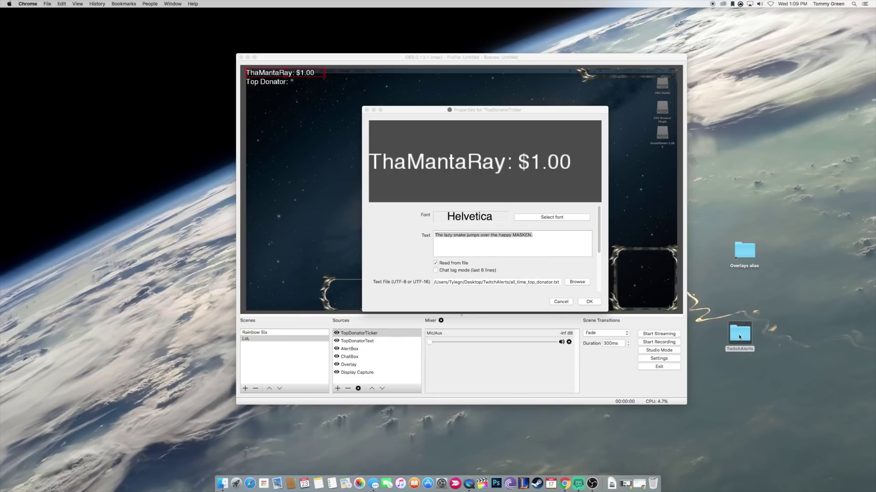
click(587, 302)
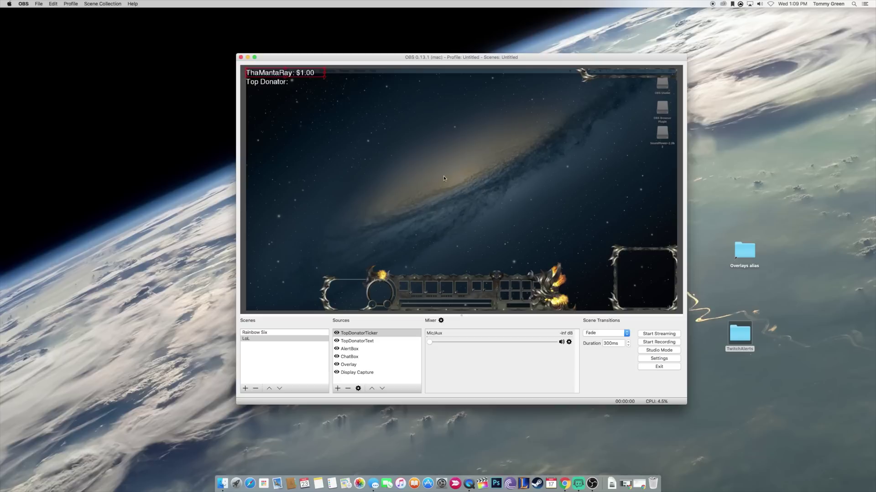
- Place the TopDonatorTicker text directly after the "Top Donator:" label on the same line and leave it selected
drag(297, 74, 341, 83)
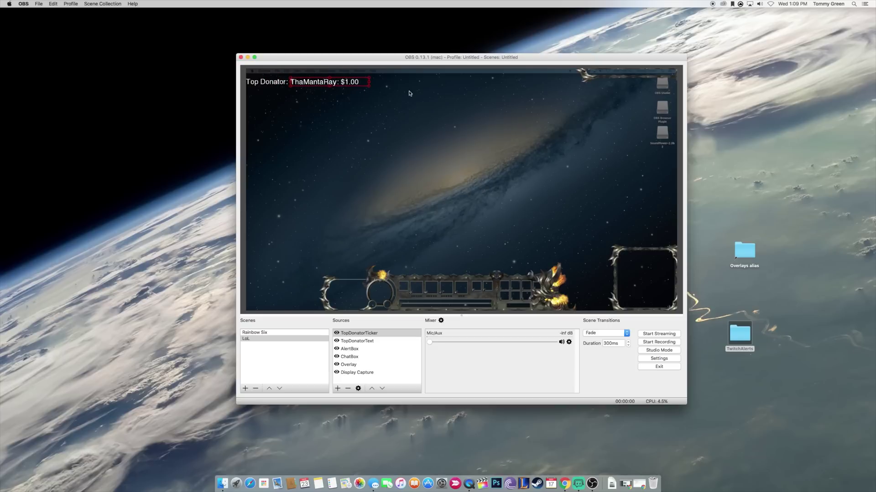
click(384, 132)
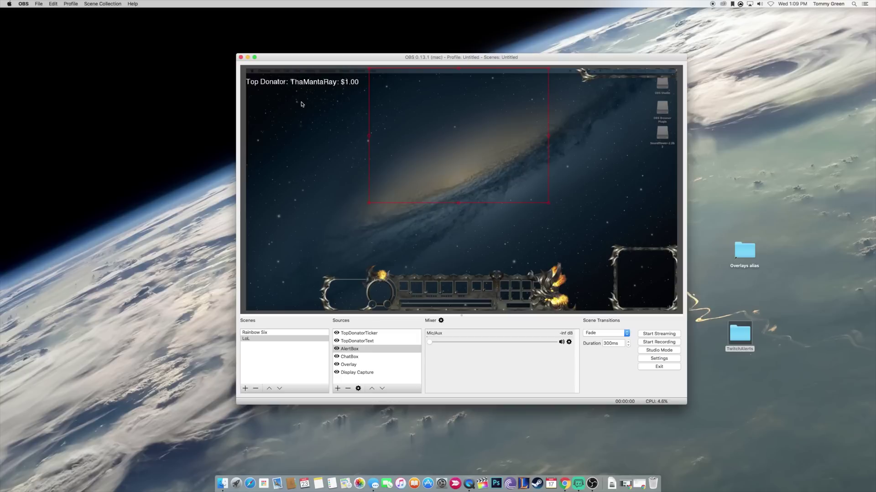
click(311, 84)
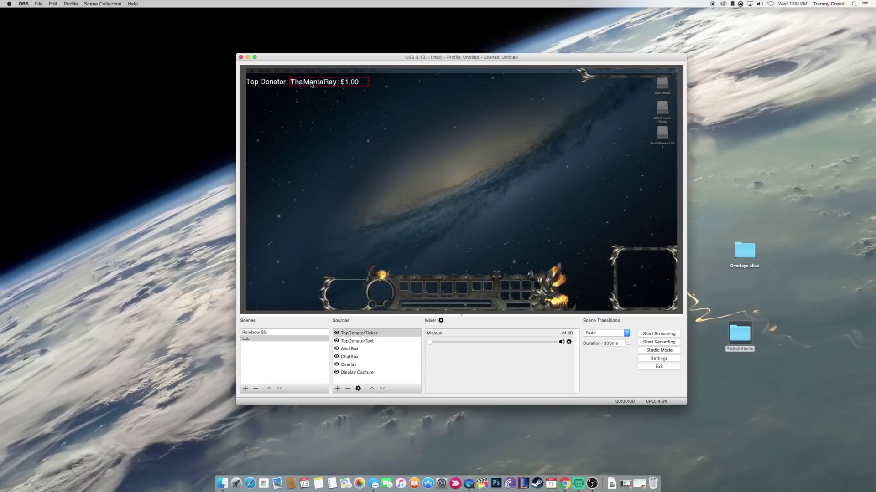
- Add a Scroll effect filter with the default name Scroll to the TopDonatorTicker source
right_click(357, 338)
mouse_move(360, 340)
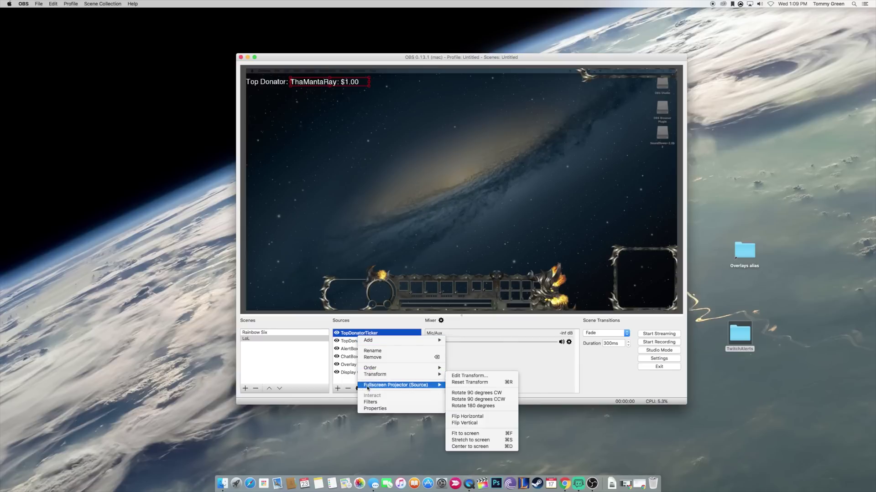
click(348, 334)
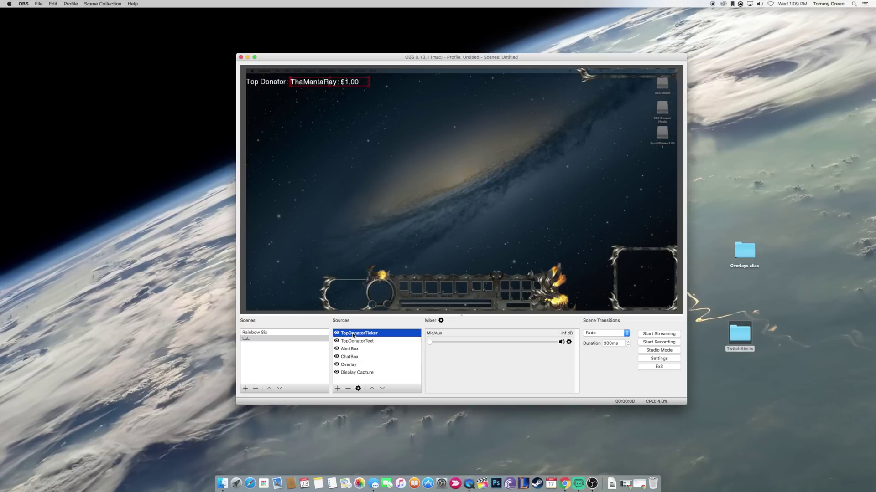
right_click(354, 336)
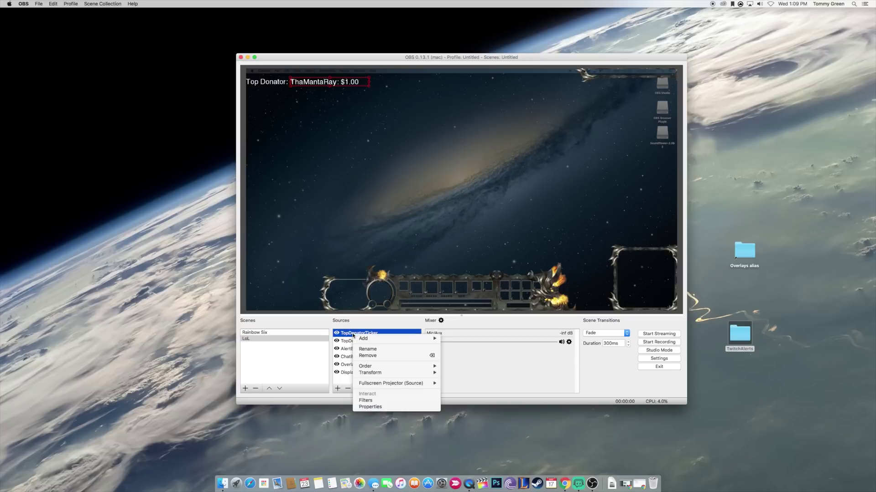
click(373, 400)
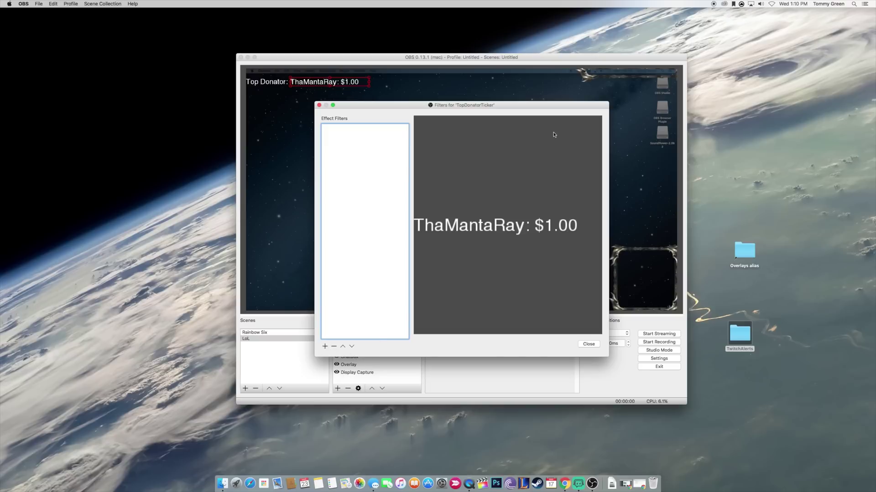
click(325, 347)
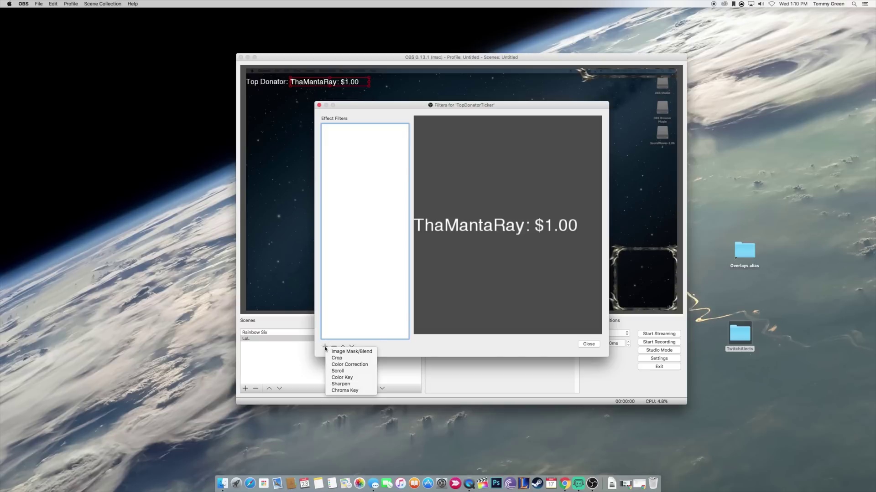
click(350, 372)
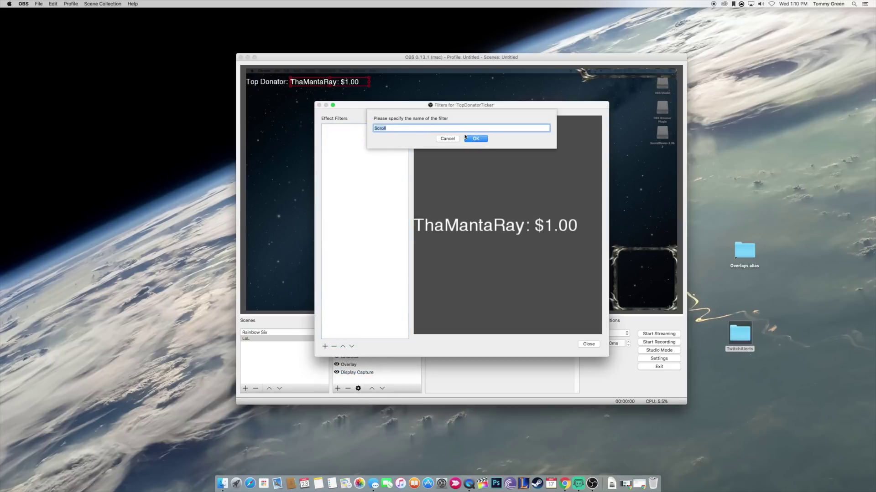
click(476, 139)
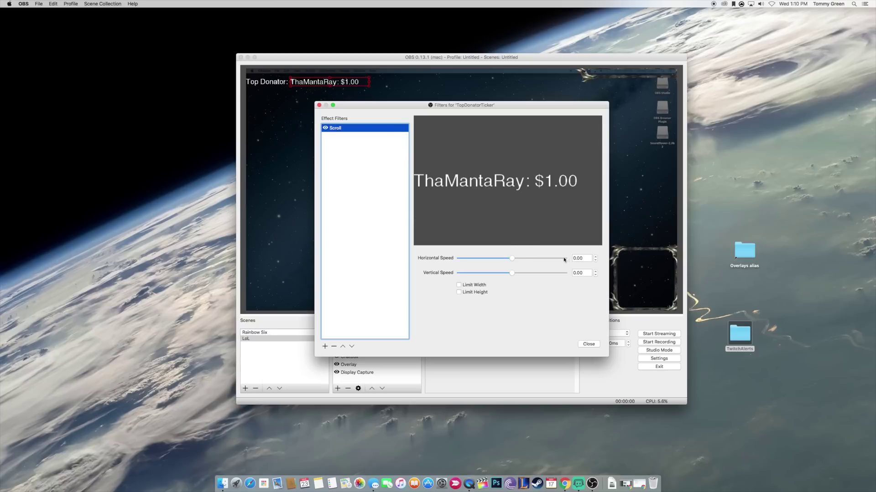
- Try several horizontal speeds in both directions for the Scroll filter and set the horizontal speed to 40
drag(515, 260, 517, 261)
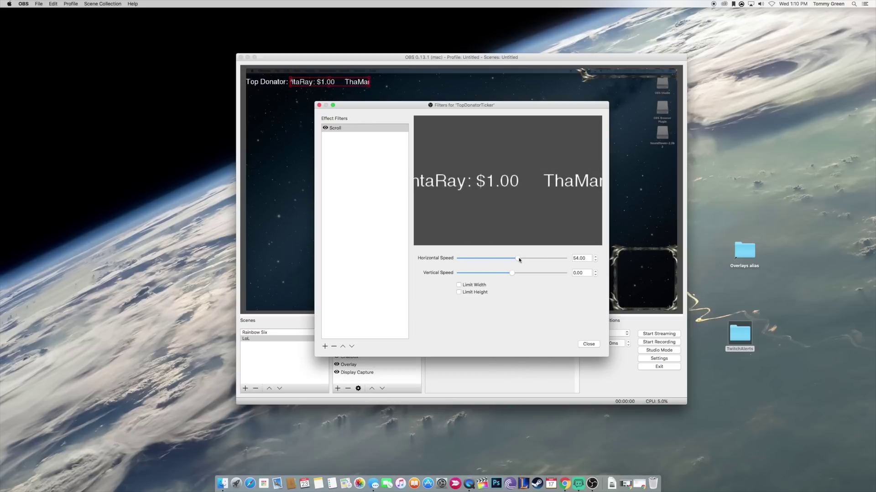
drag(519, 261, 488, 259)
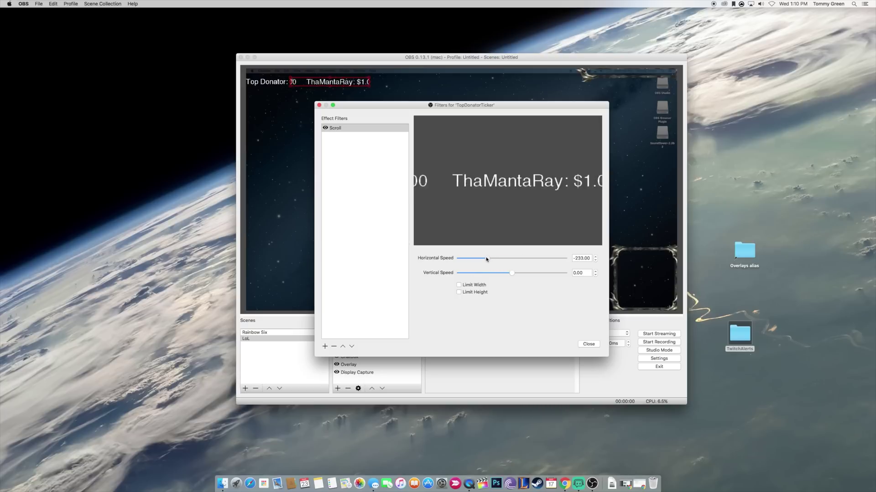
drag(487, 259, 523, 258)
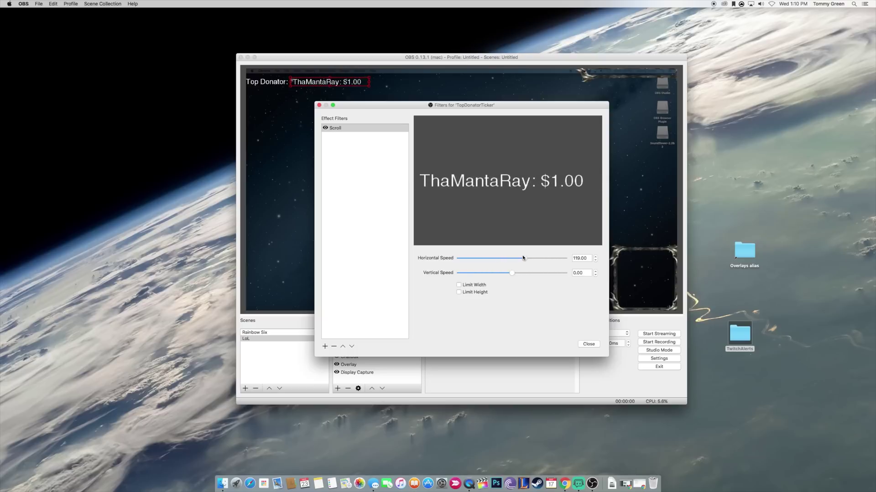
drag(523, 258, 517, 259)
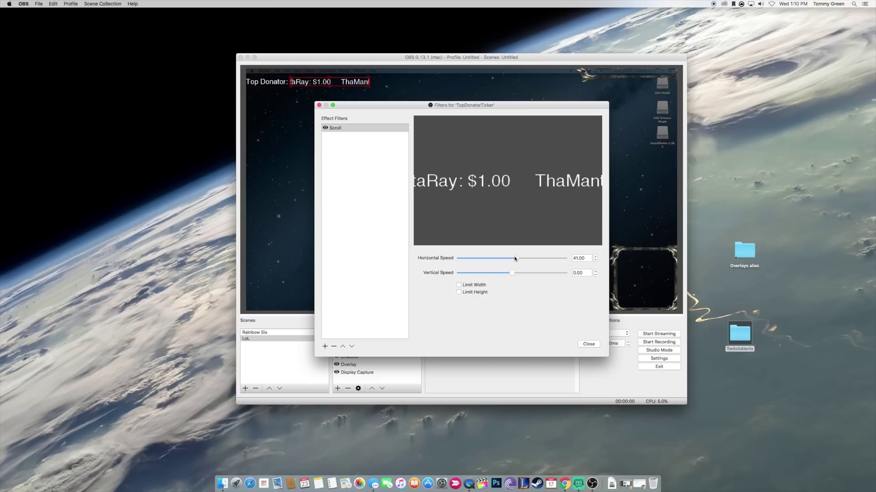
click(576, 259)
click(595, 257)
click(595, 256)
click(595, 257)
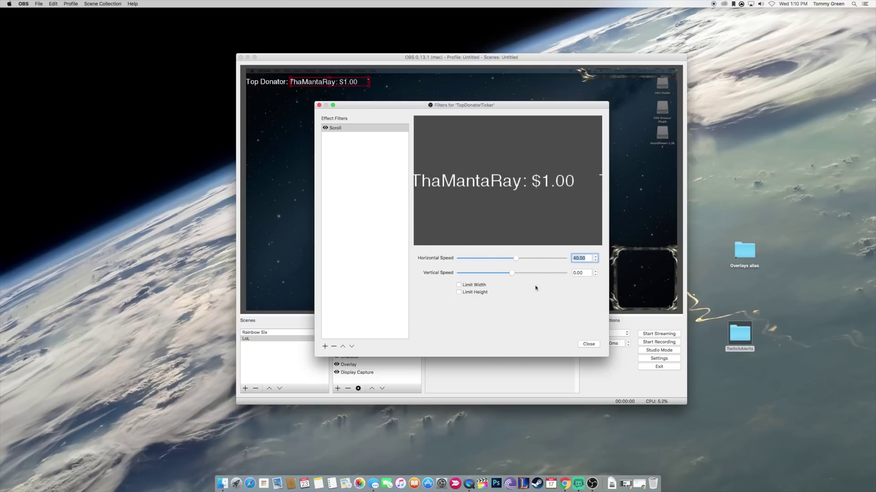
- Try a vertical scroll speed, set it back to 0, and close the TopDonatorTicker filters
mouse_move(511, 275)
mouse_down()
mouse_move(533, 274)
mouse_move(484, 273)
mouse_move(517, 273)
mouse_up()
double_click(579, 273)
text(0)
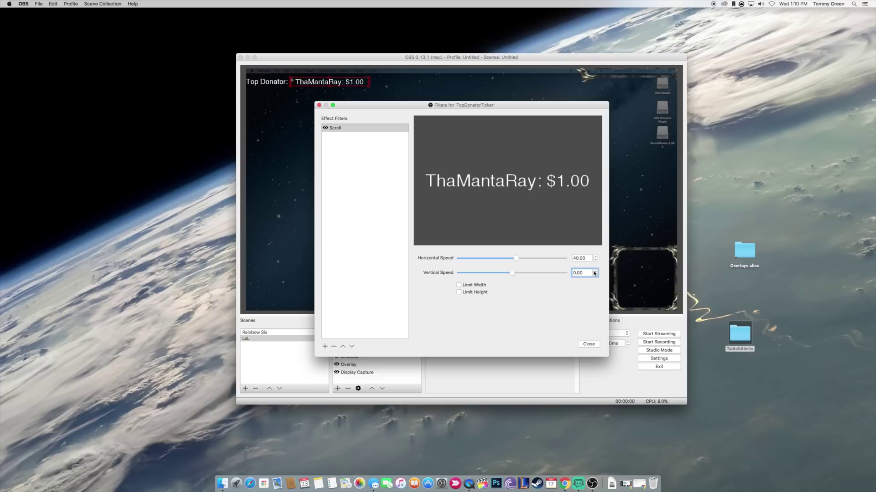
click(589, 344)
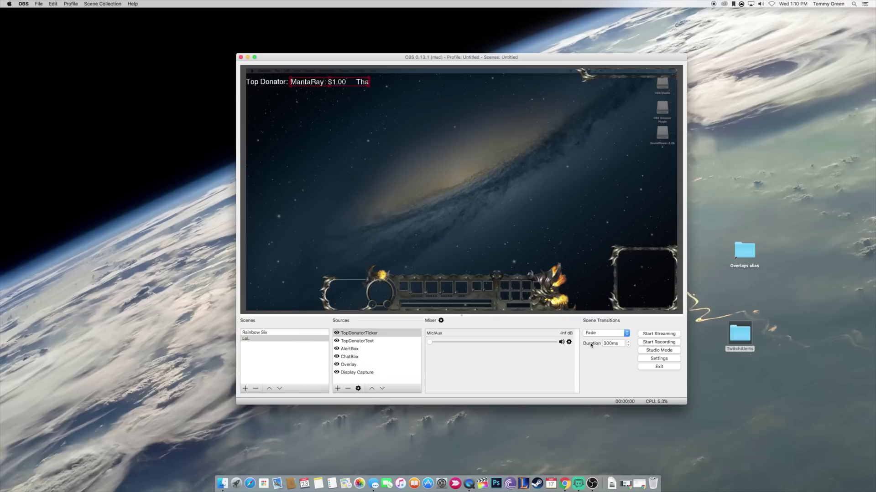
click(320, 107)
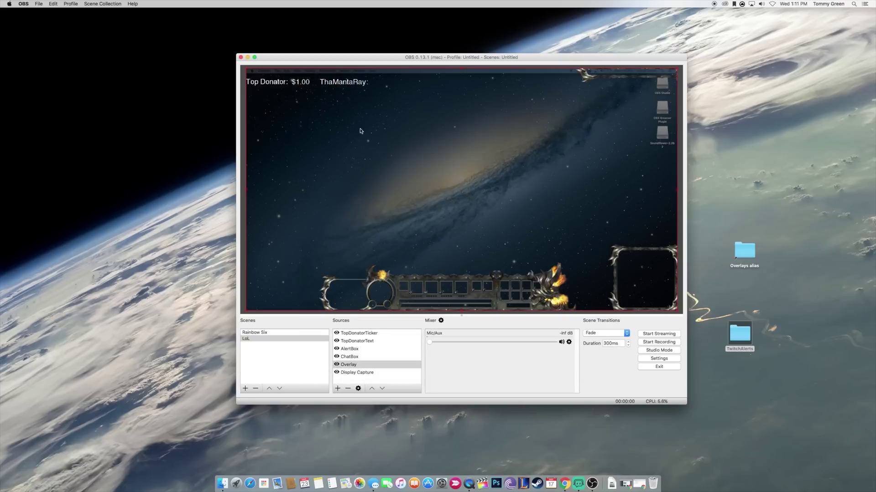
- Examine the label text files in the desktop's TwitchAlerts folder in an enlarged list view, and close the folder
double_click(741, 337)
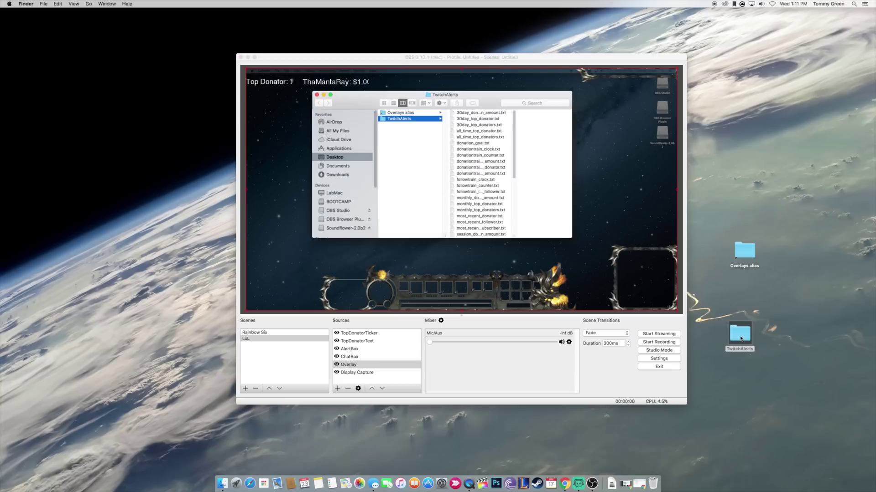
click(389, 100)
drag(569, 236, 685, 399)
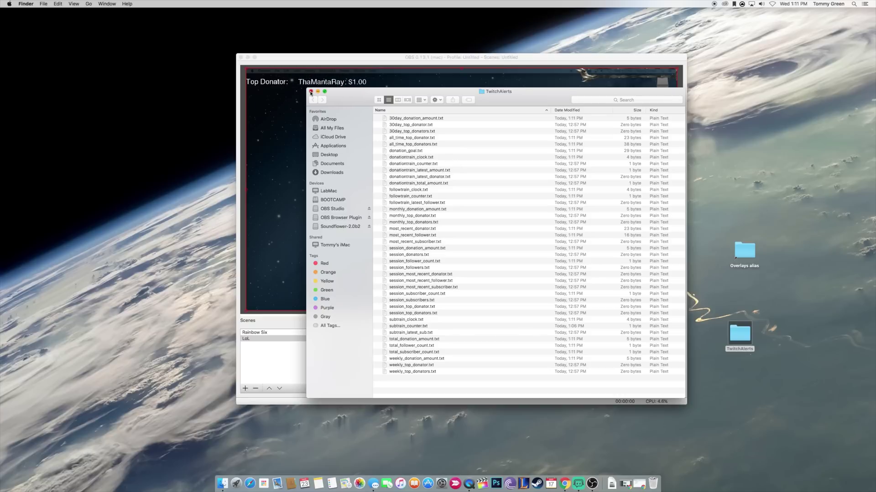
click(311, 91)
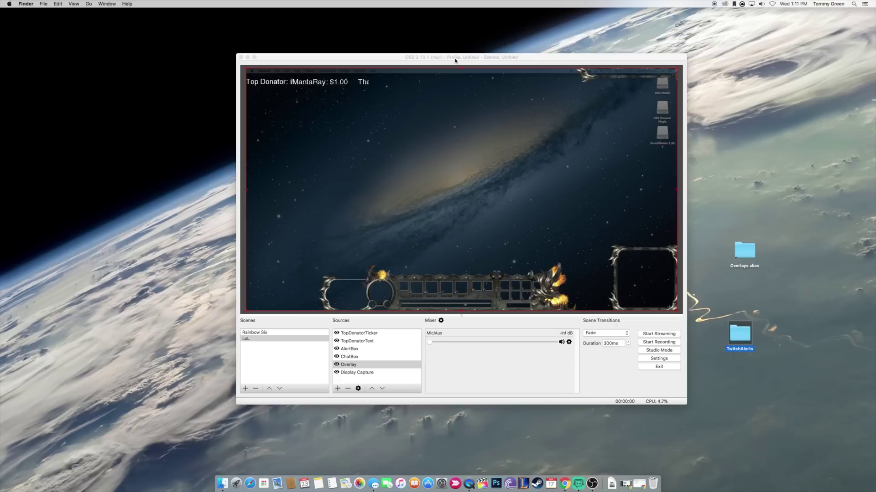
- Move the OBS window slightly left, select the TopDonatorTicker source, and restore the minimized StreamLabels window
drag(455, 60, 396, 56)
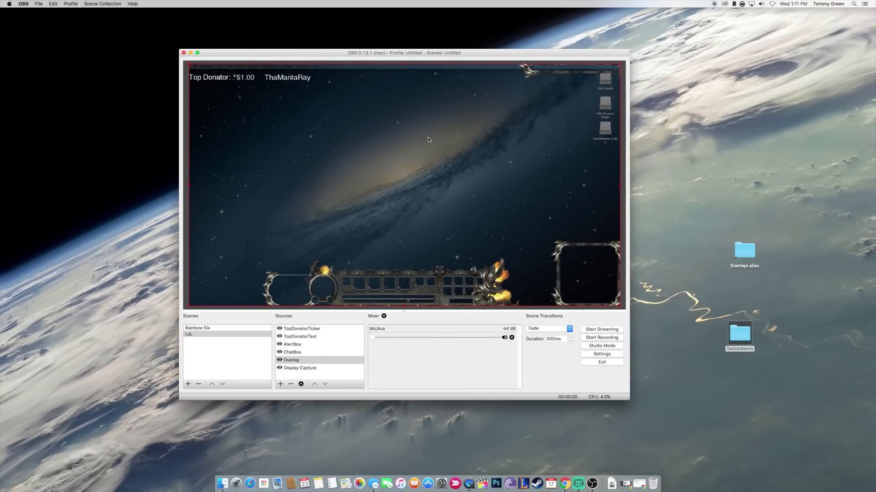
click(314, 330)
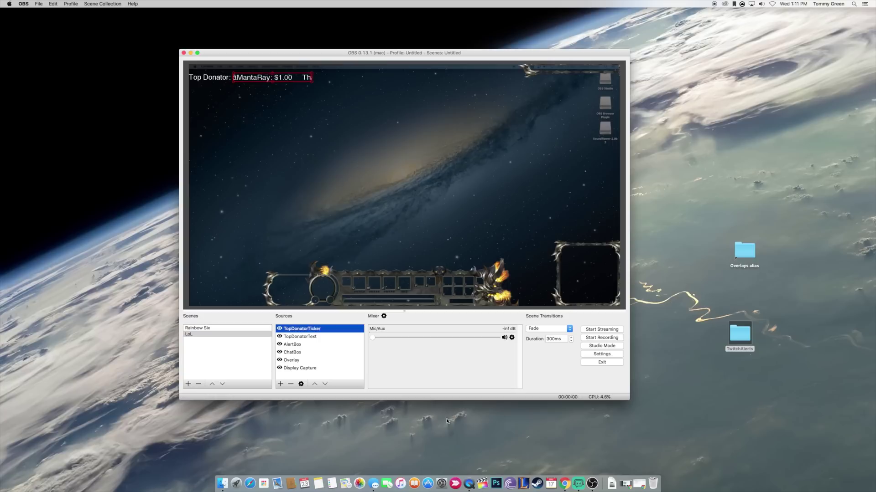
click(639, 483)
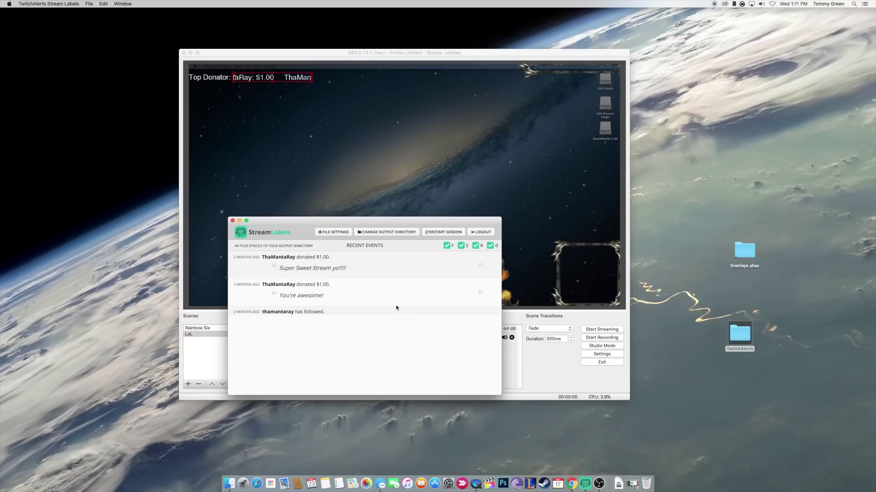
- Minimize StreamLabels, restore the Chrome window, and open youtube.com in a new tab
click(240, 221)
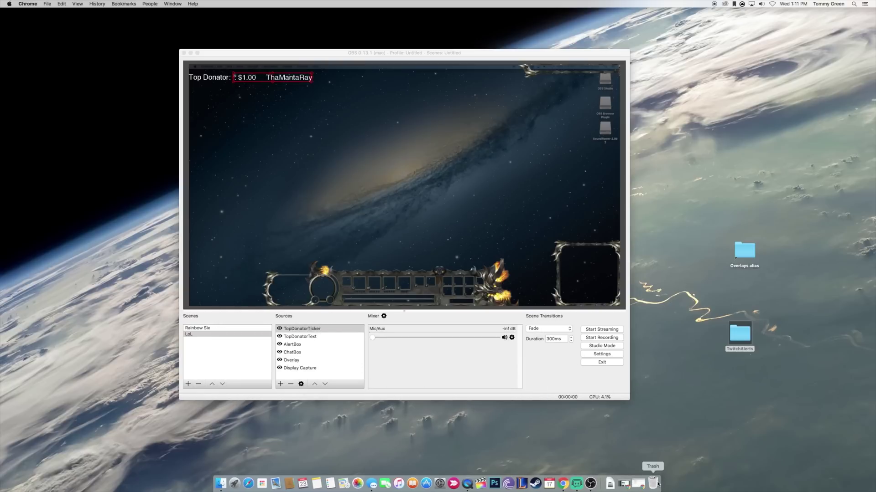
click(632, 484)
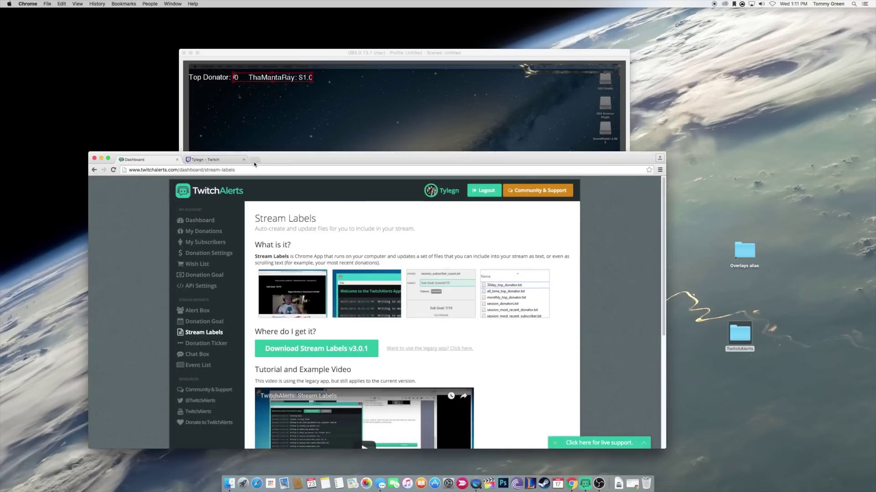
click(256, 160)
text(youtube.com)
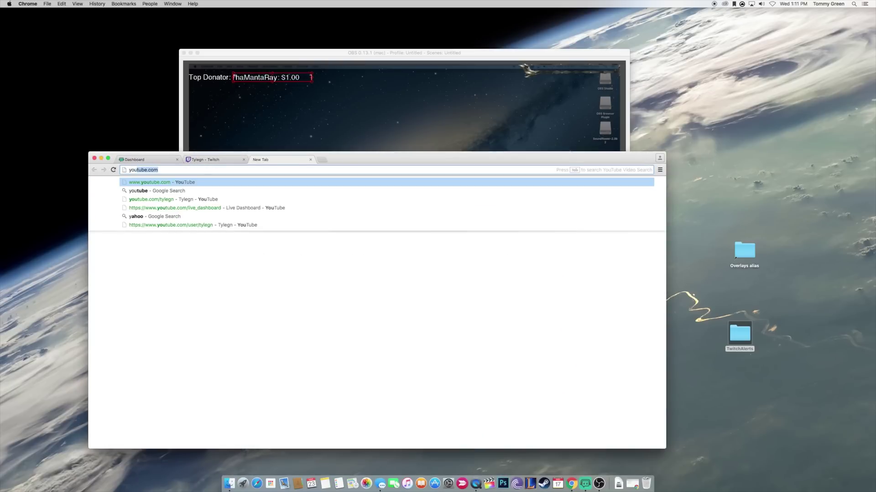
key(Return)
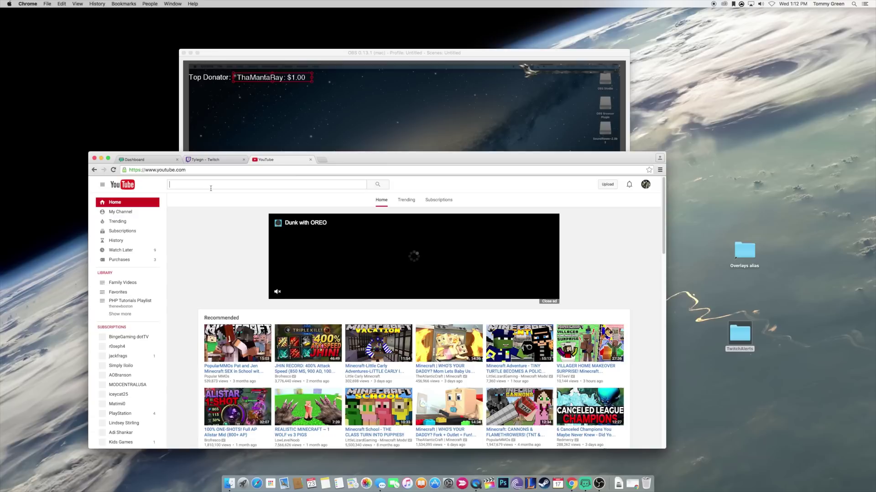
- Search YouTube for LOL Gameplay and open the video "AURELION SOL TOP GAMEPLAY: Tank Build - League of Legends"
text(LOL )
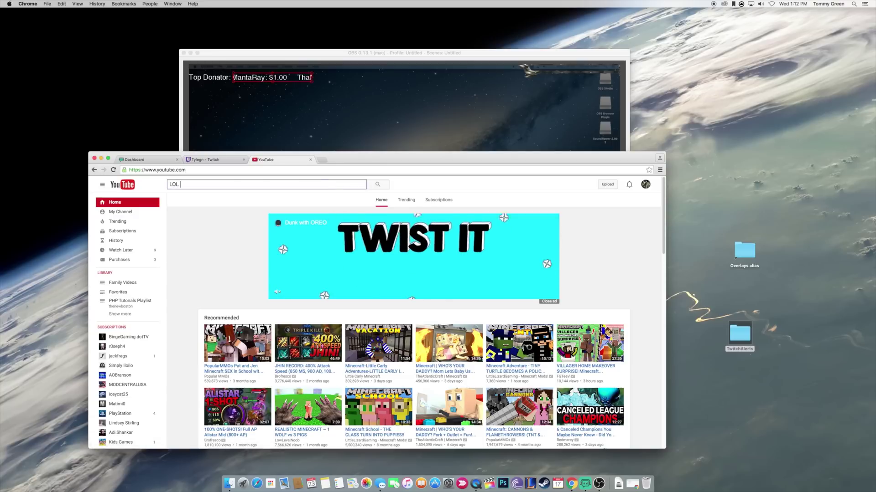
text(Gameplay)
key(Return)
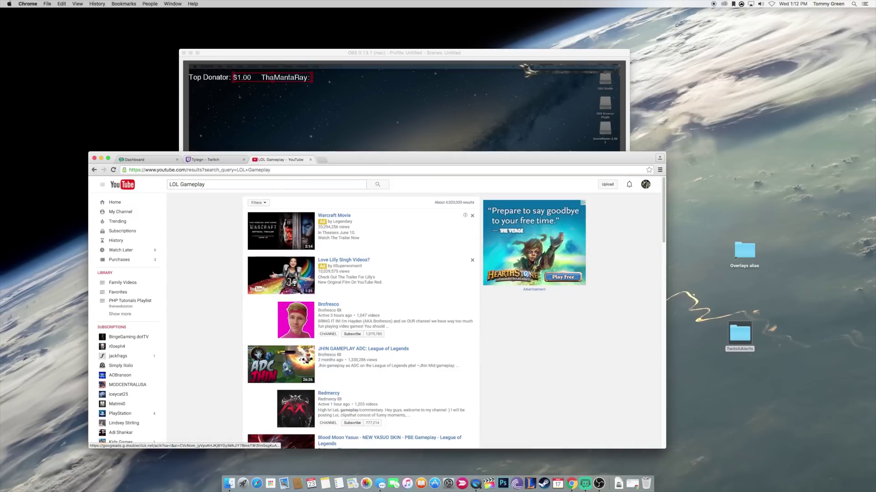
scroll(297, 257, down, 15)
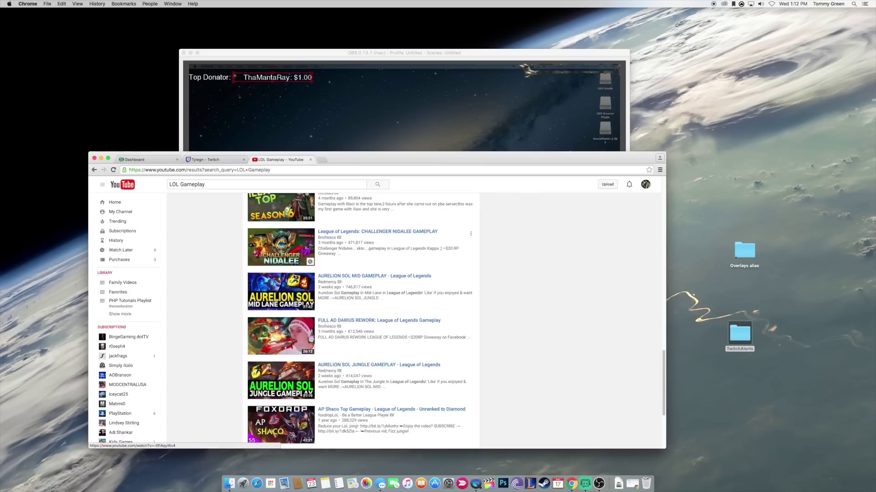
scroll(334, 304, down, 3)
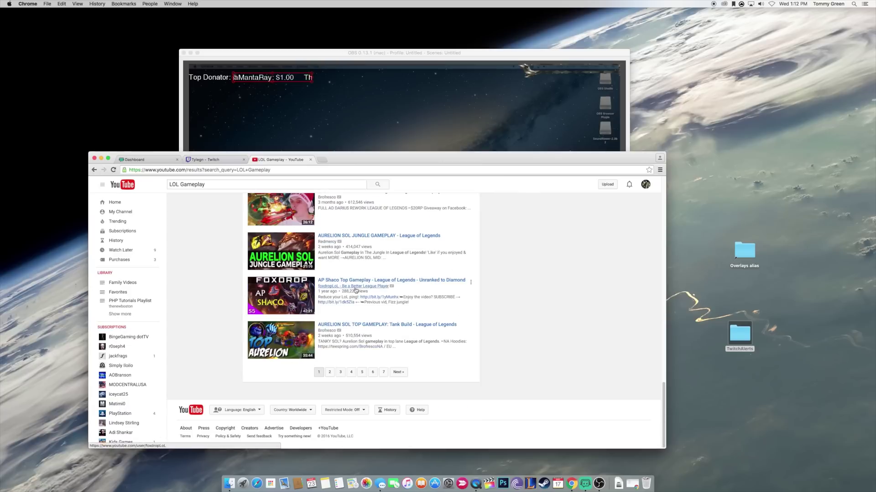
click(289, 342)
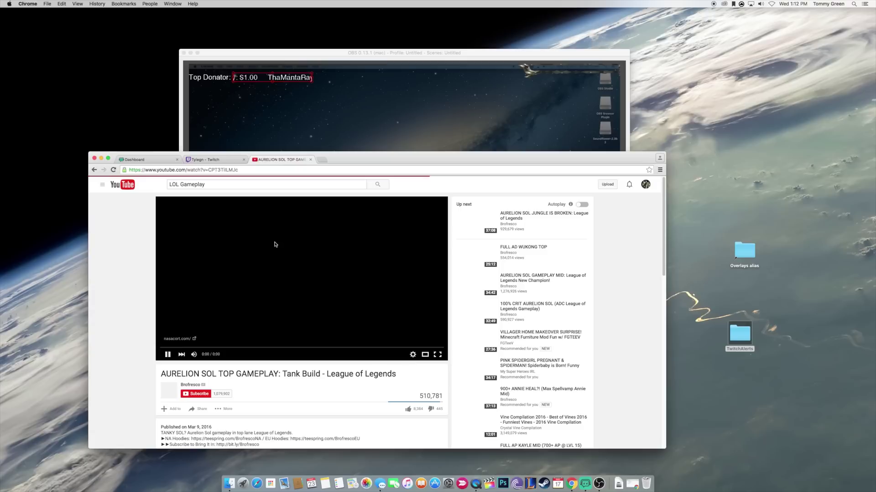
- Mute the gameplay video and play it full screen on the display captured by OBS
drag(355, 167, 449, 169)
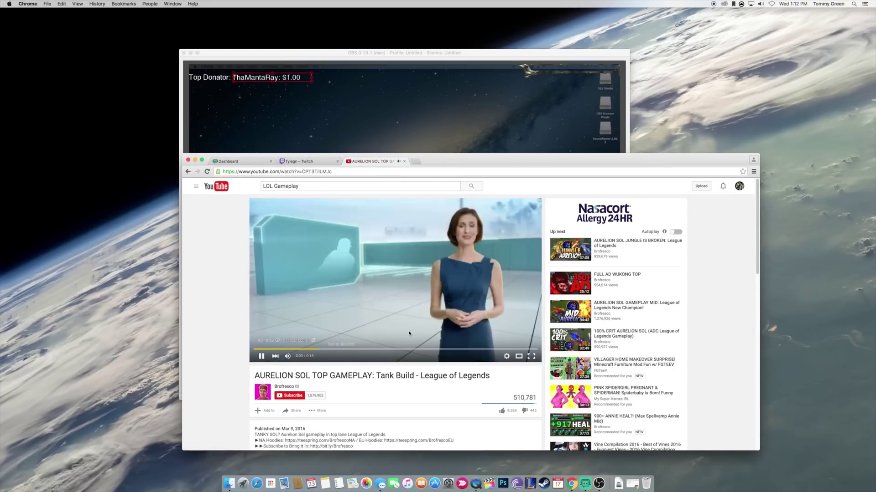
click(287, 356)
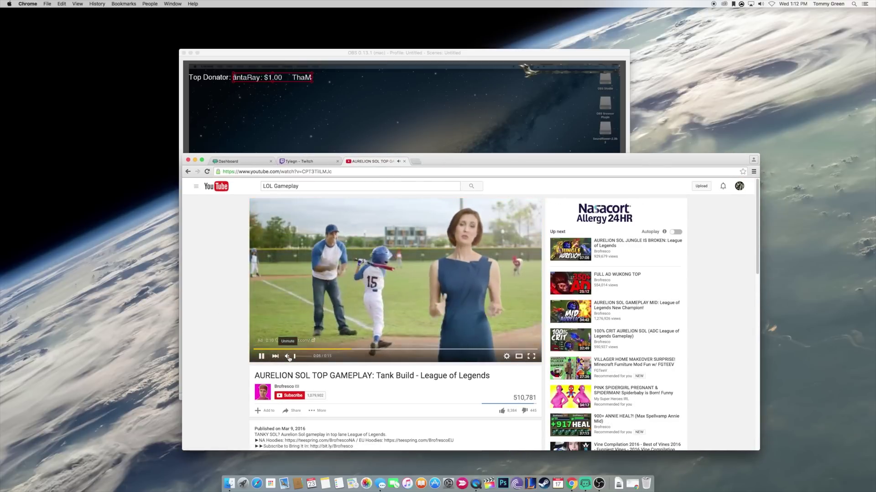
drag(461, 164, 875, 165)
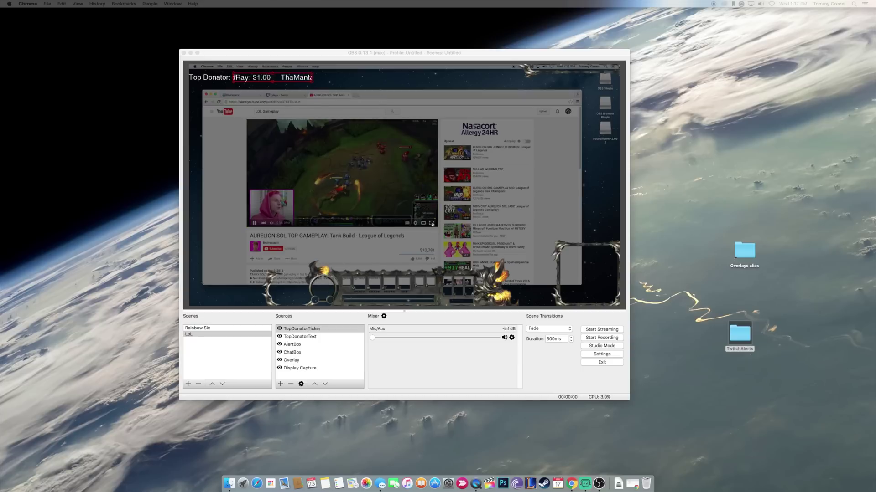
click(431, 224)
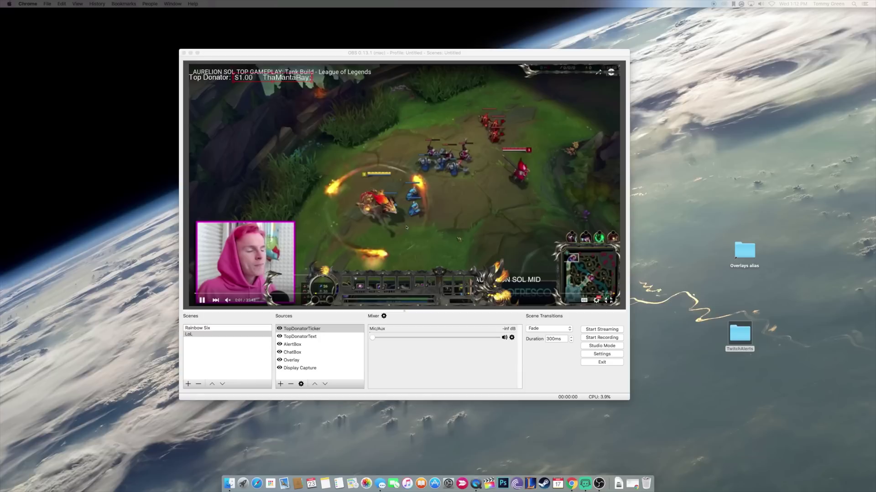
- Move the OBS window slightly up and left and enlarge it for a bigger preview of the overlaid gameplay
click(547, 55)
drag(548, 55, 533, 47)
drag(624, 398, 719, 447)
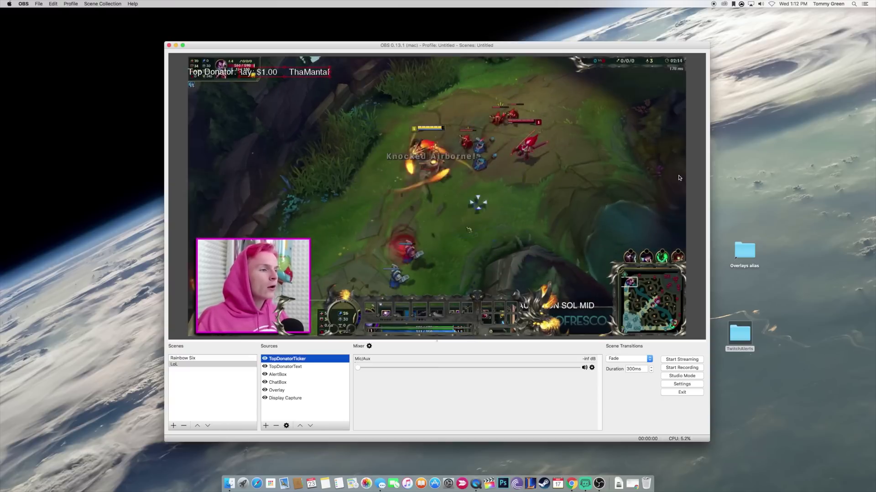
- Exit full-screen playback of the gameplay video and close its browser window
click(289, 122)
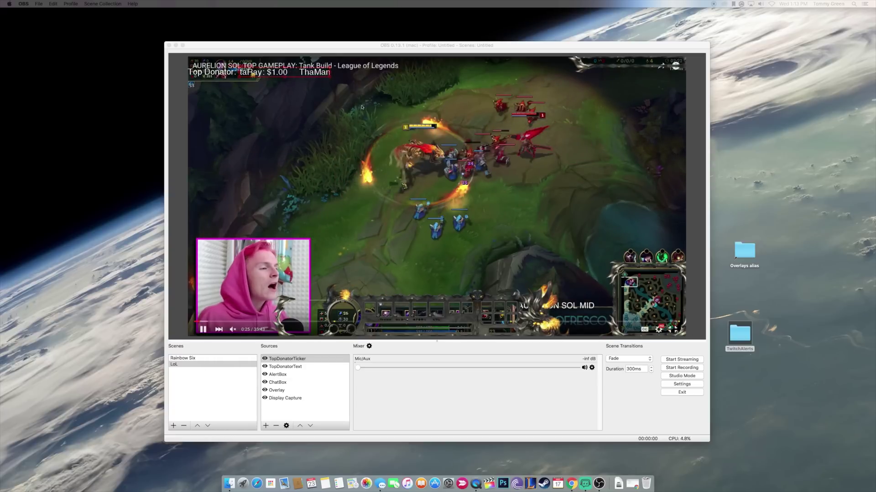
mouse_move(230, 87)
key(Escape)
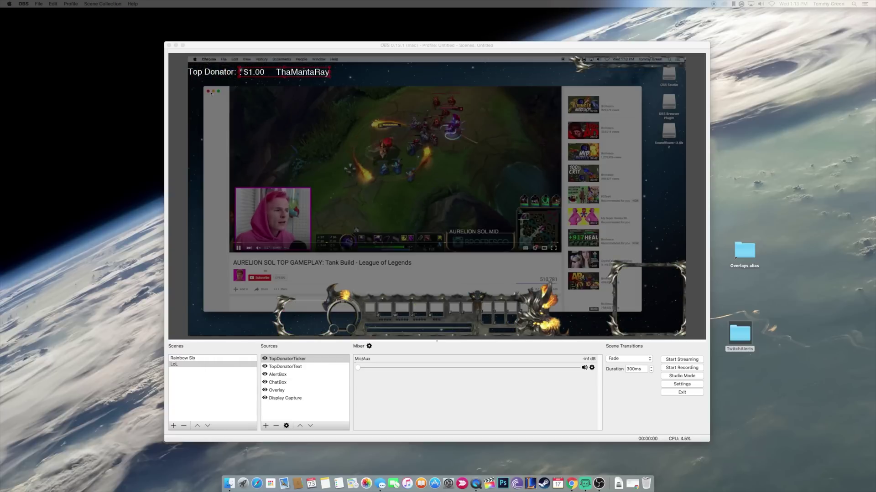
click(208, 91)
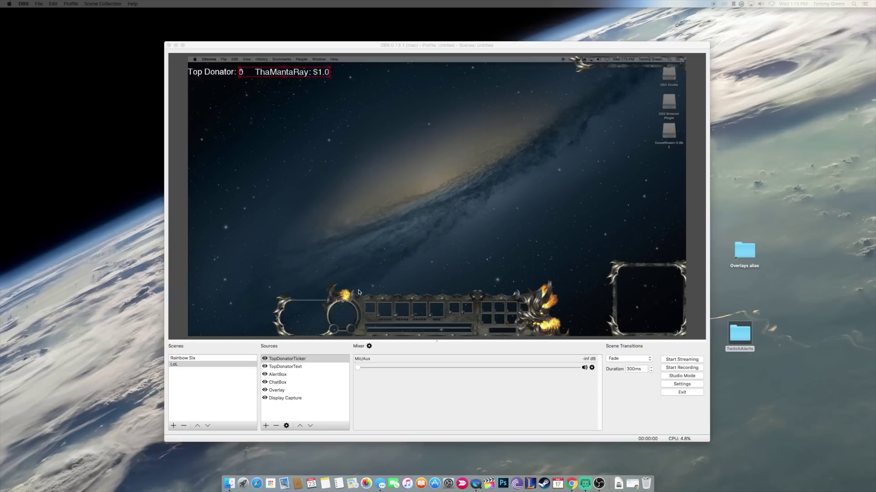
- Shift the OBS window slightly left and add a new Audio Output Capture source using the Soundflower (64ch) device
drag(394, 47, 366, 46)
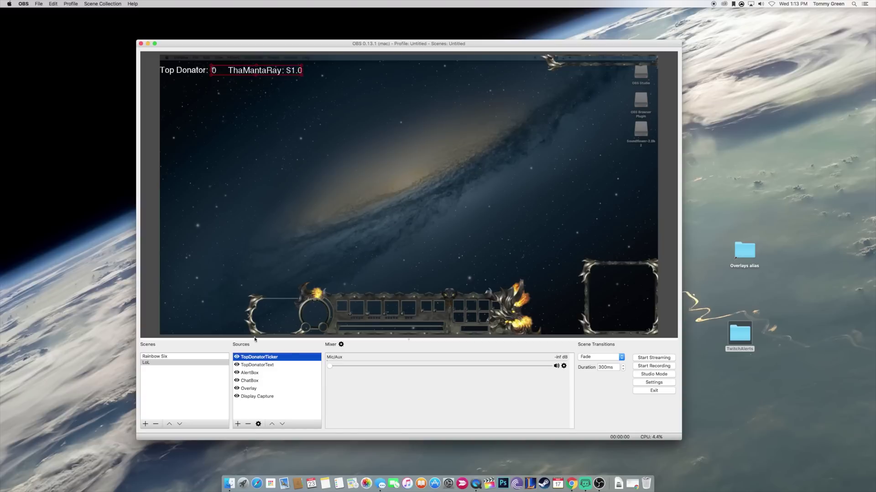
click(244, 409)
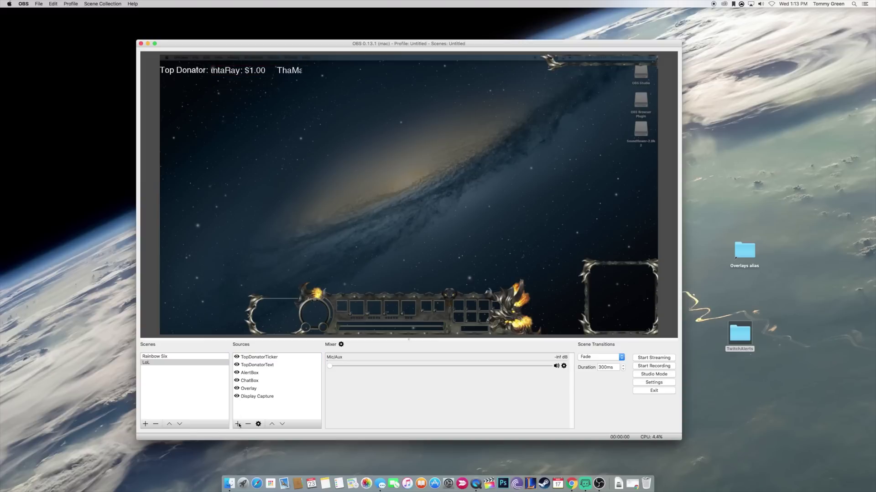
click(237, 425)
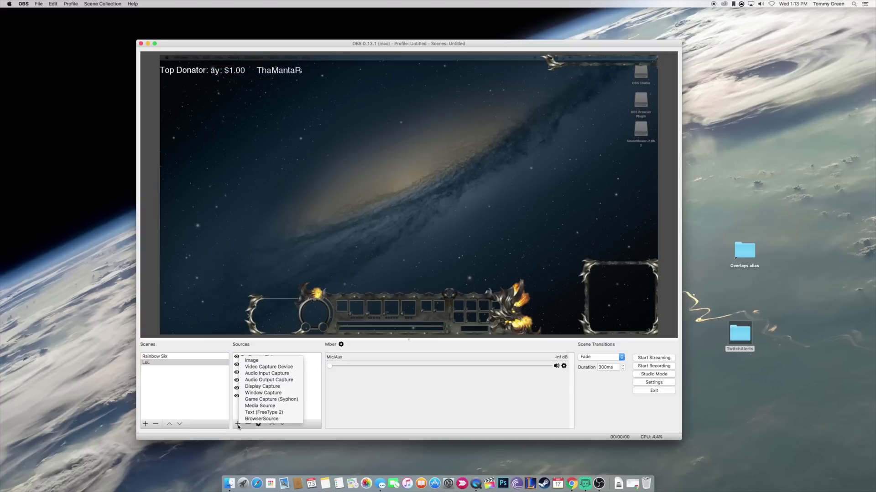
click(269, 380)
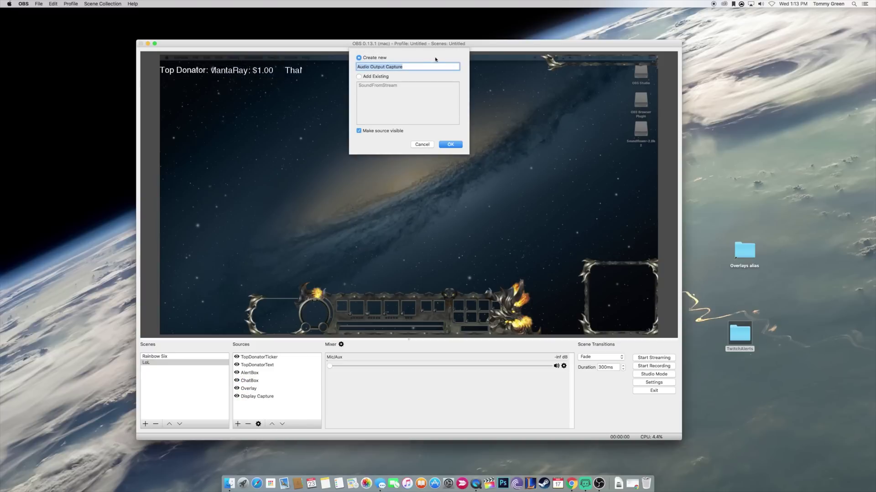
click(450, 144)
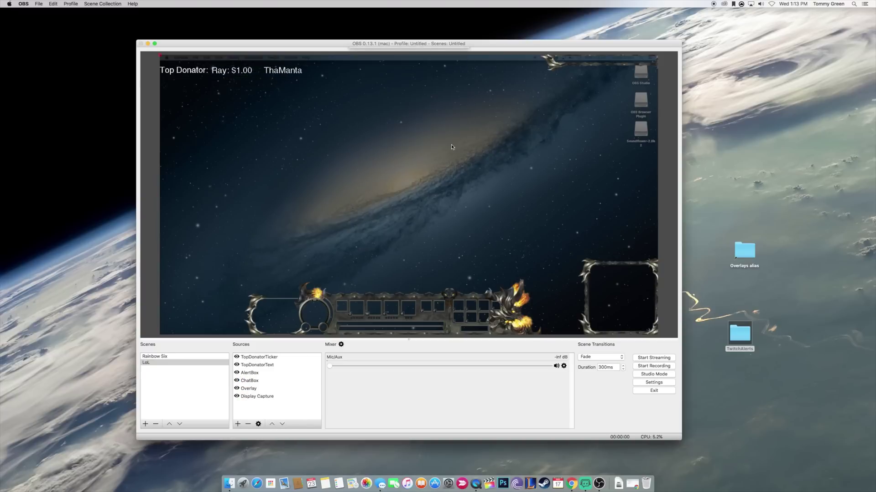
click(381, 279)
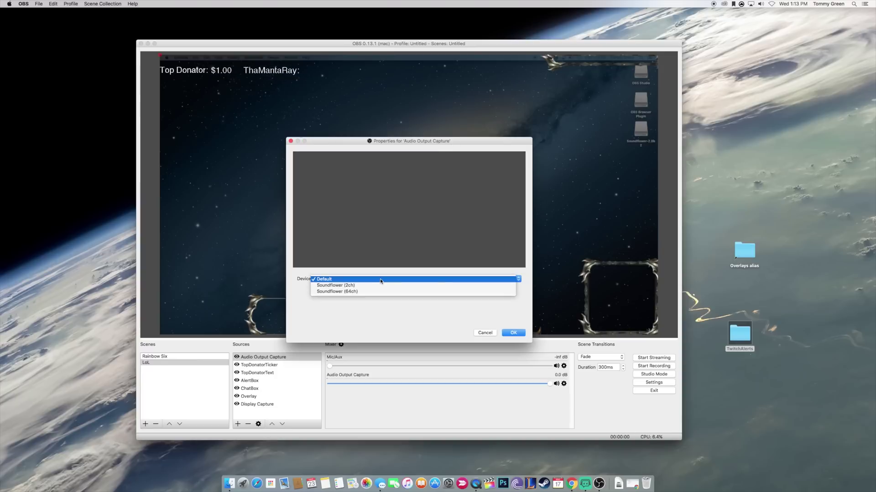
click(340, 292)
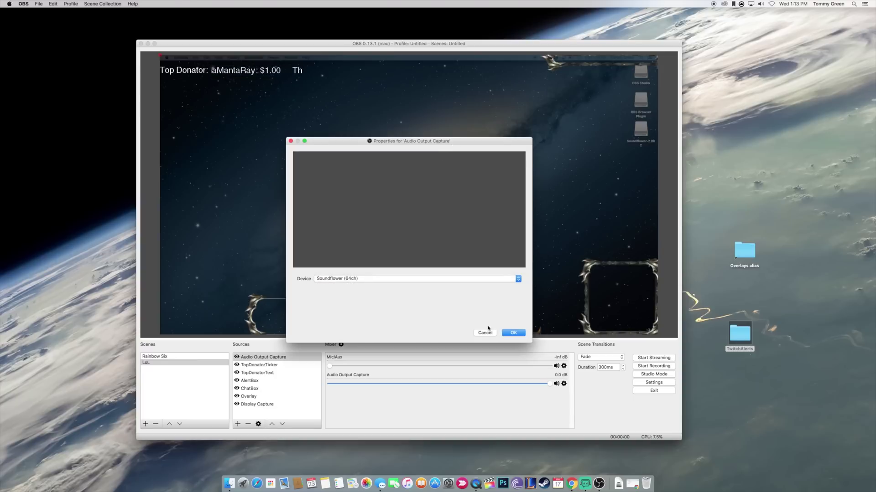
click(511, 333)
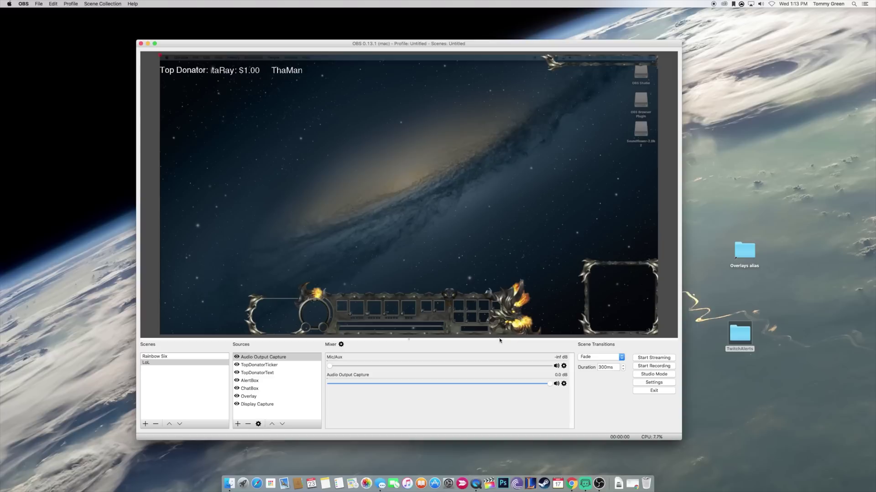
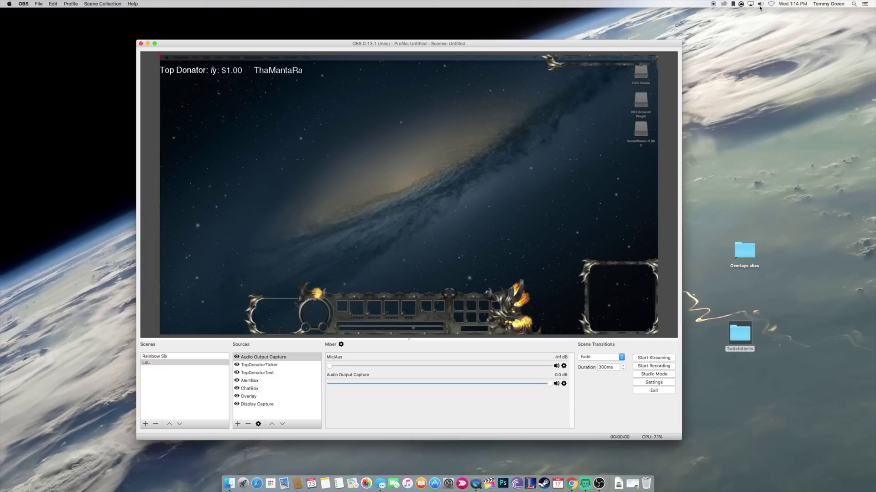
- Switch the Mac's sound output device to Soundflower (64ch)
click(760, 4)
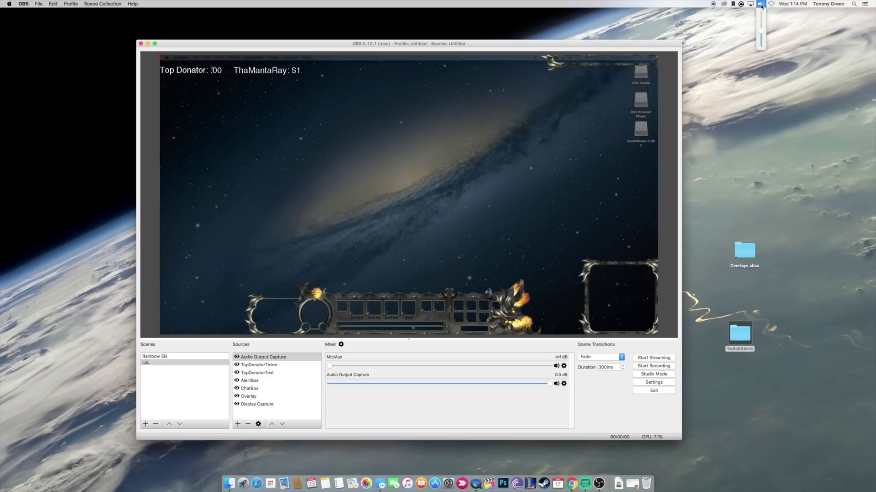
click(760, 5)
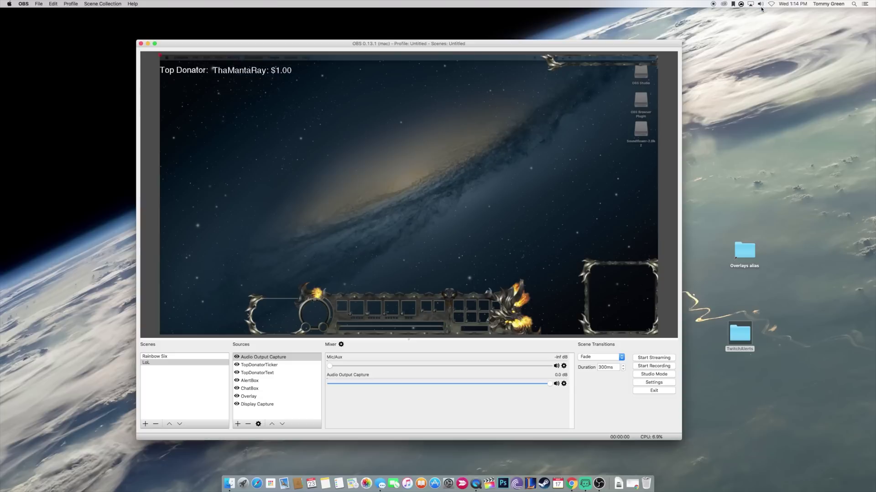
alt+click(760, 4)
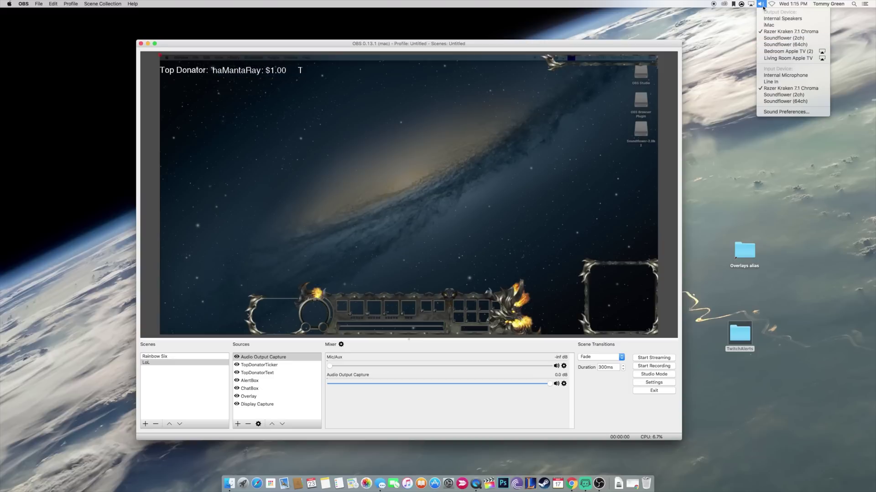
click(774, 44)
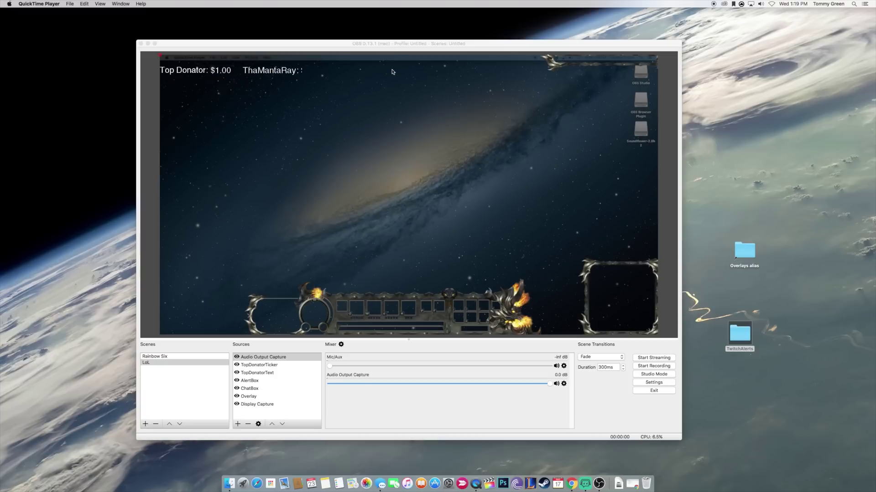
- Open the OBS Stream settings, open a Safari window and move it aside, and bring the settings back to the front
click(654, 383)
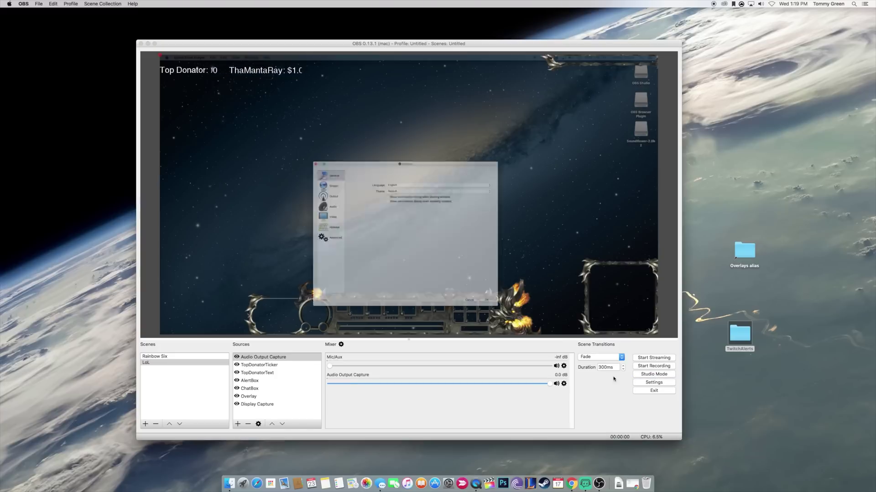
click(278, 156)
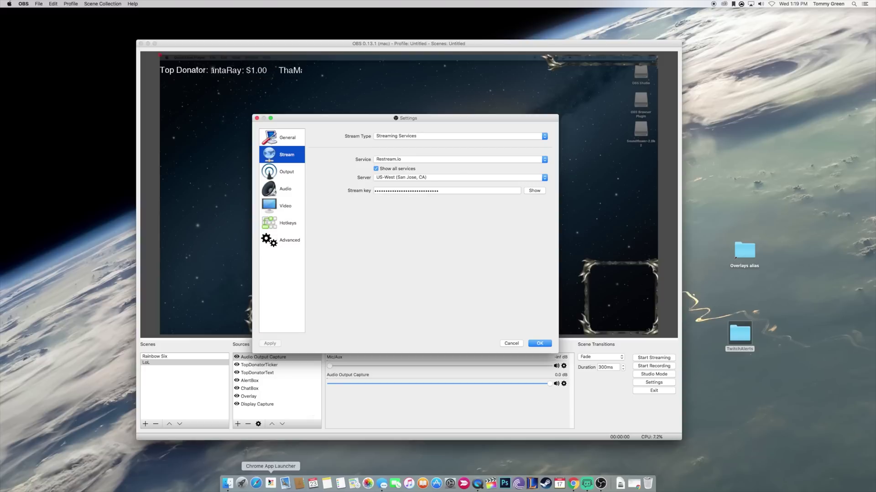
click(257, 482)
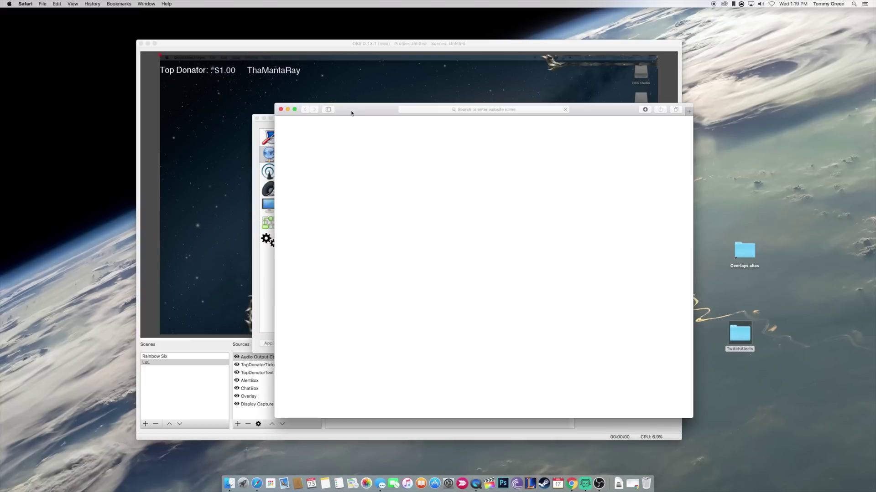
drag(351, 112, 507, 103)
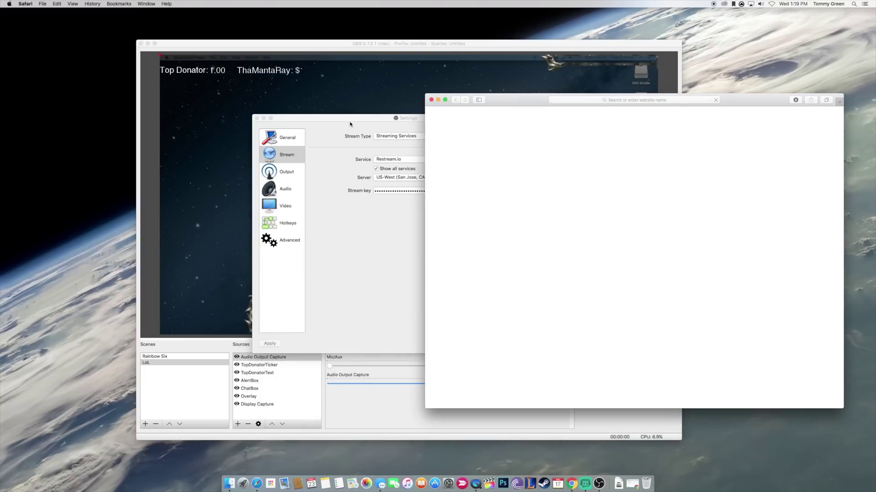
click(350, 121)
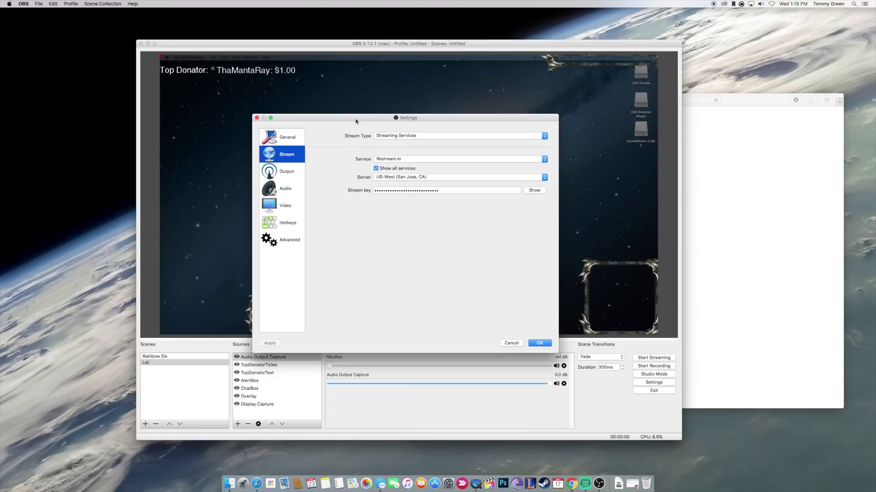
- Switch the stream type to Custom Streaming Server and back to Streaming Services, then check the list of available services
click(478, 136)
click(408, 143)
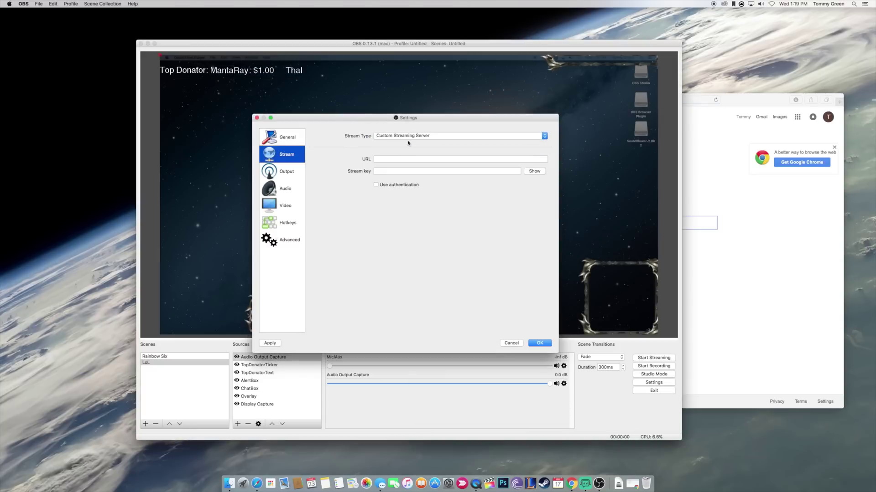
click(462, 137)
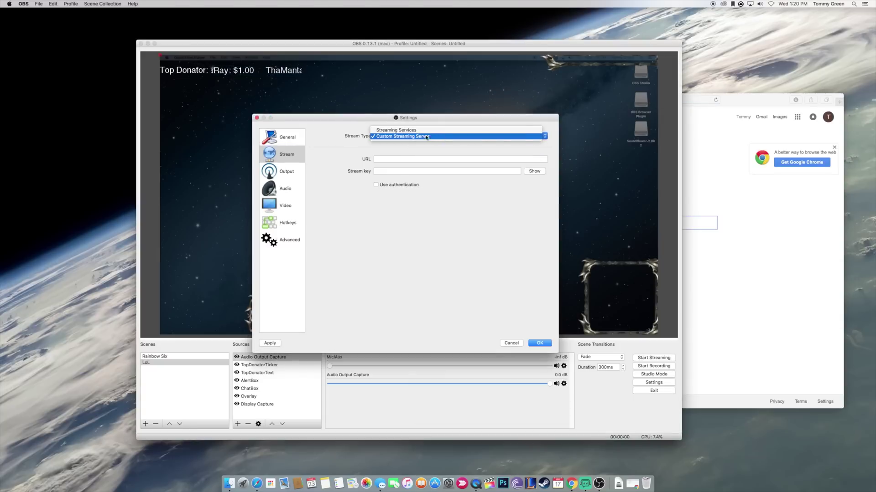
click(414, 131)
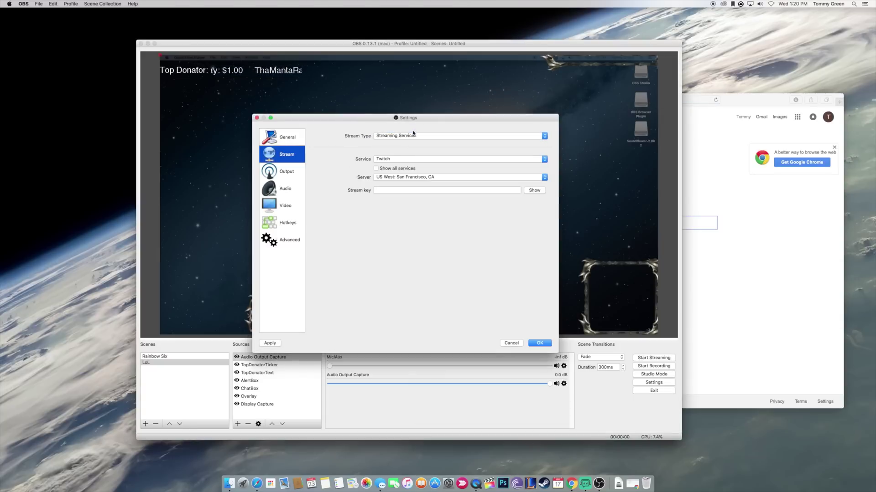
click(544, 159)
click(501, 150)
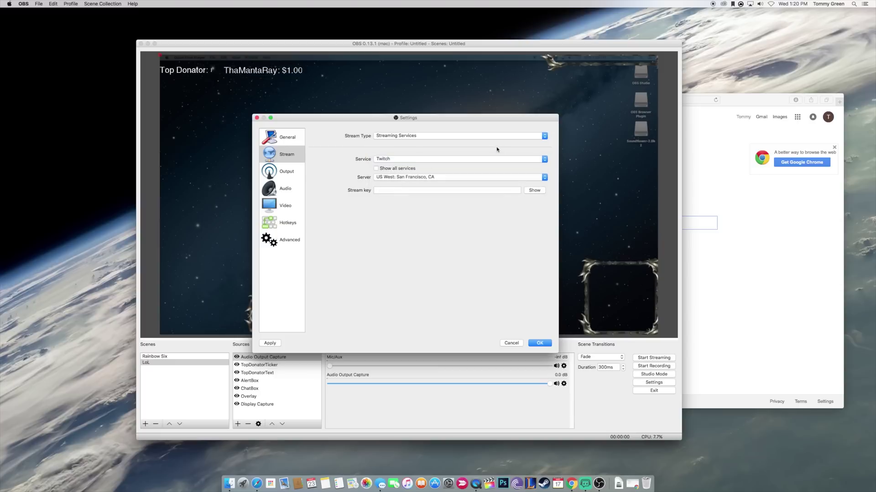
- Switch to Safari, load restream.io, and reposition and enlarge the browser window
click(723, 103)
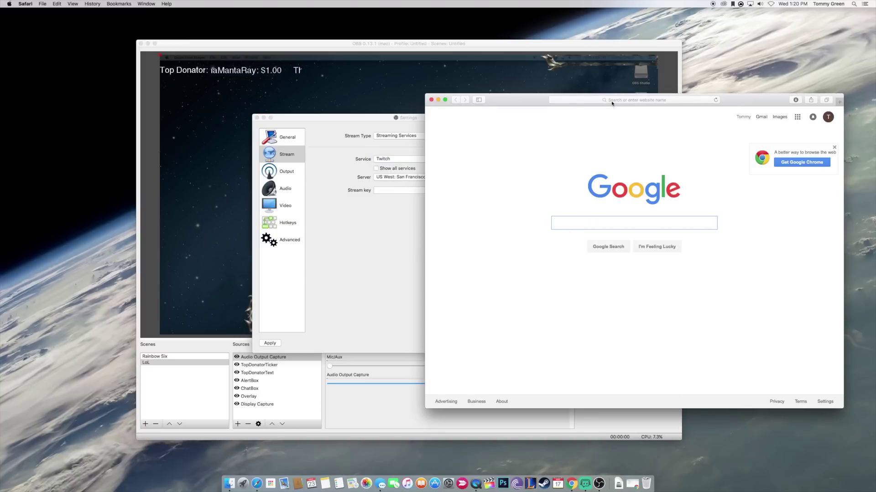
click(595, 101)
text(restream.io)
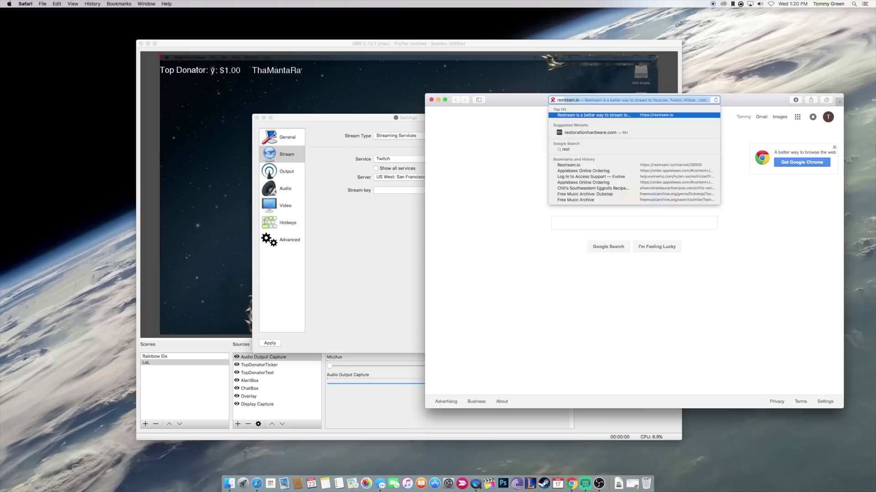
key(Return)
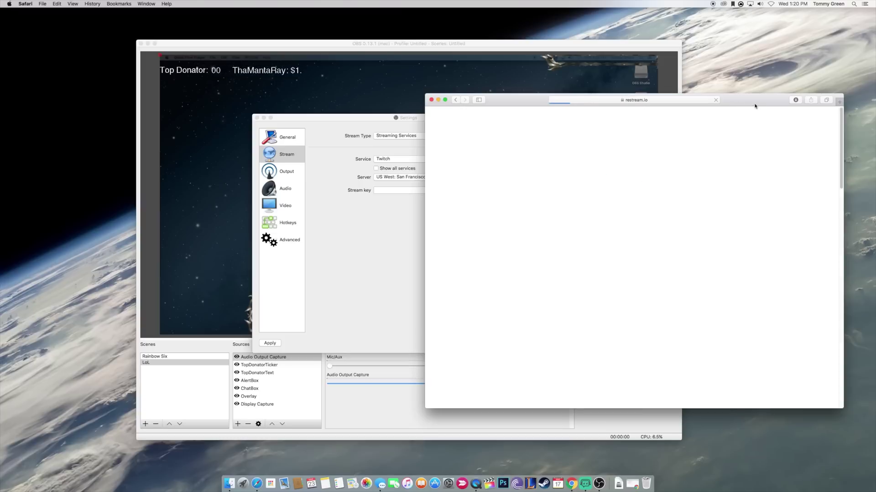
drag(754, 106, 689, 101)
drag(775, 404, 827, 454)
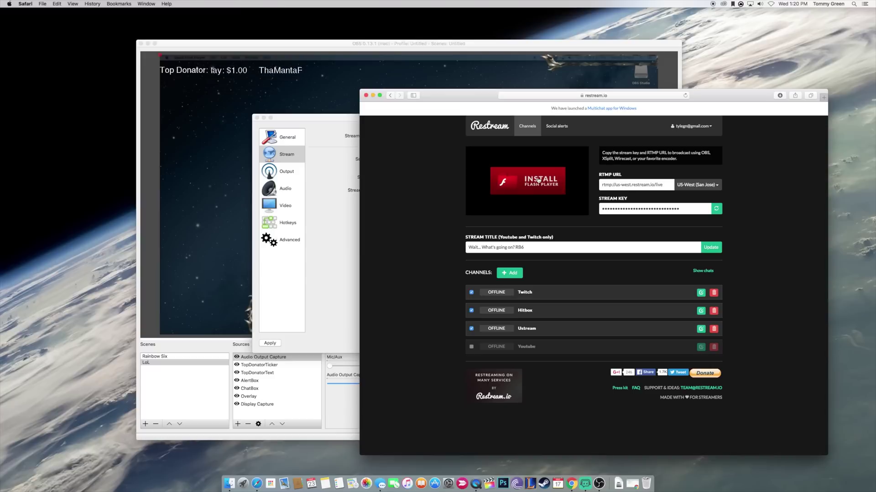
- Log out of Restream, move and enlarge the browser window, and log back in with the saved account credentials
click(707, 128)
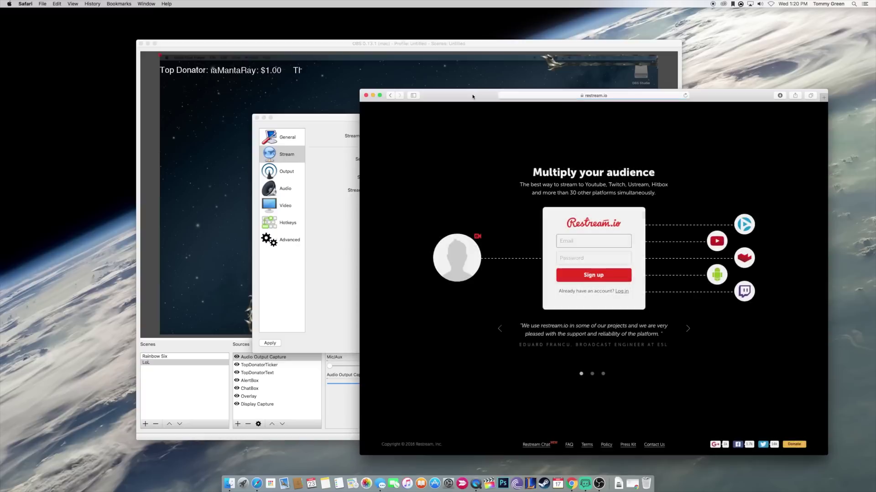
drag(472, 96, 344, 49)
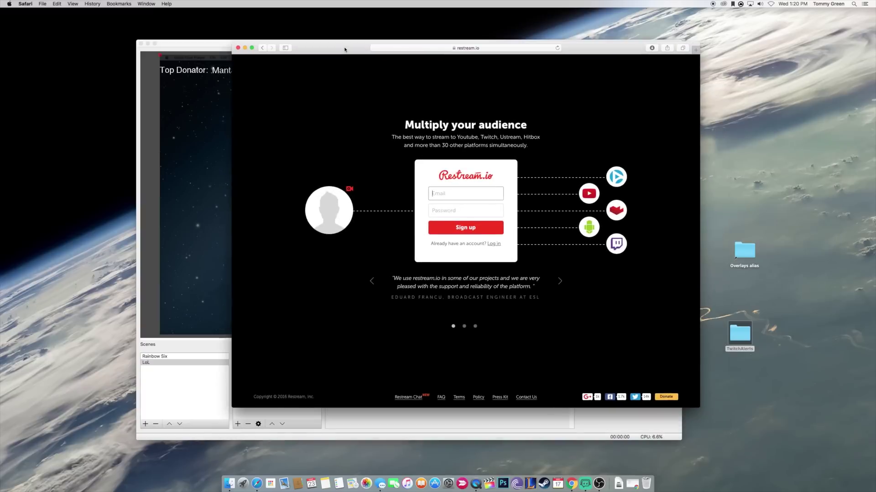
drag(700, 407, 789, 432)
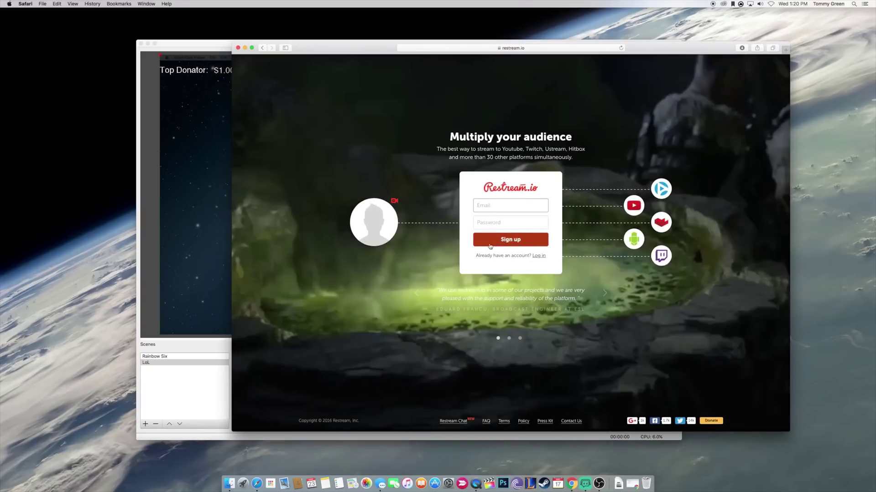
click(541, 258)
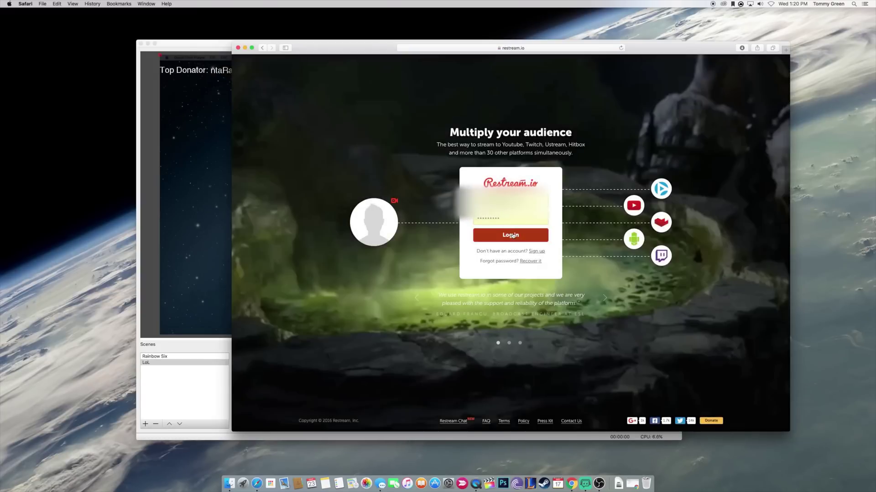
click(513, 235)
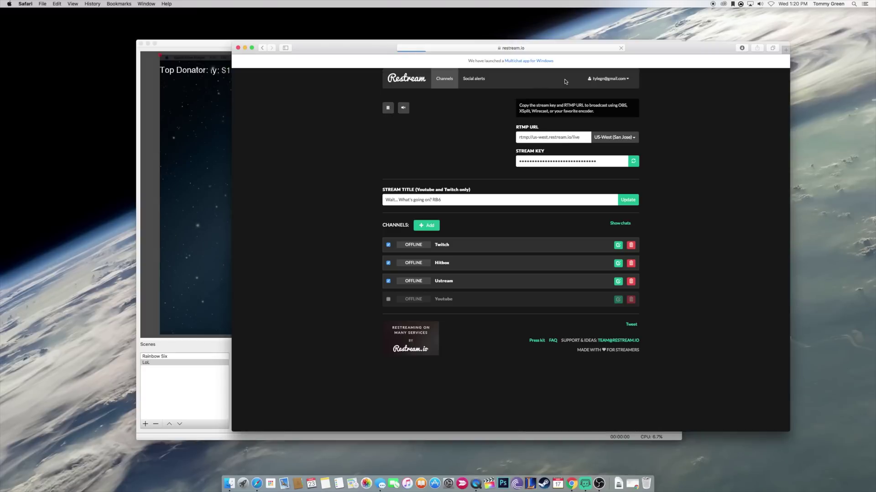
- Try to add a Twitch channel in Restream, dismiss the payment notice, and look over the list of available services
drag(652, 53, 665, 78)
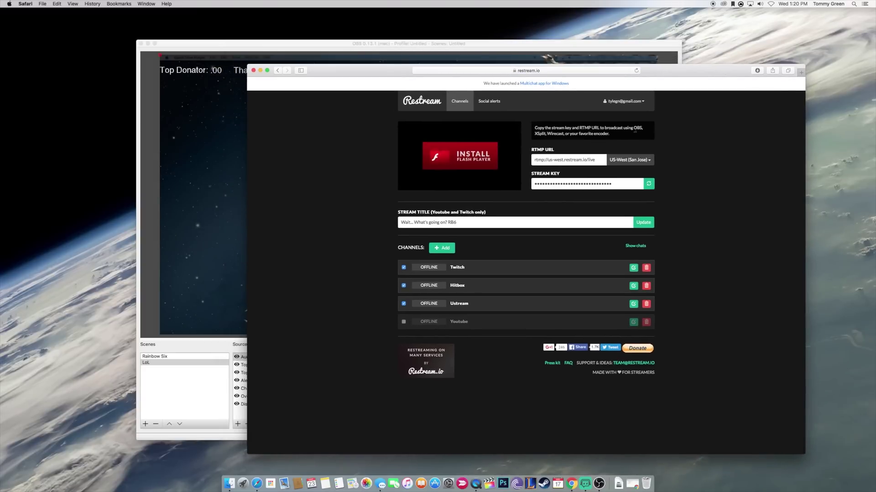
click(443, 252)
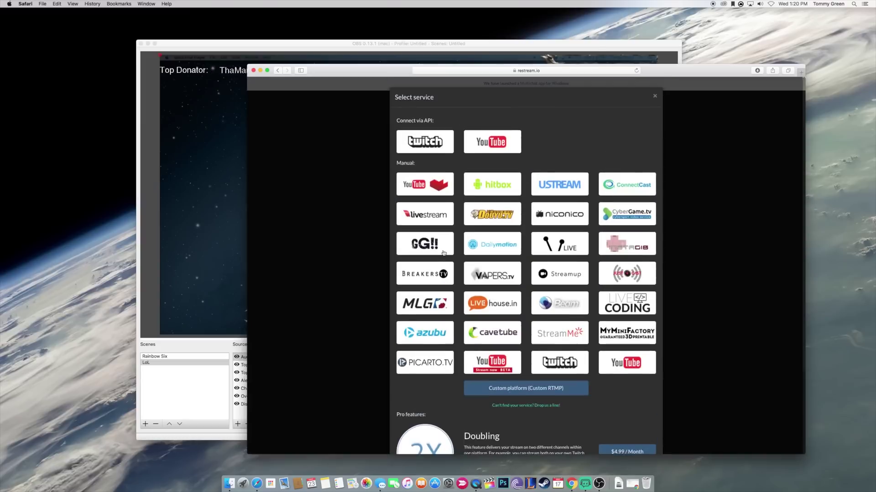
click(417, 146)
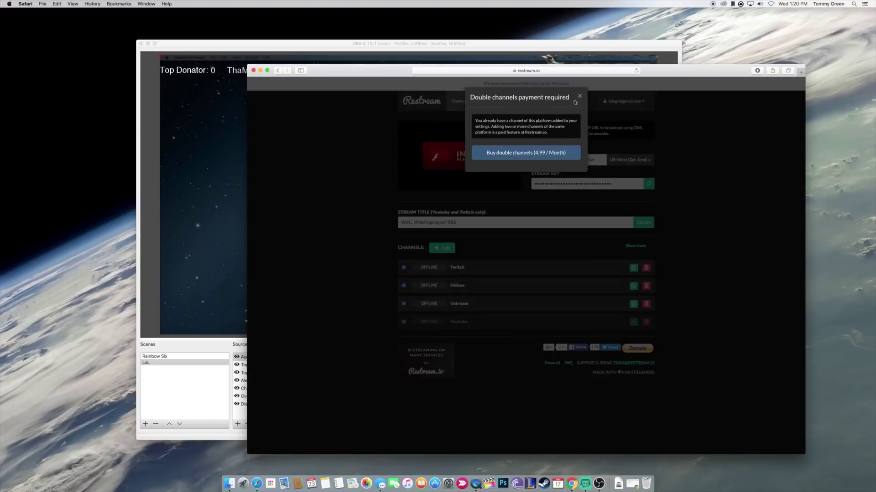
click(579, 97)
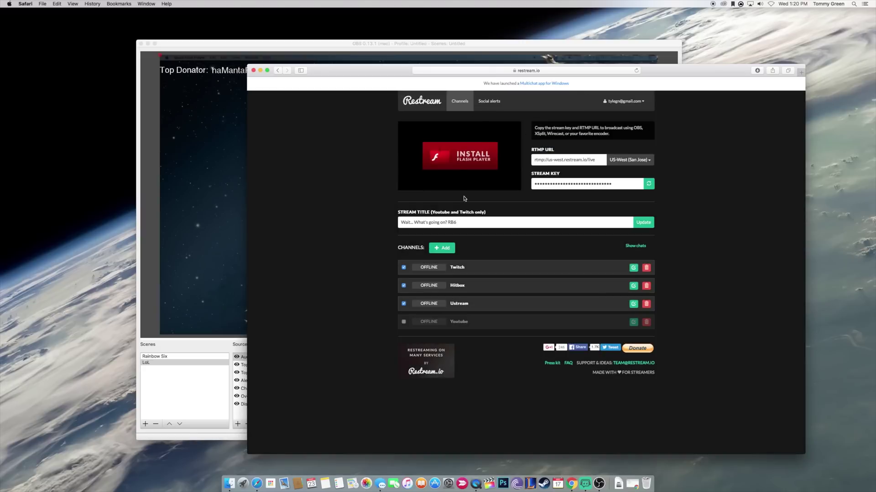
click(443, 249)
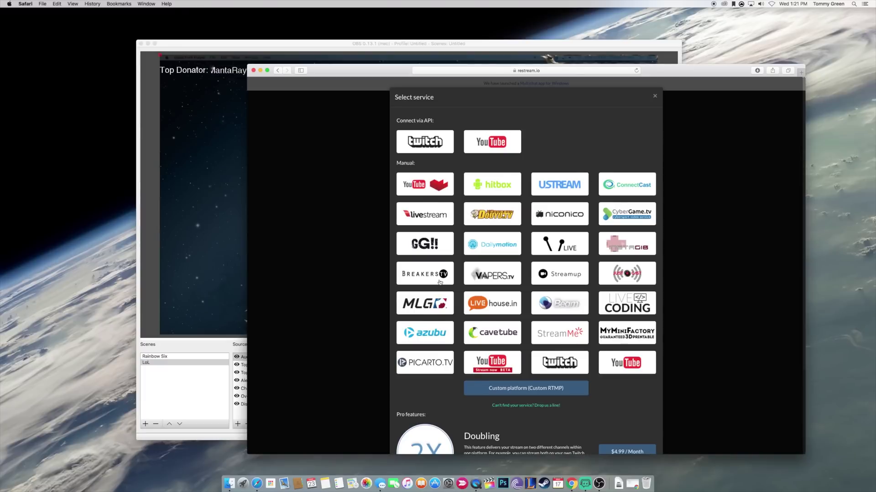
click(655, 96)
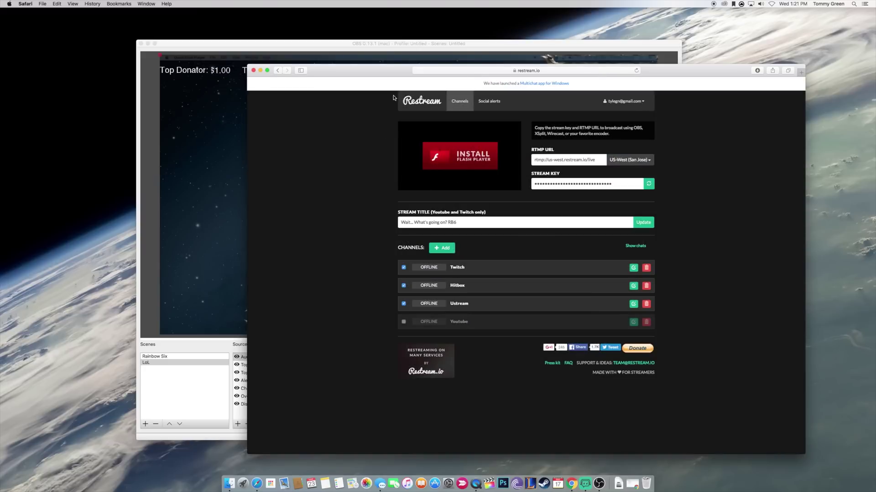
click(358, 46)
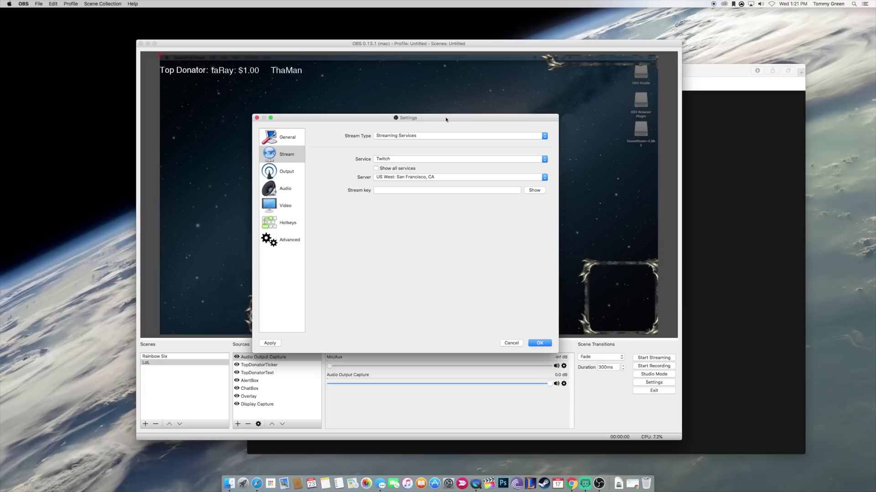
click(696, 75)
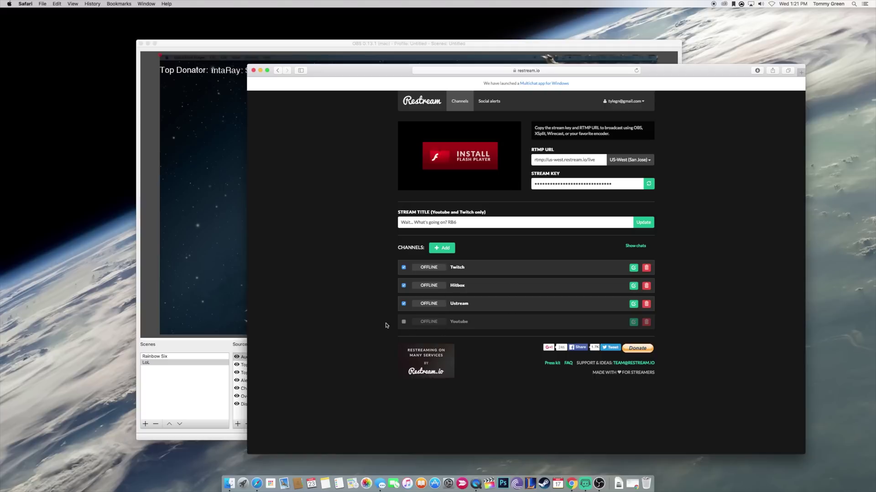
click(193, 46)
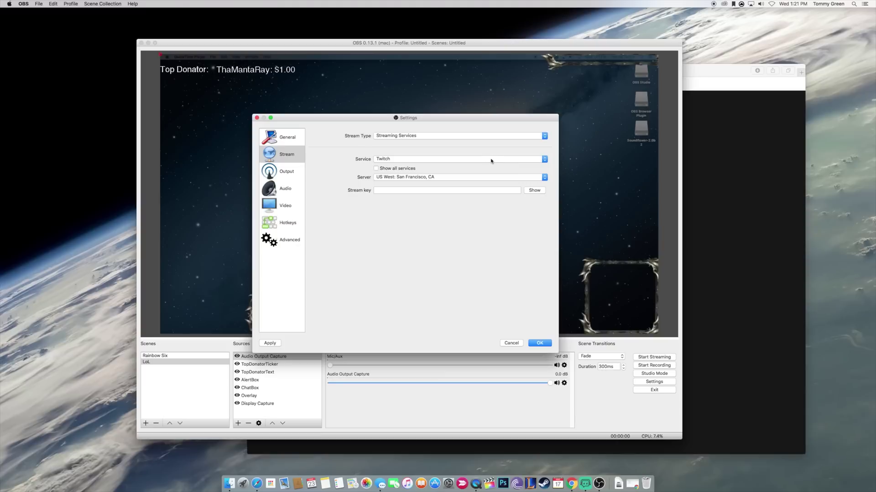
click(695, 80)
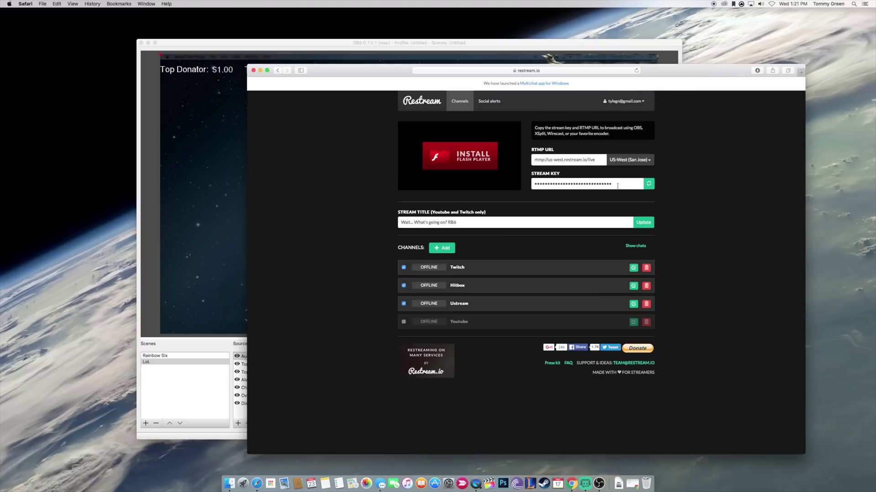
- Return to the OBS Stream settings and set the stream type to Custom Streaming Server
click(377, 44)
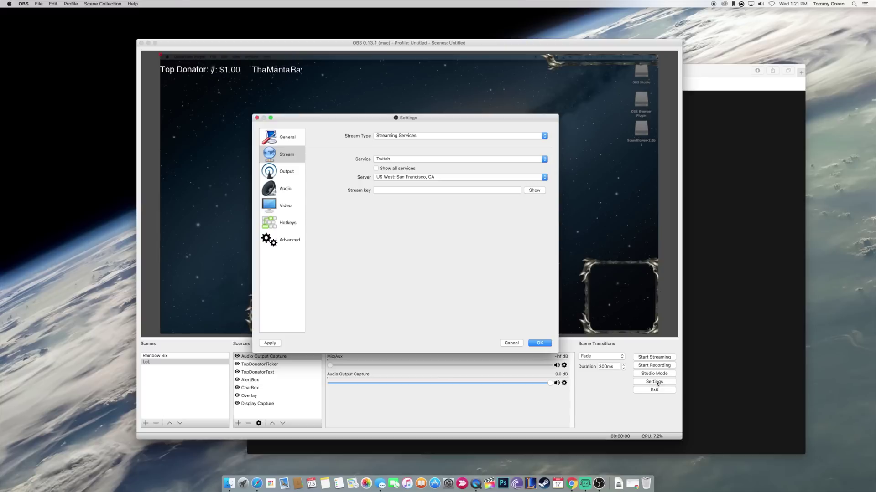
click(283, 137)
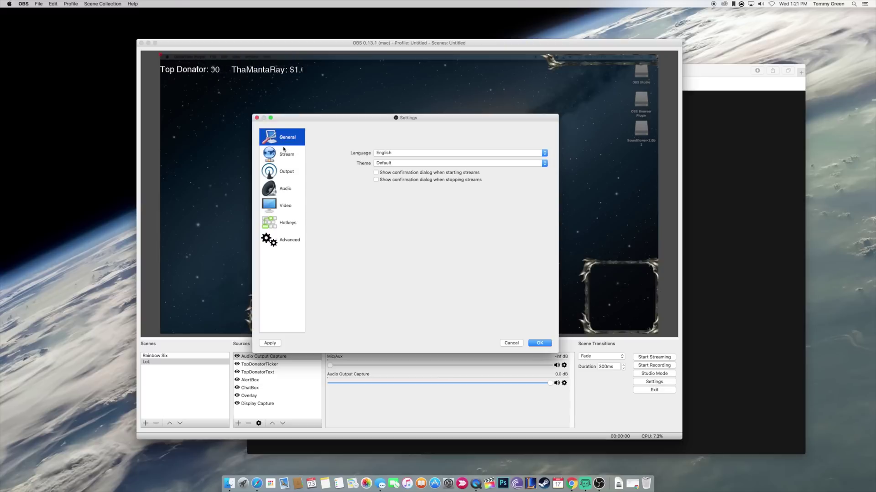
click(286, 155)
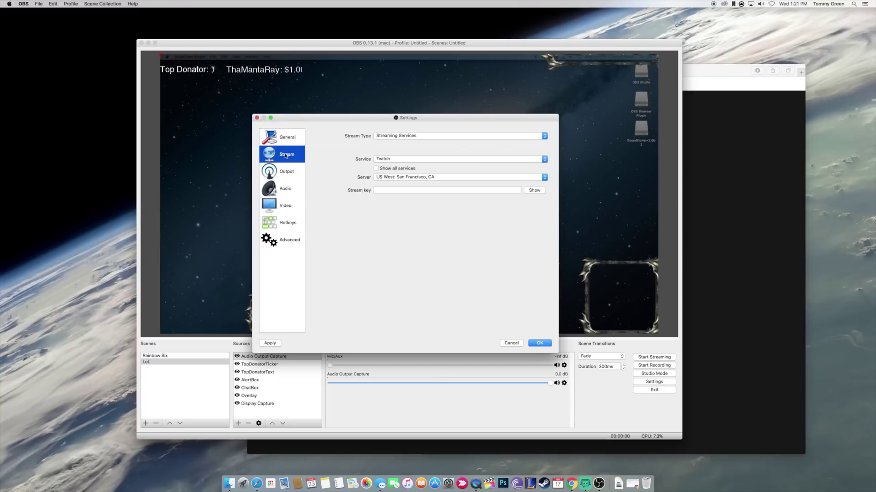
click(544, 161)
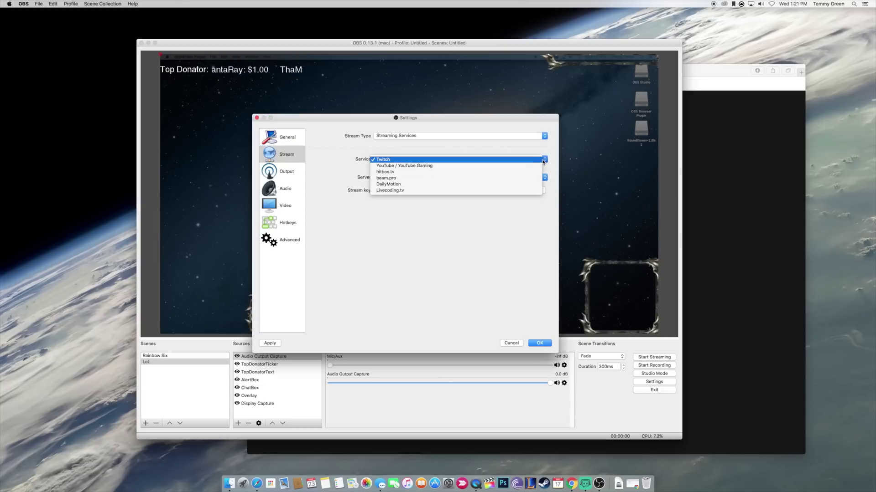
click(524, 159)
click(479, 136)
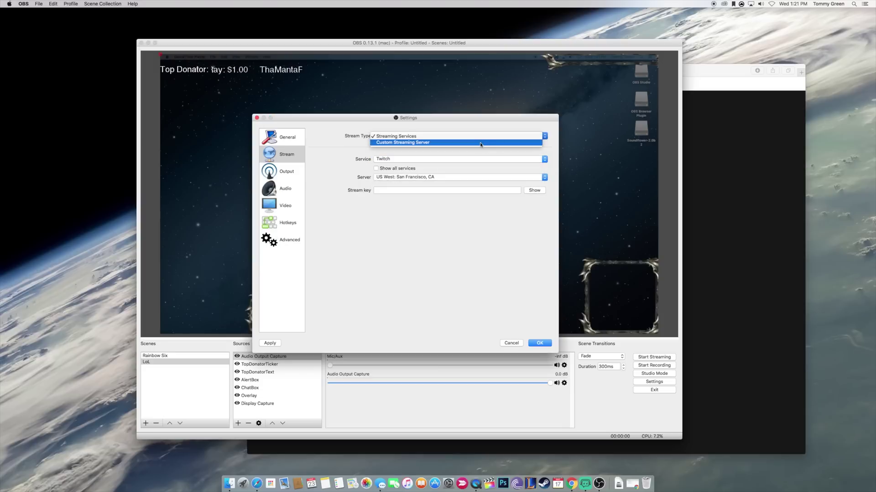
click(479, 142)
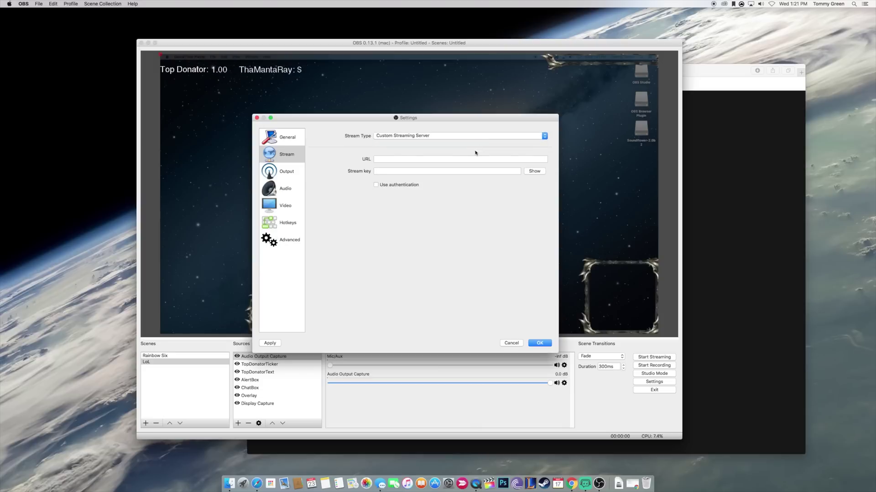
- Copy the RTMP URL rtmp://us-west.restream.io/live from Restream into the OBS server URL, and return to the Restream page
click(443, 159)
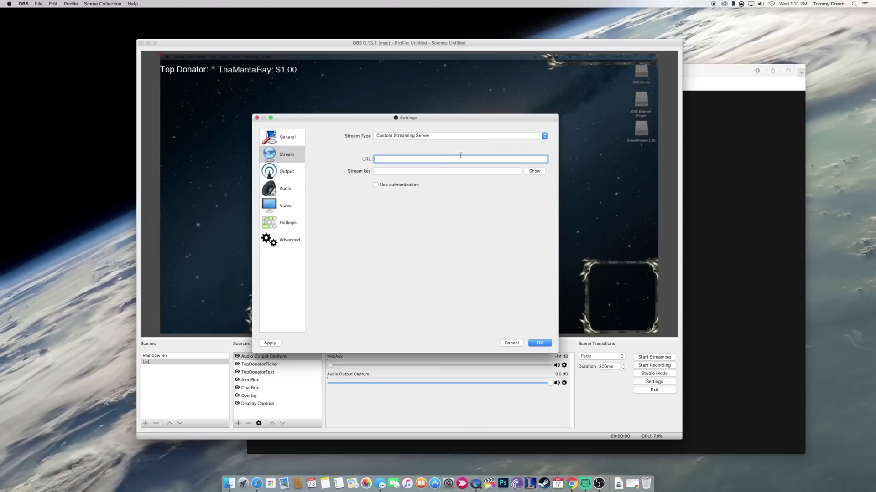
click(720, 76)
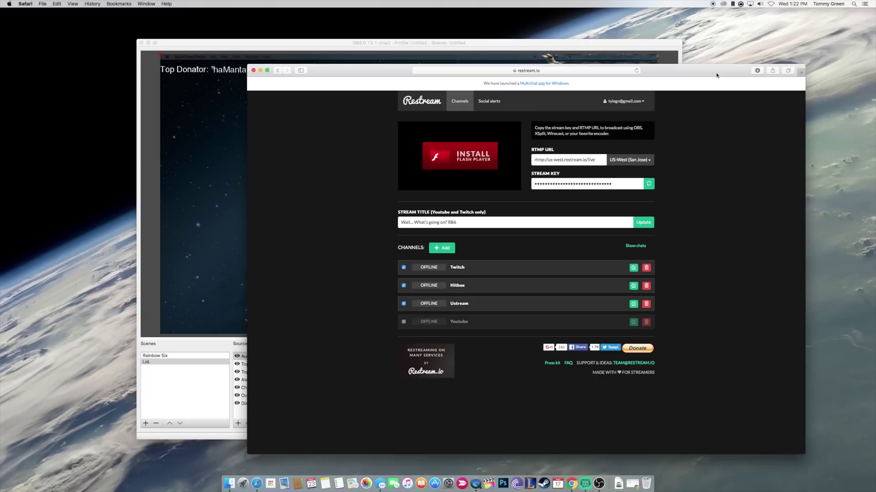
click(554, 160)
key(super+c)
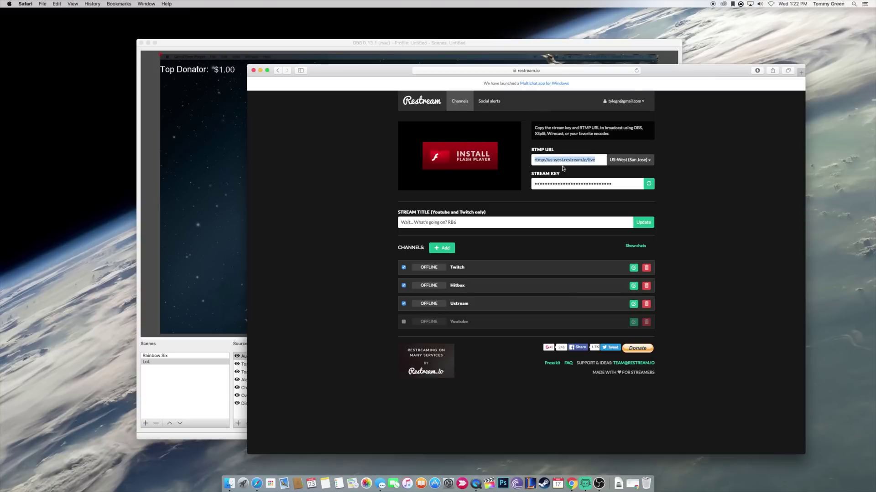
click(462, 45)
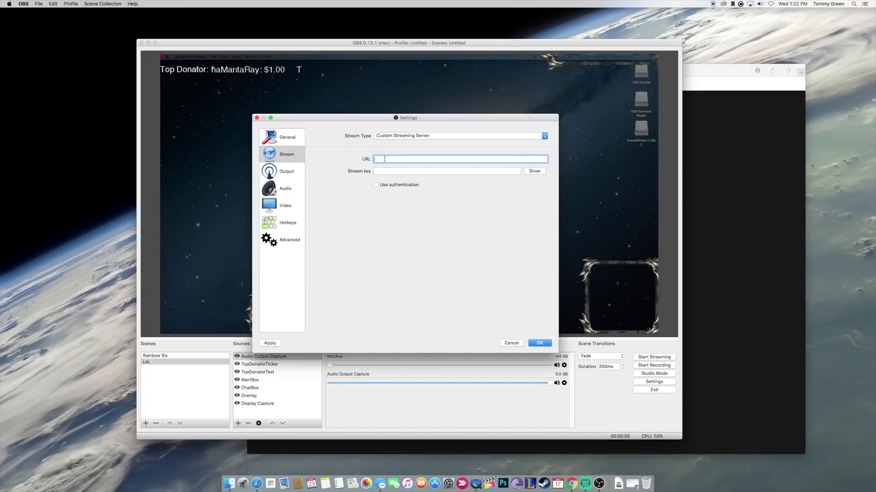
key(super+v)
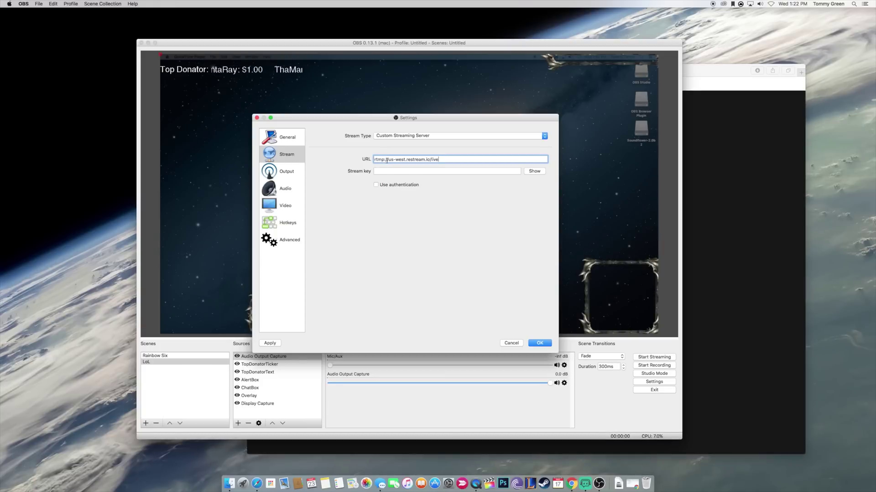
key(super+Tab)
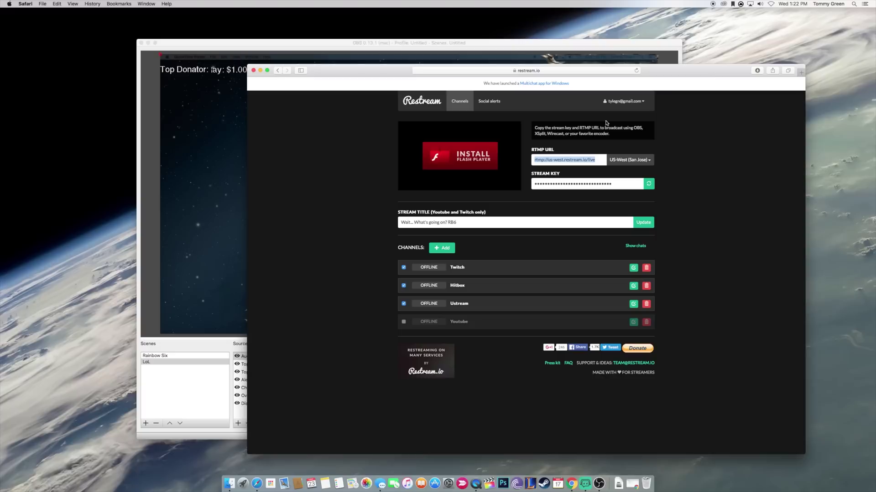
- Copy the stream key from Restream into the OBS Stream key field and save the stream settings
click(562, 184)
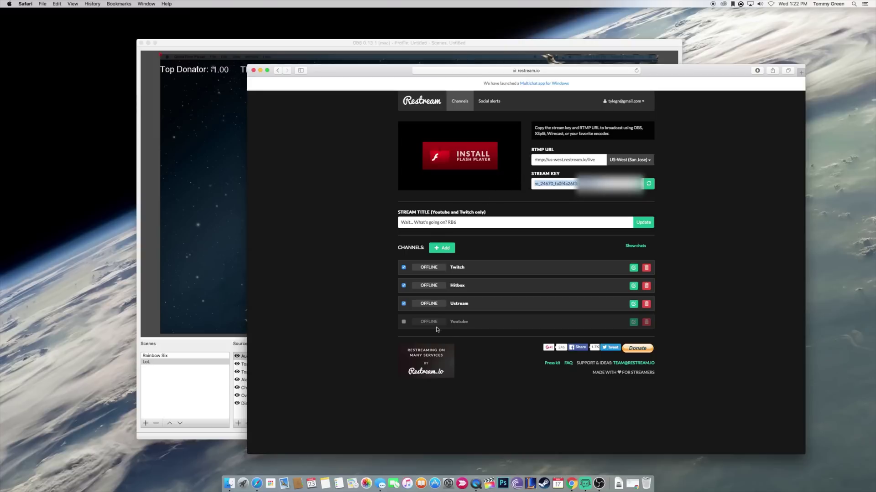
click(434, 46)
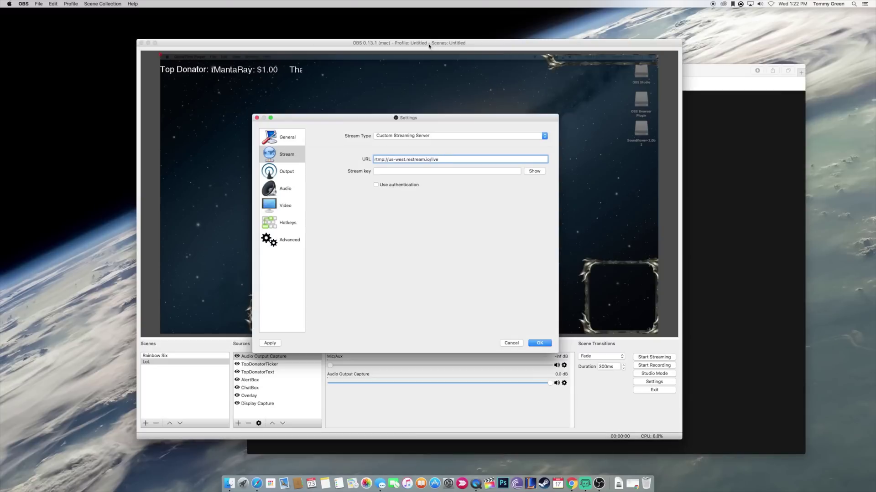
click(380, 171)
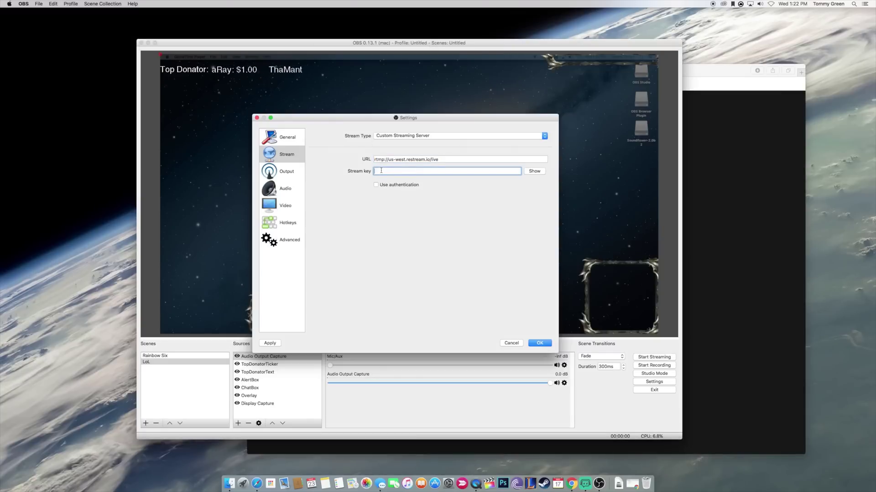
key(super+v)
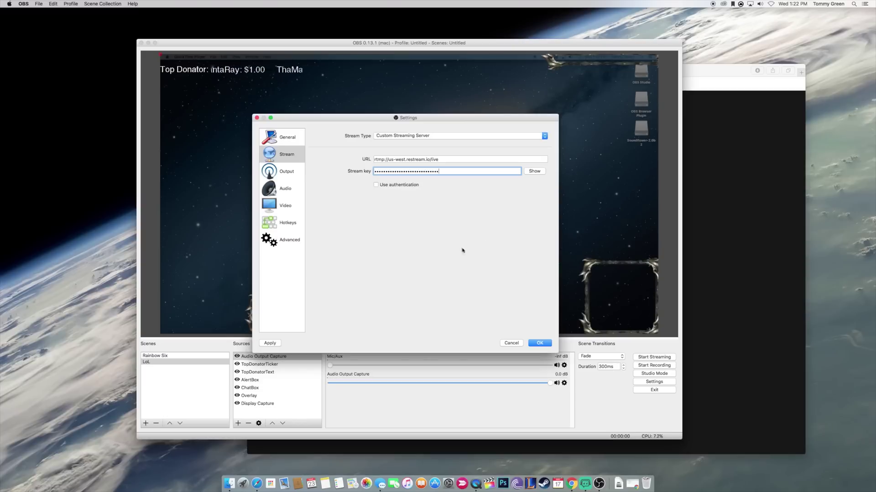
click(539, 344)
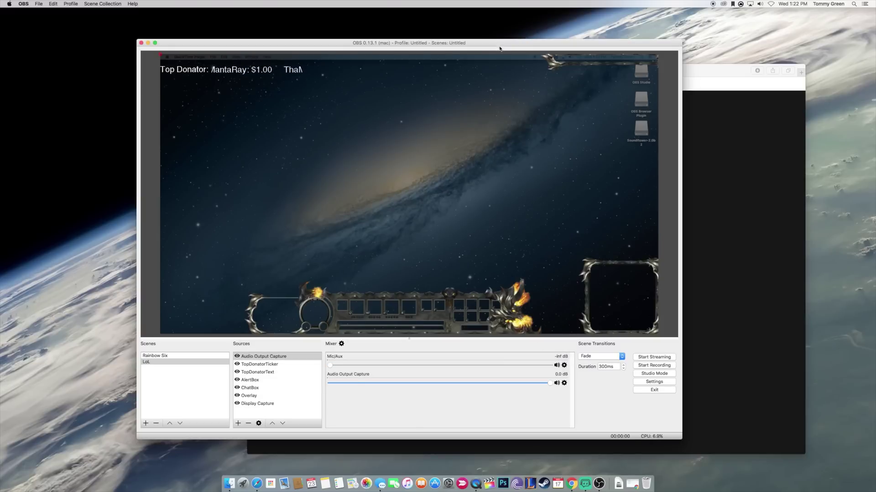
- Start streaming from OBS and check the connection status of the Twitch, Hitbox and Ustream channels in Restream
drag(499, 46, 377, 33)
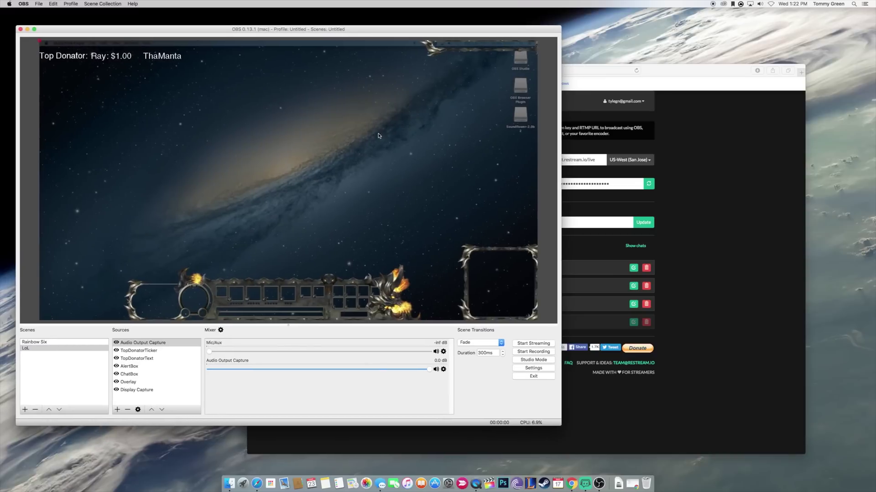
click(525, 345)
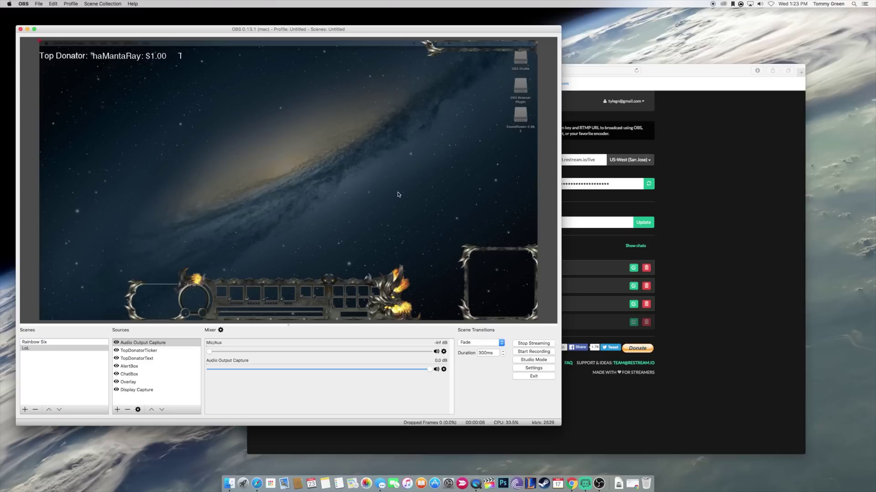
click(576, 68)
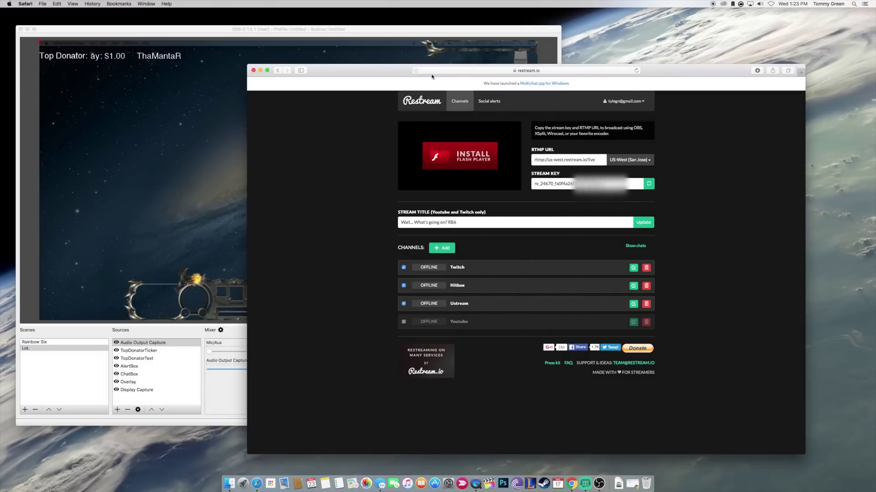
drag(432, 76, 514, 84)
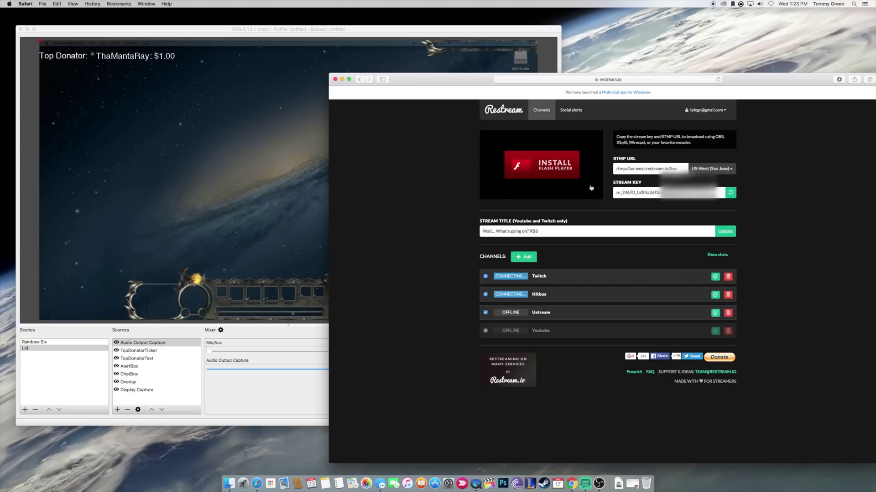
click(524, 314)
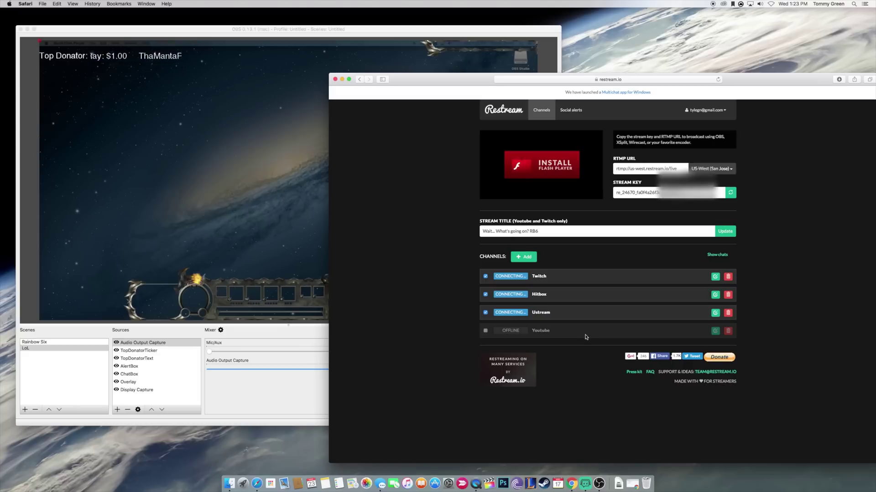
drag(755, 82, 742, 82)
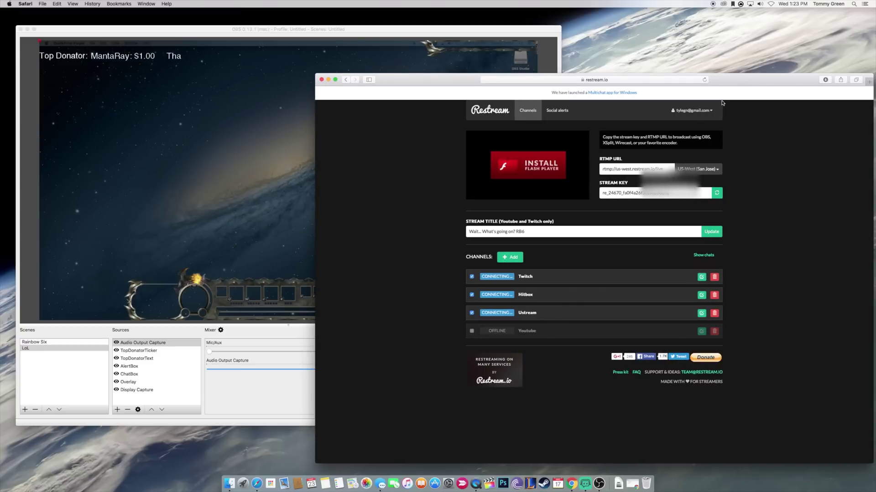
drag(728, 84, 718, 83)
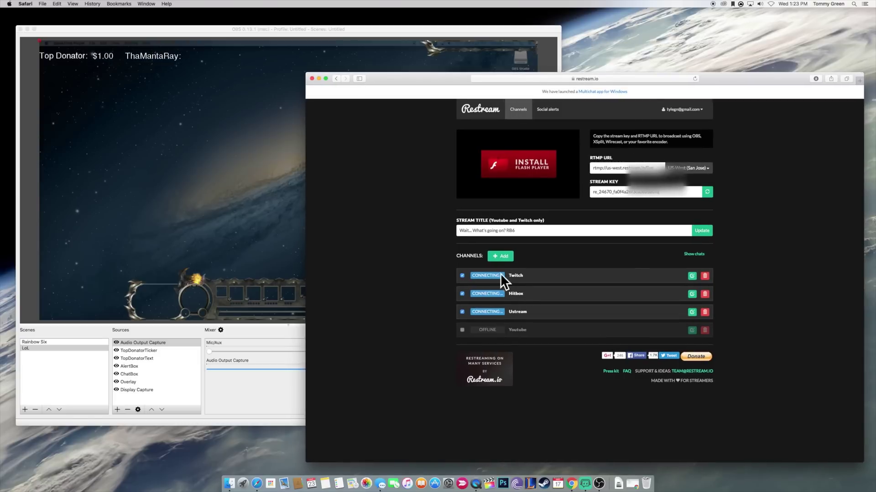
- Open twitch.tv in a new browser tab, go to the account's own channel page, and compare the live stream with the OBS preview
click(859, 81)
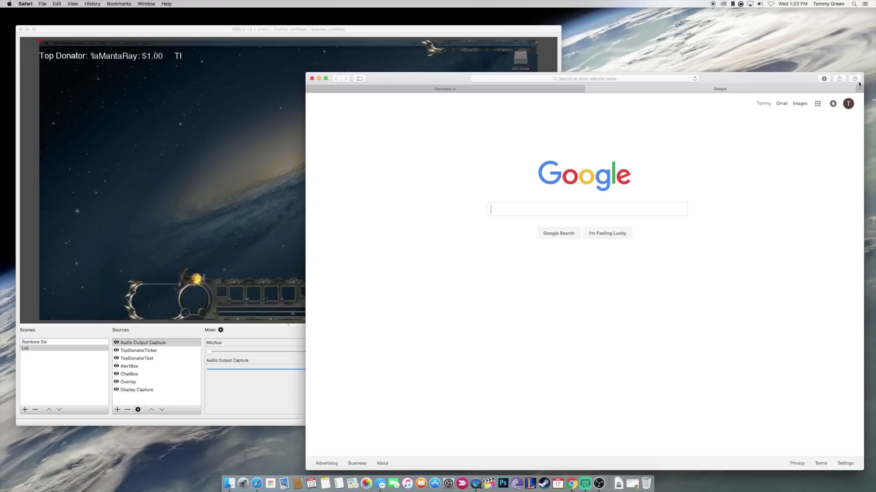
click(558, 82)
text(twitch.tv)
key(Return)
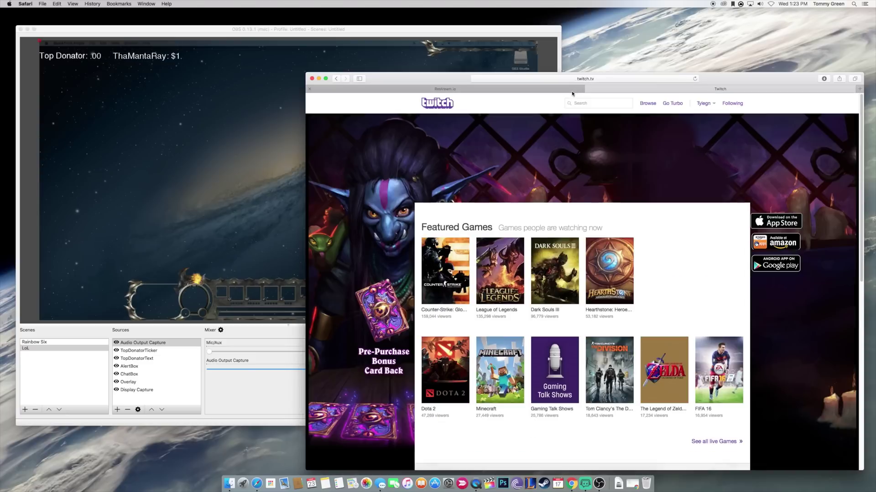
click(709, 104)
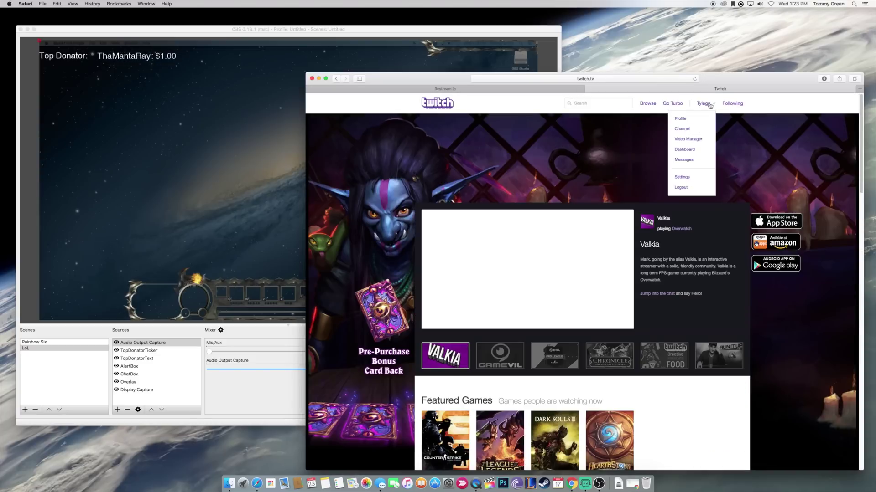
click(682, 130)
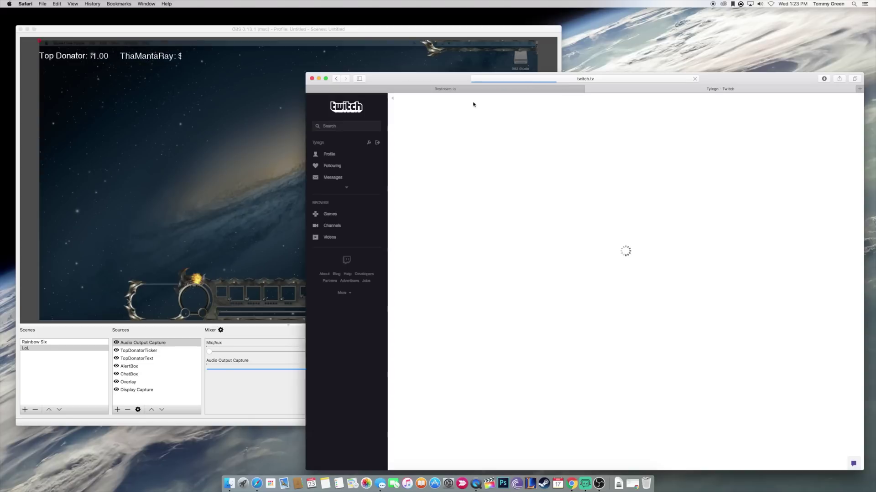
drag(414, 80, 411, 79)
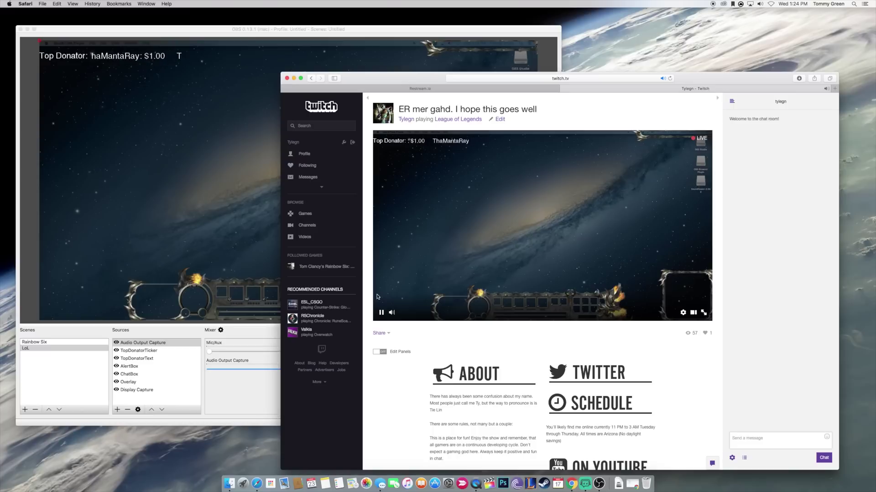
drag(388, 78, 440, 112)
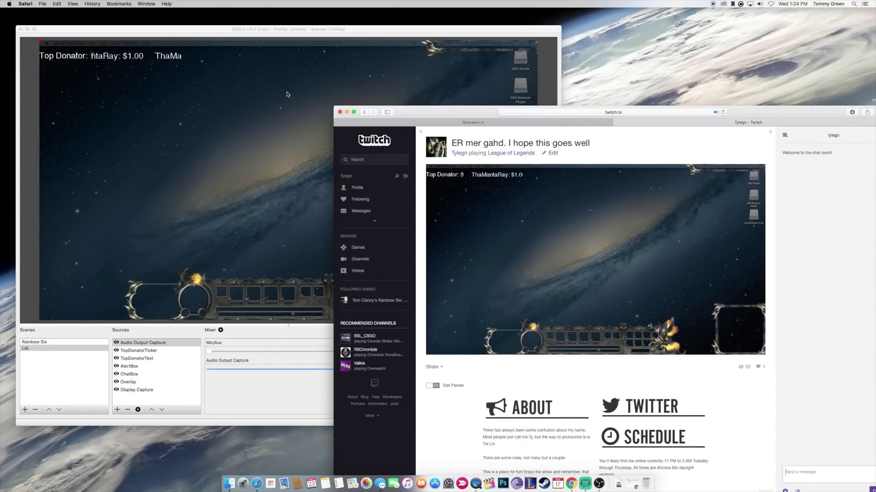
mouse_move(470, 206)
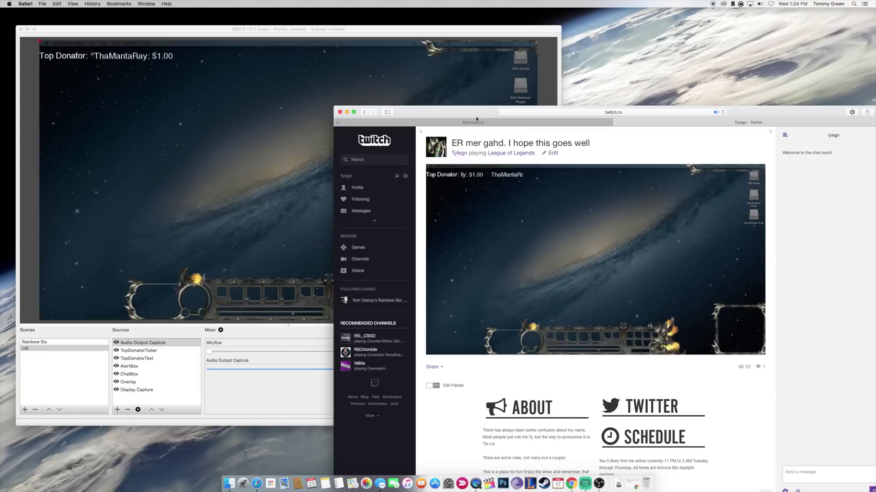
drag(479, 117, 473, 117)
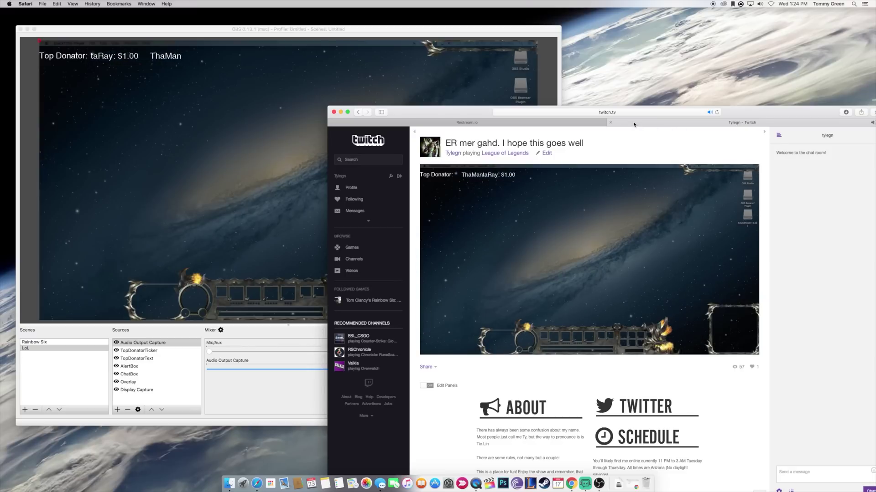
- Close the Twitch page and the Restream browser window, and stop the stream in OBS
key(super+w)
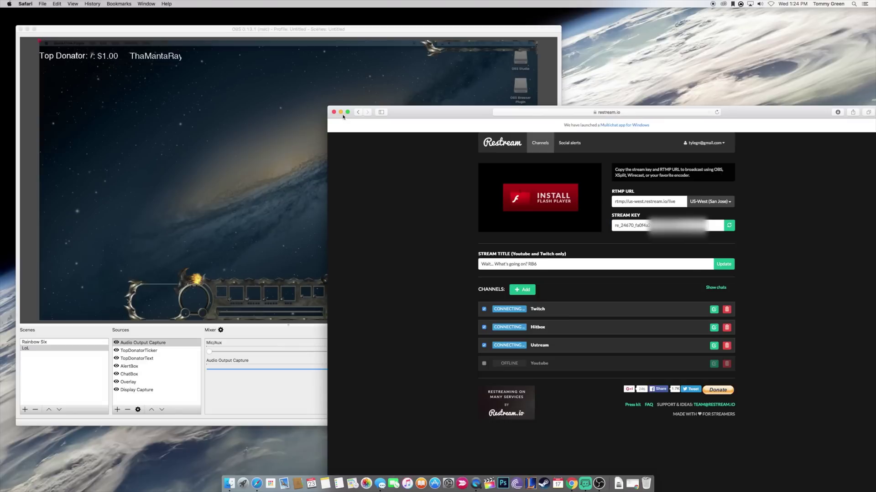
click(333, 112)
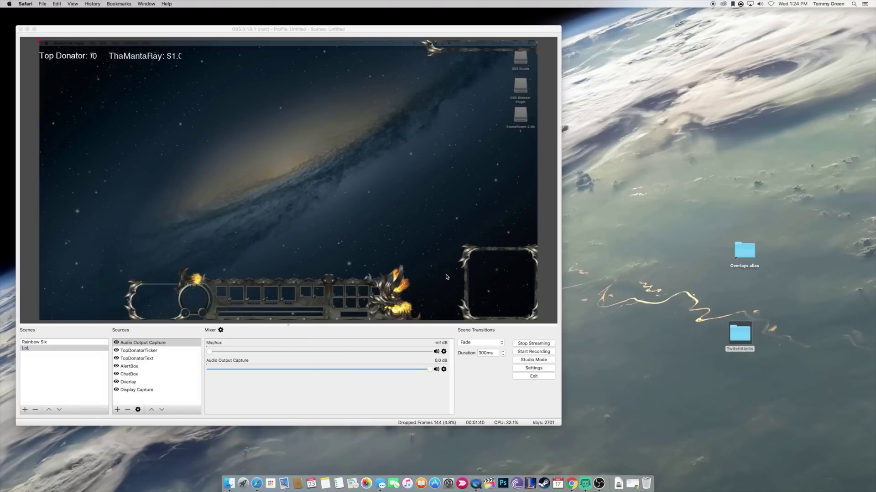
click(526, 344)
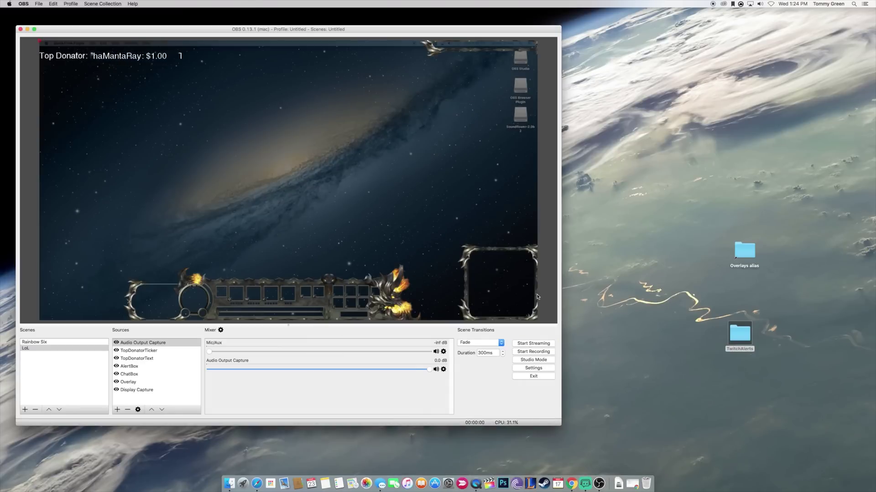